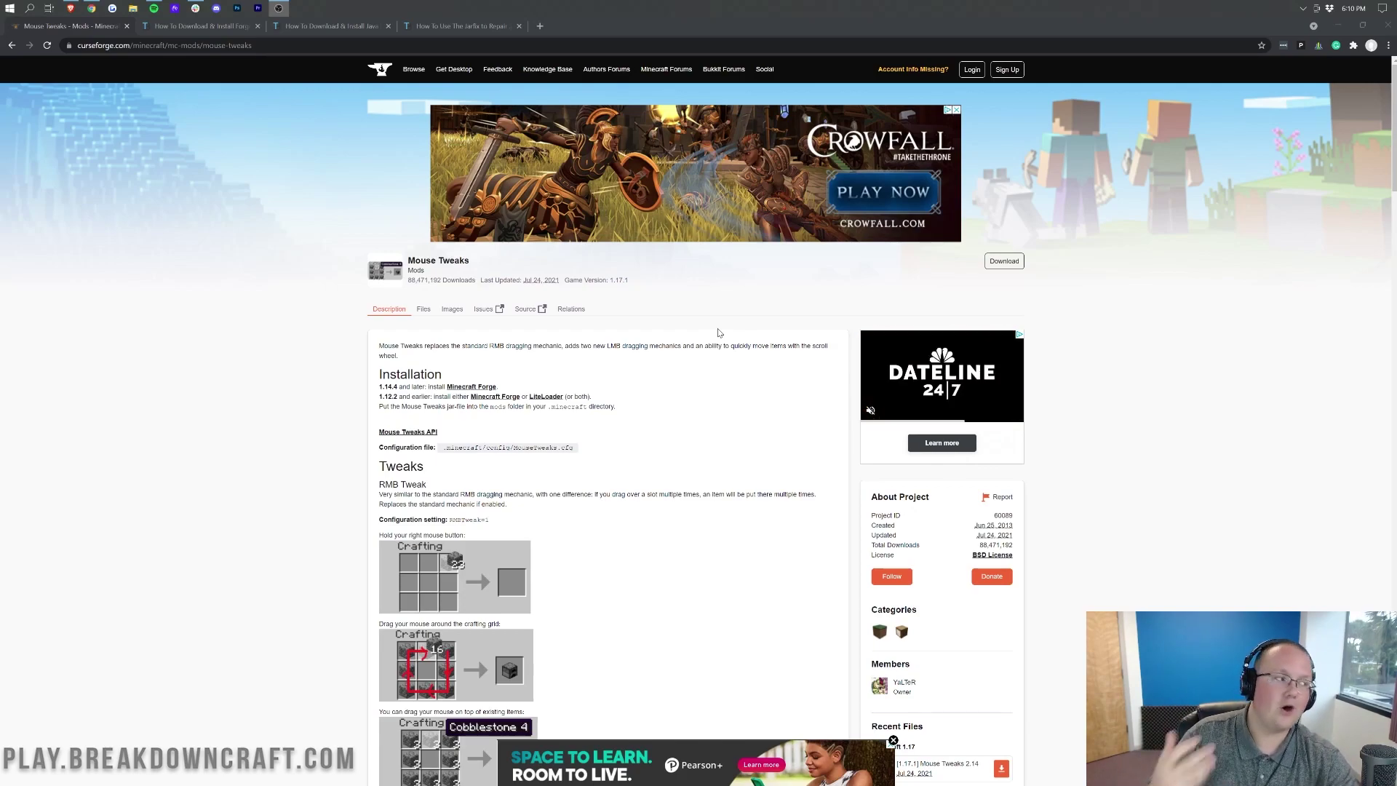
# Read through the Mouse Tweaks description, covering its installation notes and the RMB and LMB tweak examples
pyautogui.scroll(-2, 641, 361)
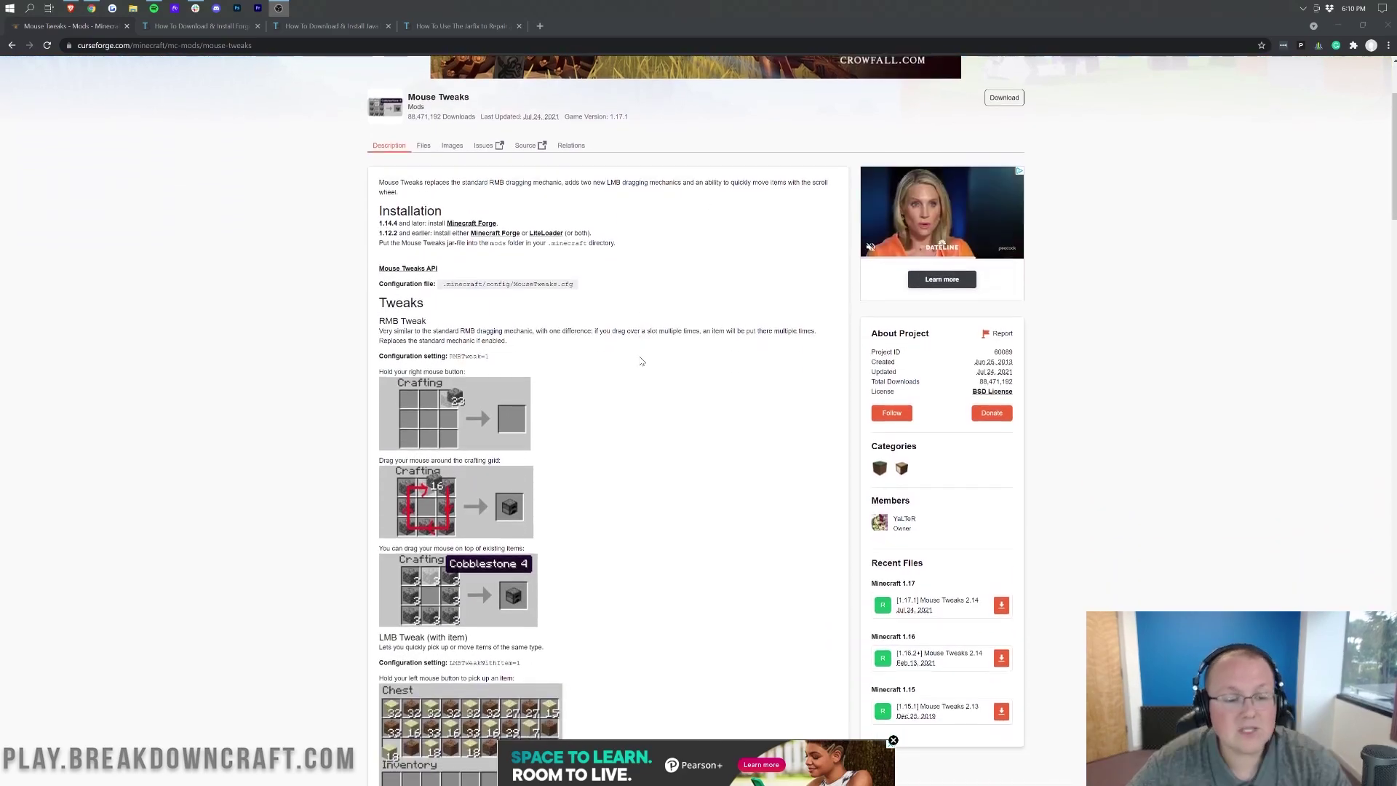
pyautogui.scroll(-1, 642, 361)
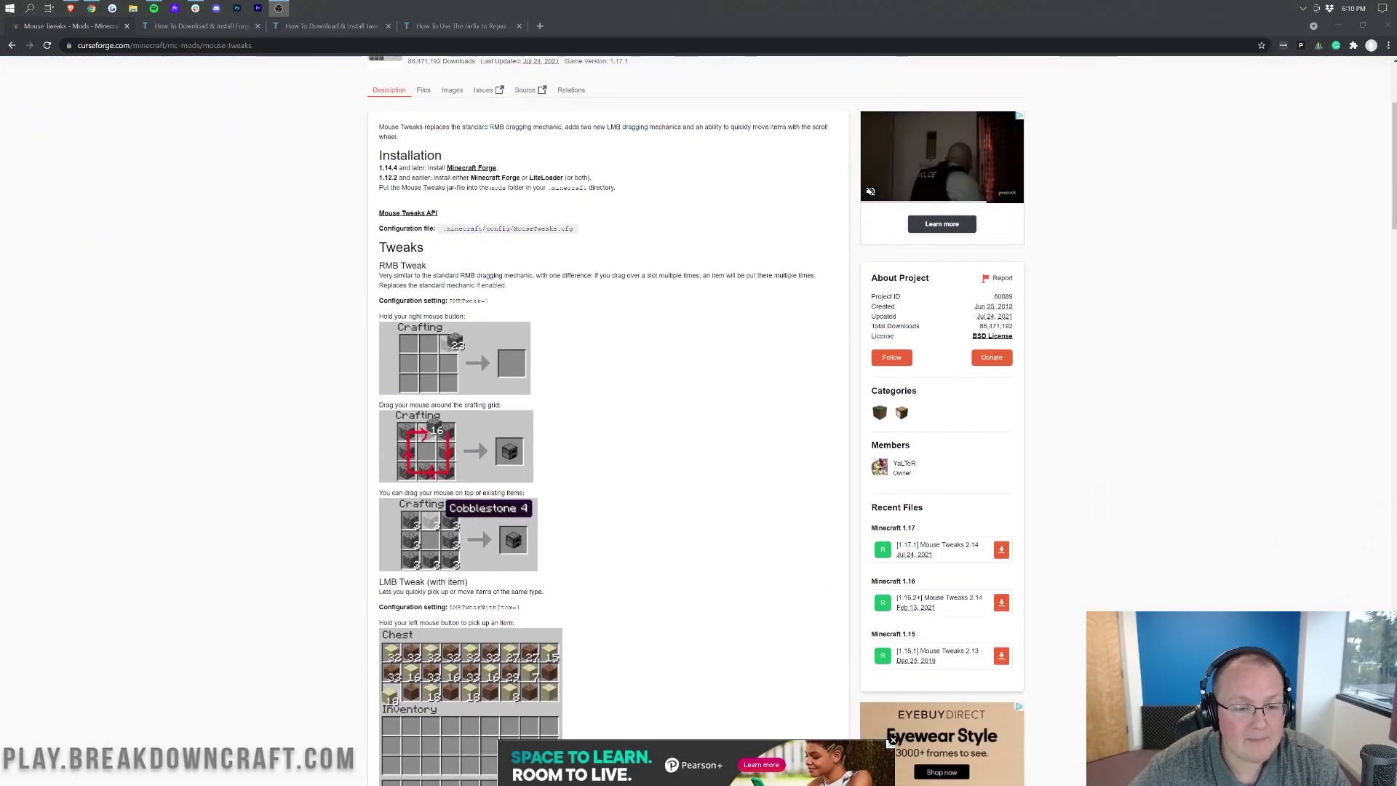
pyautogui.moveTo(405, 275); pyautogui.dragTo(480, 285)
pyautogui.click(485, 285)
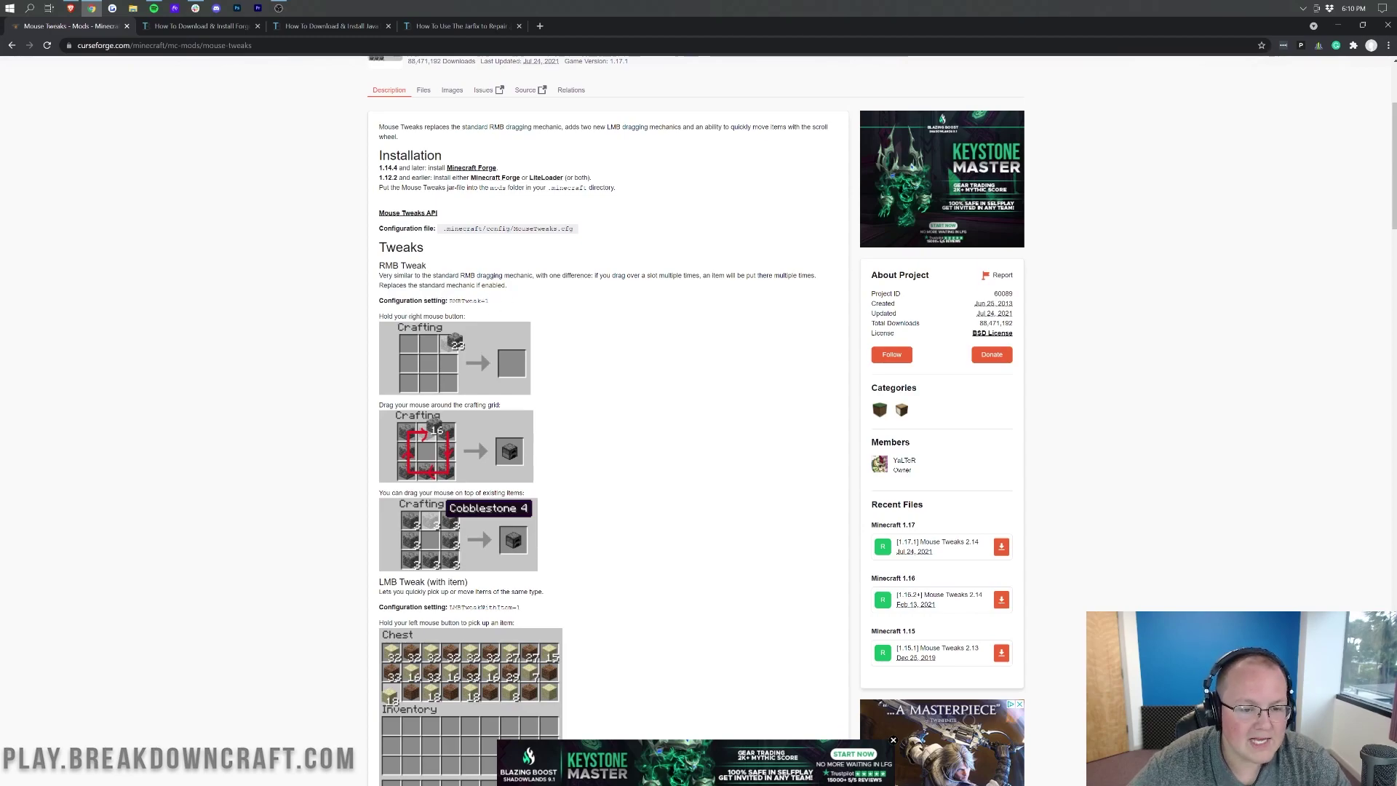
pyautogui.scroll(-1, 514, 420)
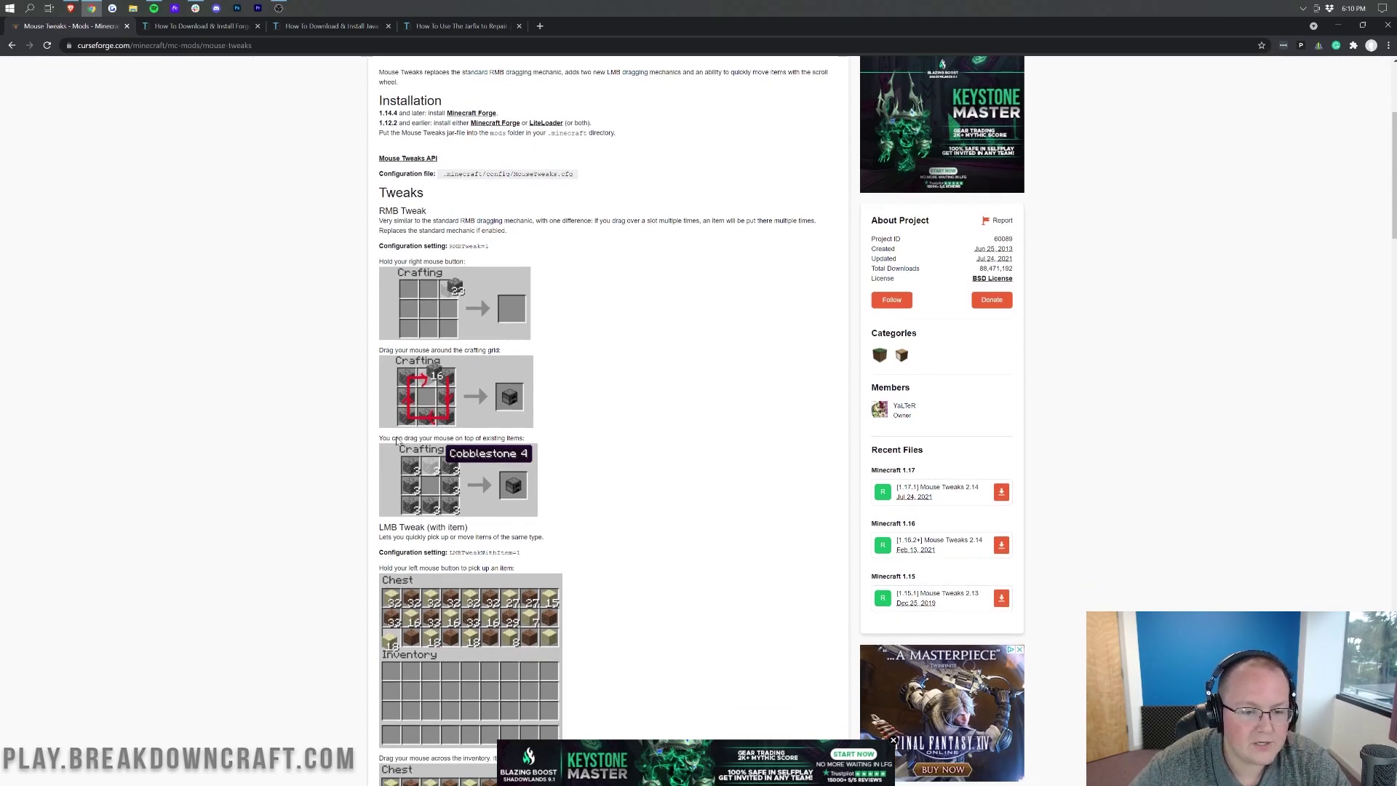
pyautogui.scroll(-1, 426, 398)
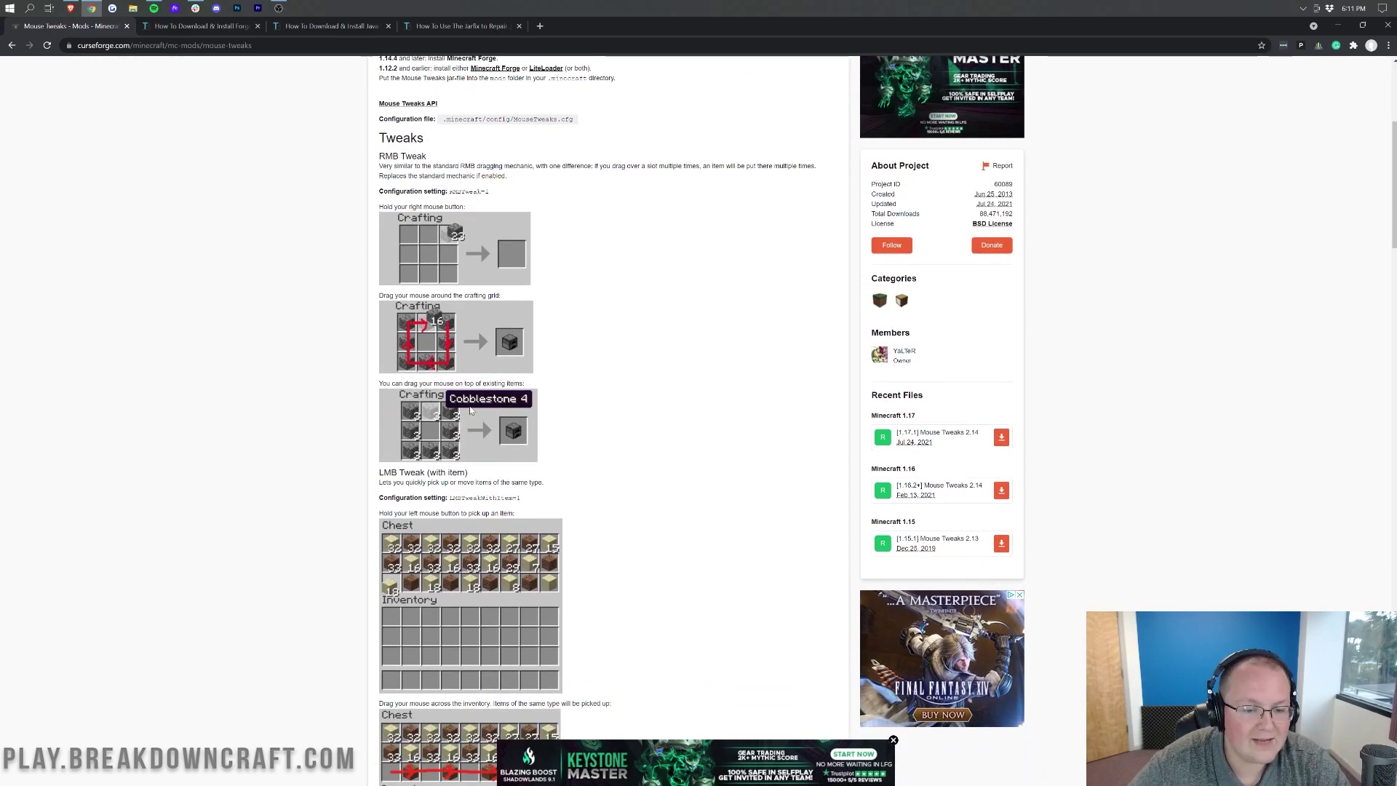
pyautogui.scroll(-3, 458, 412)
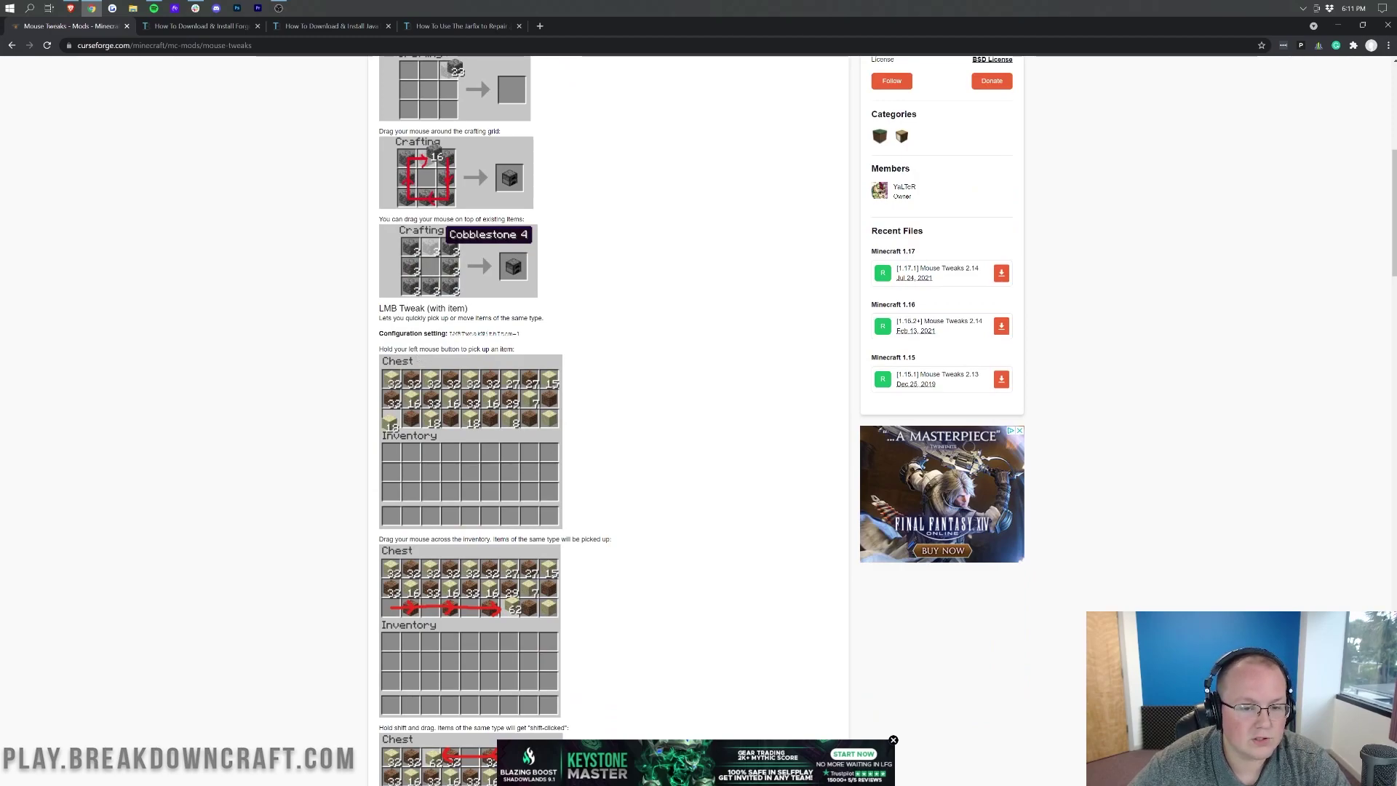
pyautogui.scroll(-3, 473, 352)
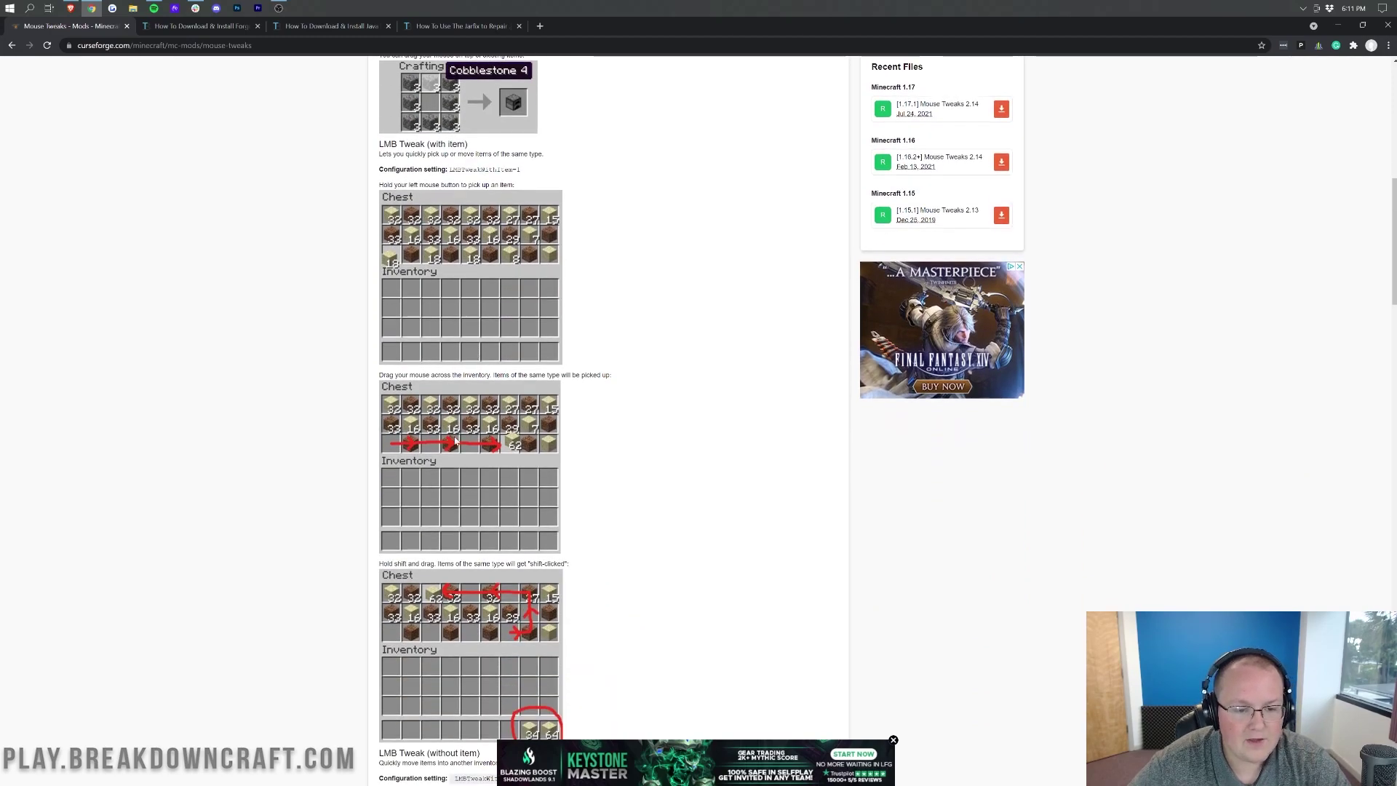
pyautogui.scroll(-9, 553, 433)
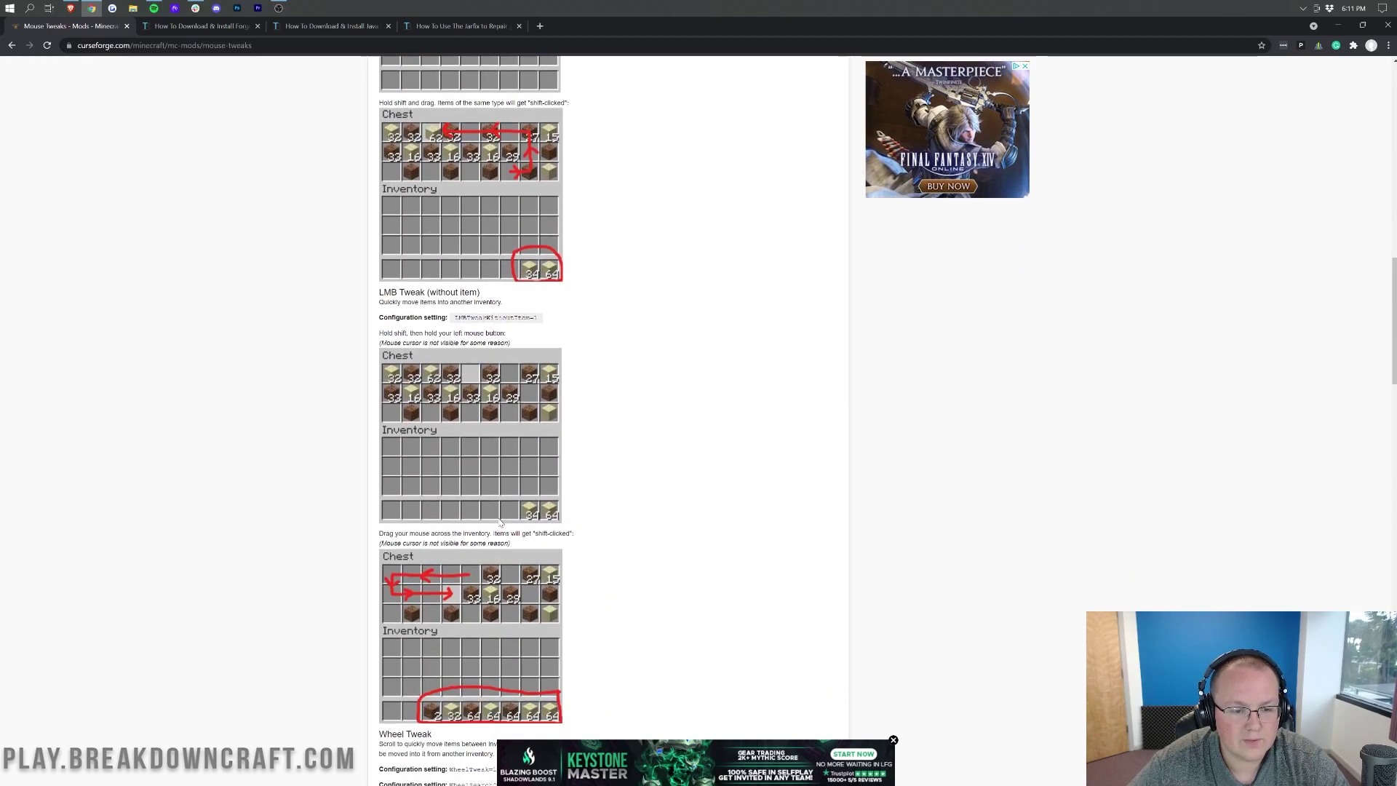
pyautogui.scroll(-2, 488, 460)
pyautogui.scroll(15, 581, 380)
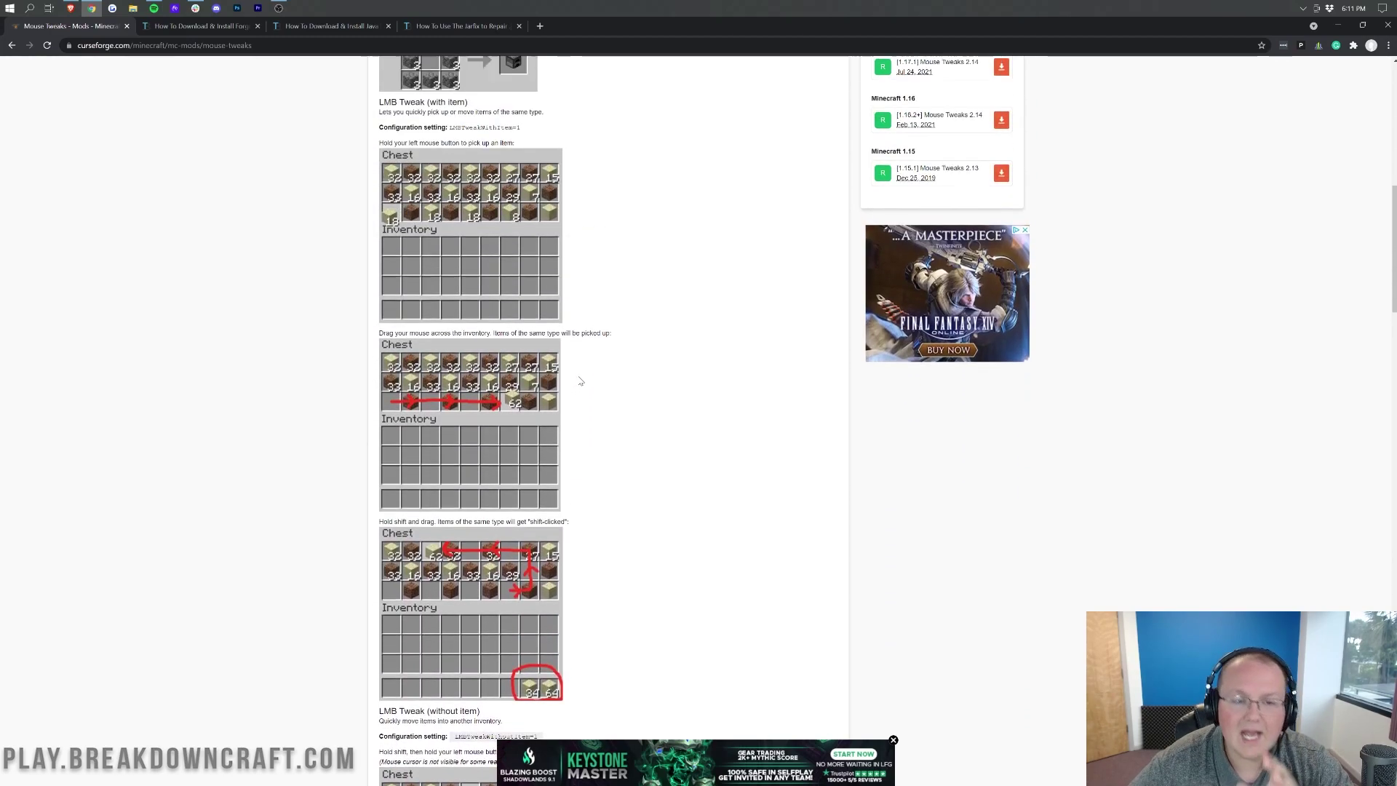
pyautogui.scroll(6, 581, 381)
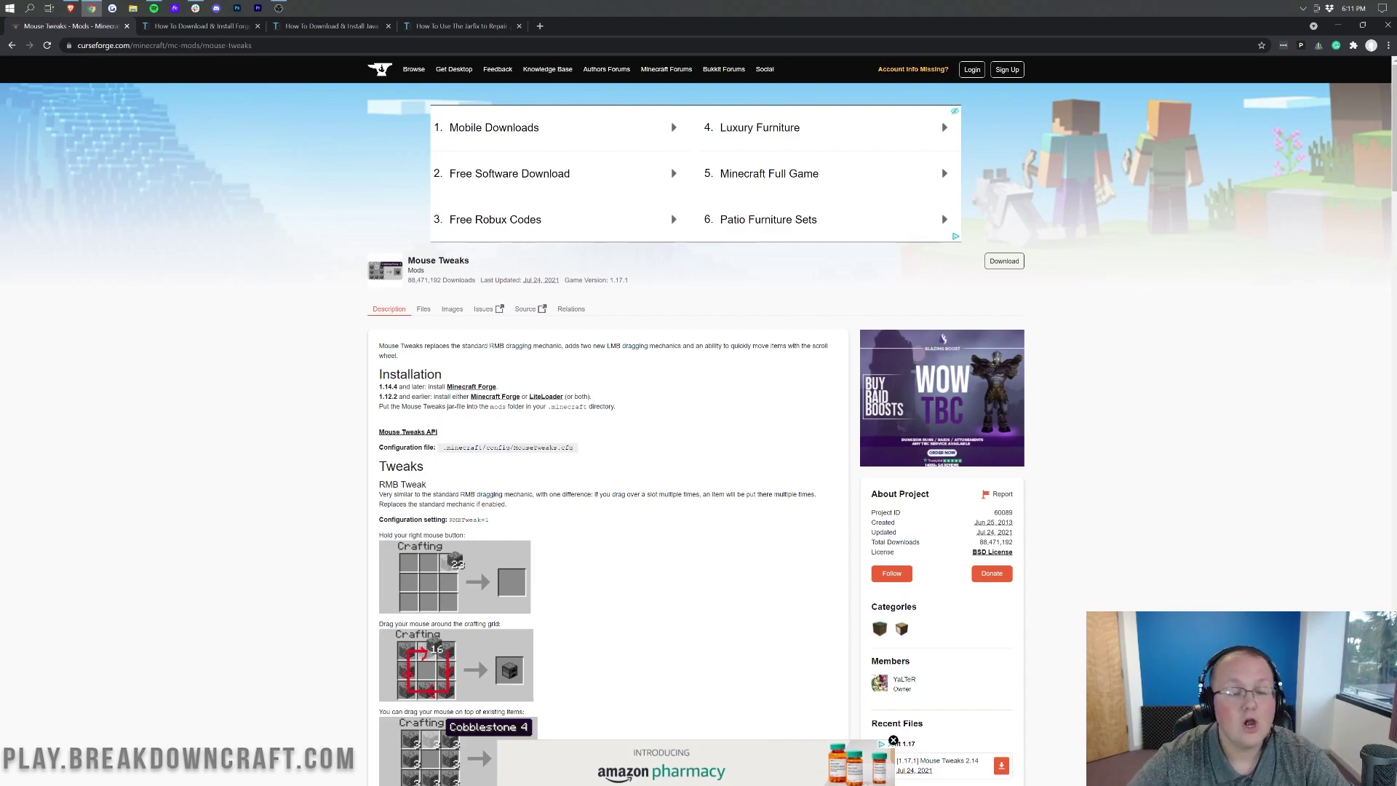
# Download the Minecraft 1.17.1 release of Mouse Tweaks 2.14 from the recent files and keep the jar file
pyautogui.scroll(-7, 942, 321)
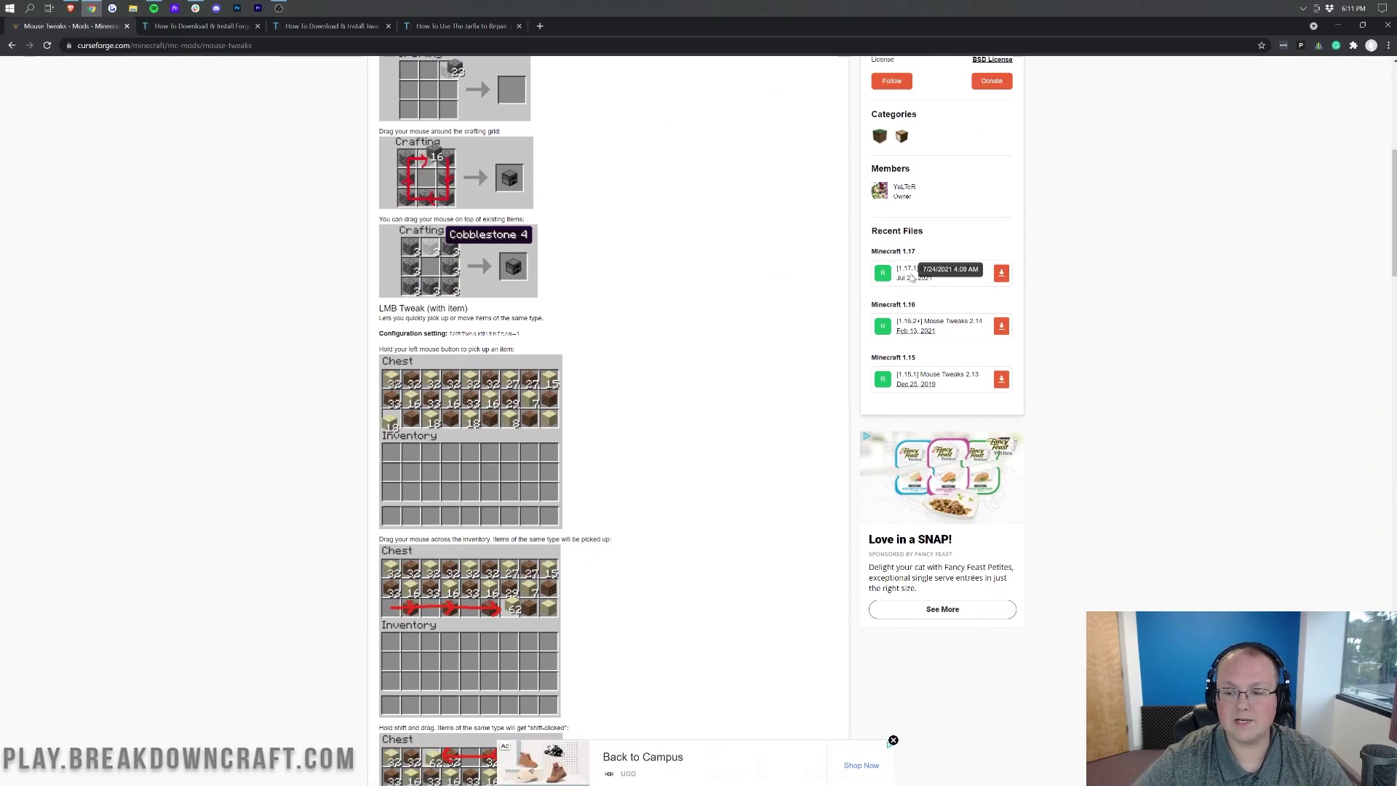
pyautogui.click(1002, 275)
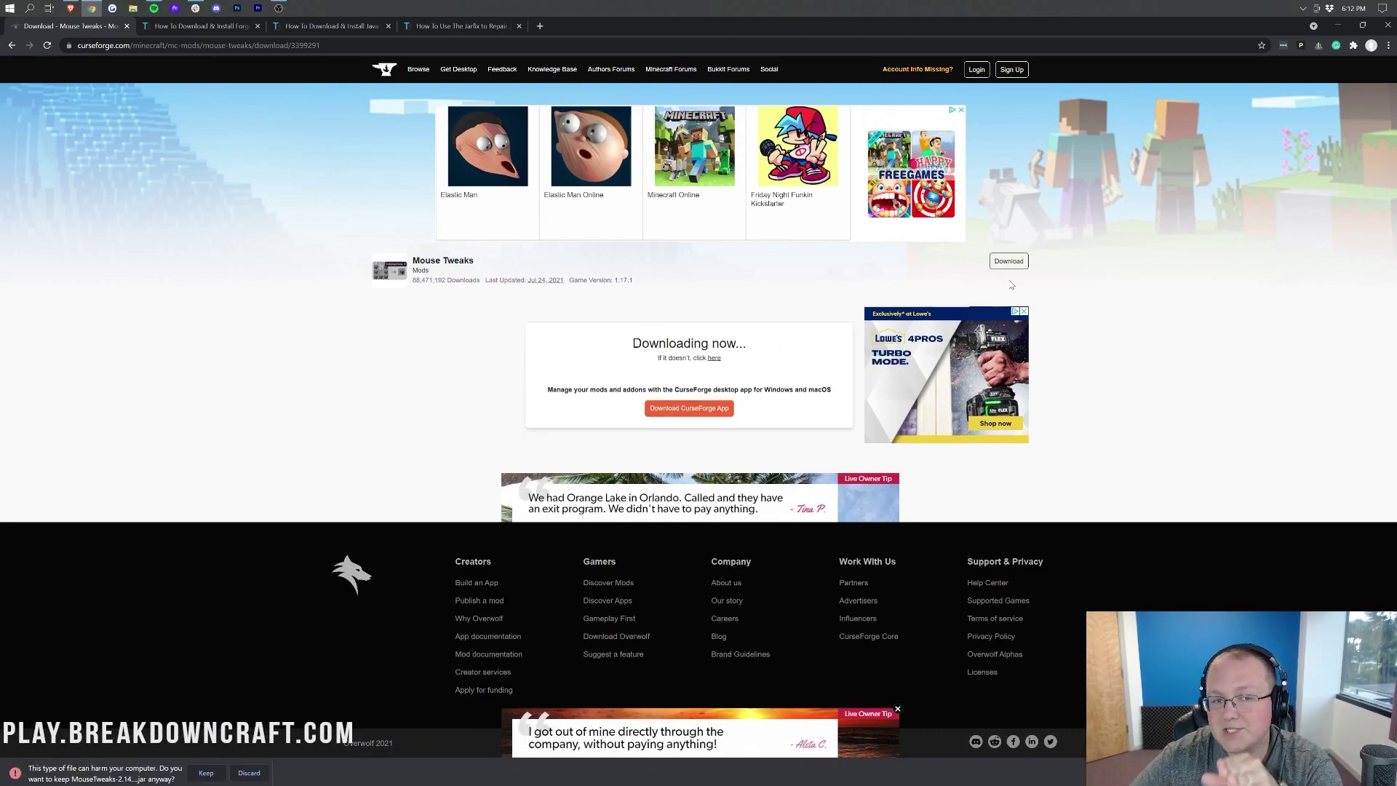
pyautogui.click(205, 773)
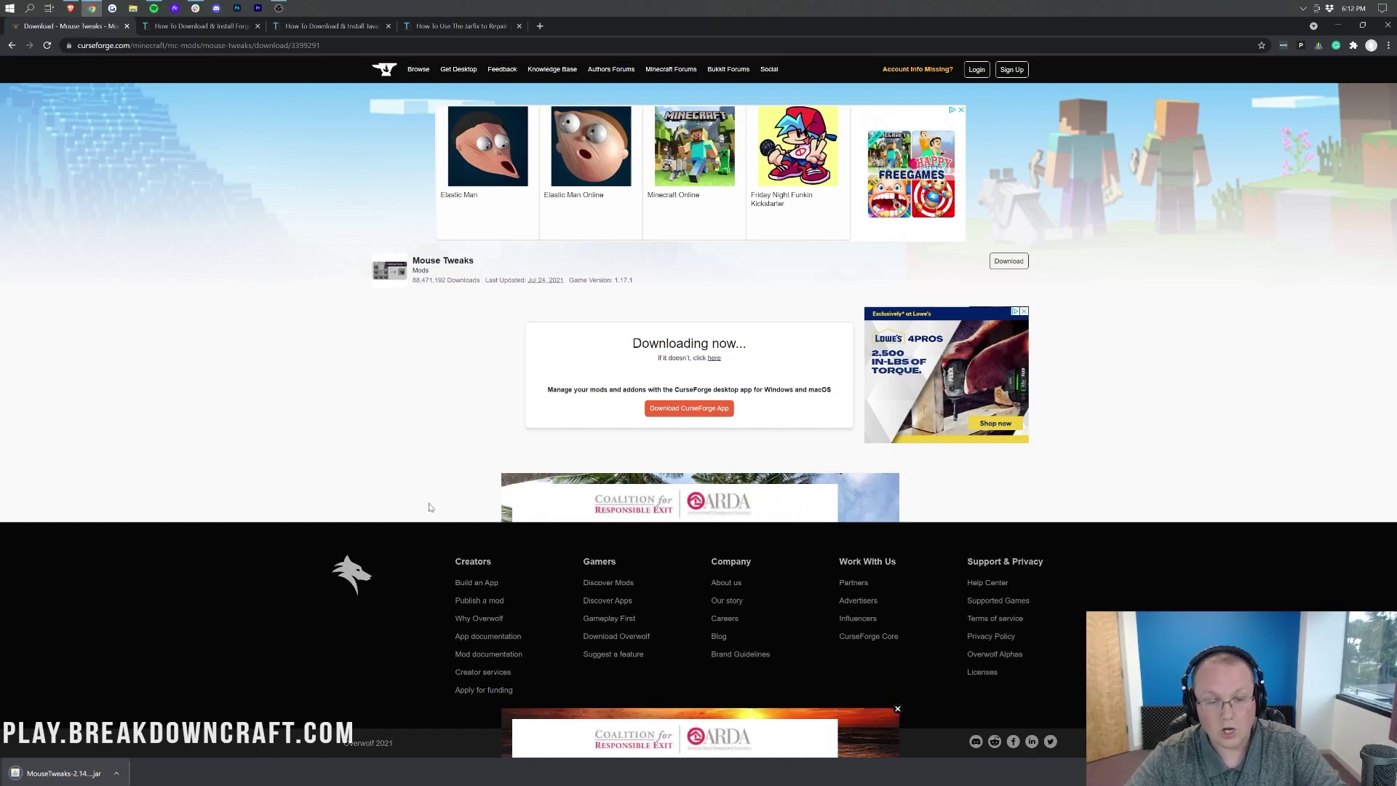
# Go to the Forge installation guide and follow its download link to the Minecraft Forge 1.17.1 downloads page
pyautogui.click(205, 33)
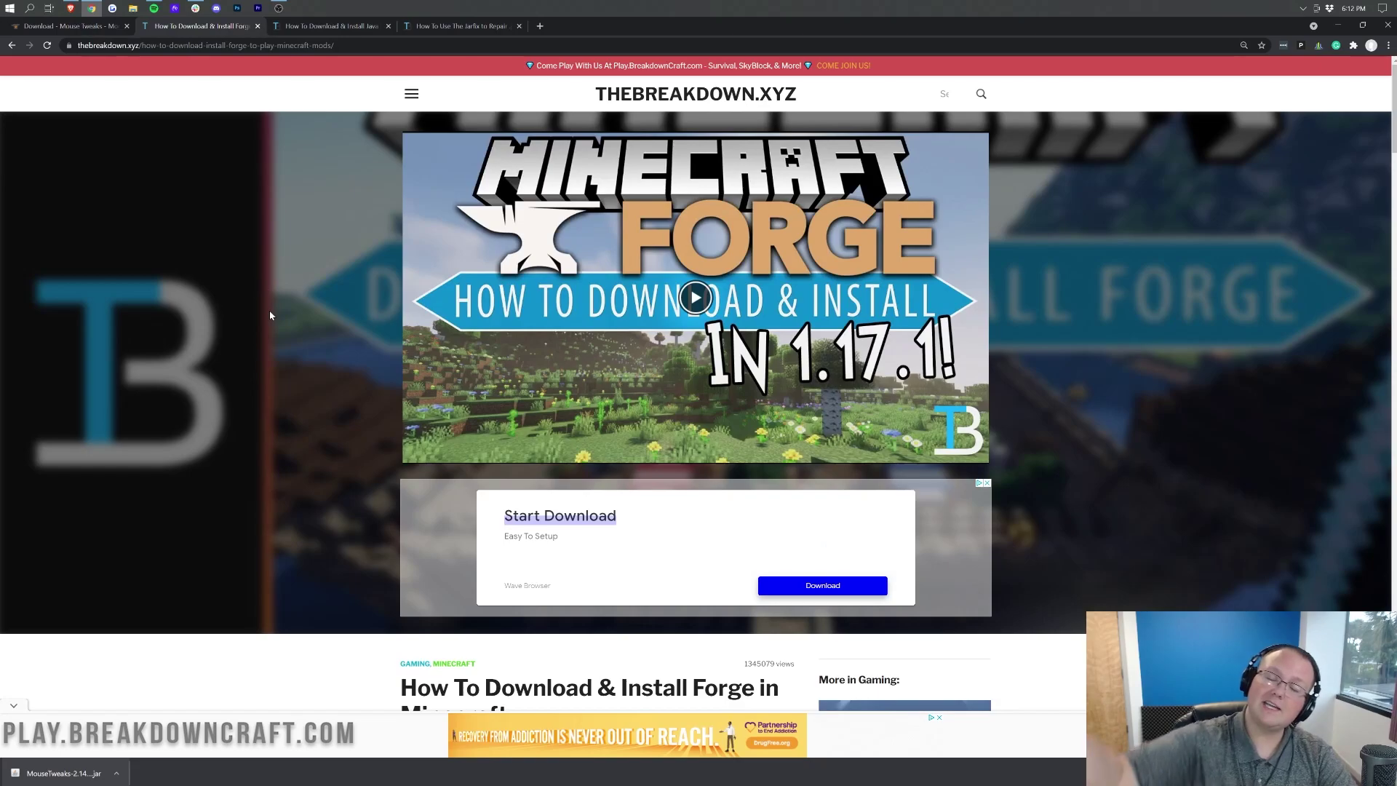
pyautogui.scroll(-5, 276, 368)
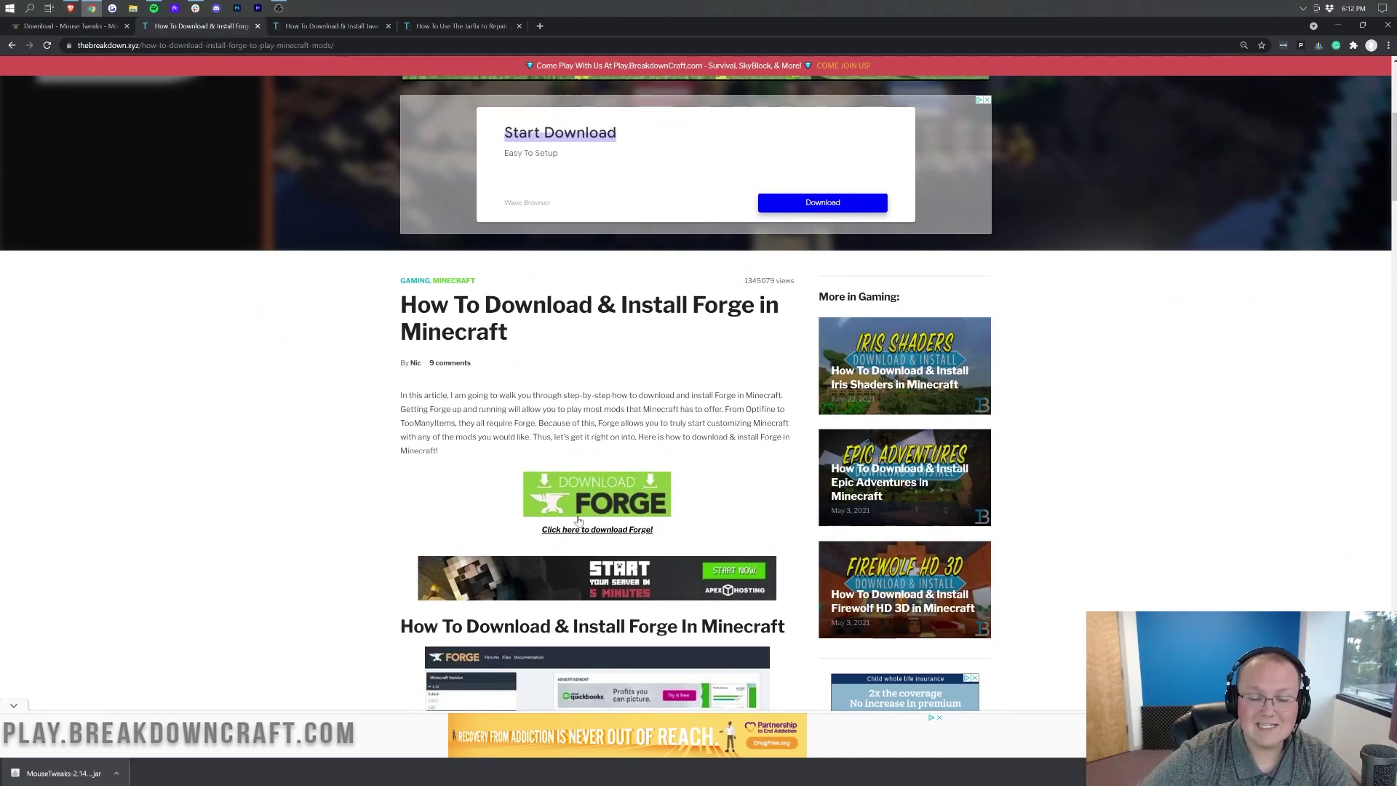
pyautogui.click(565, 502)
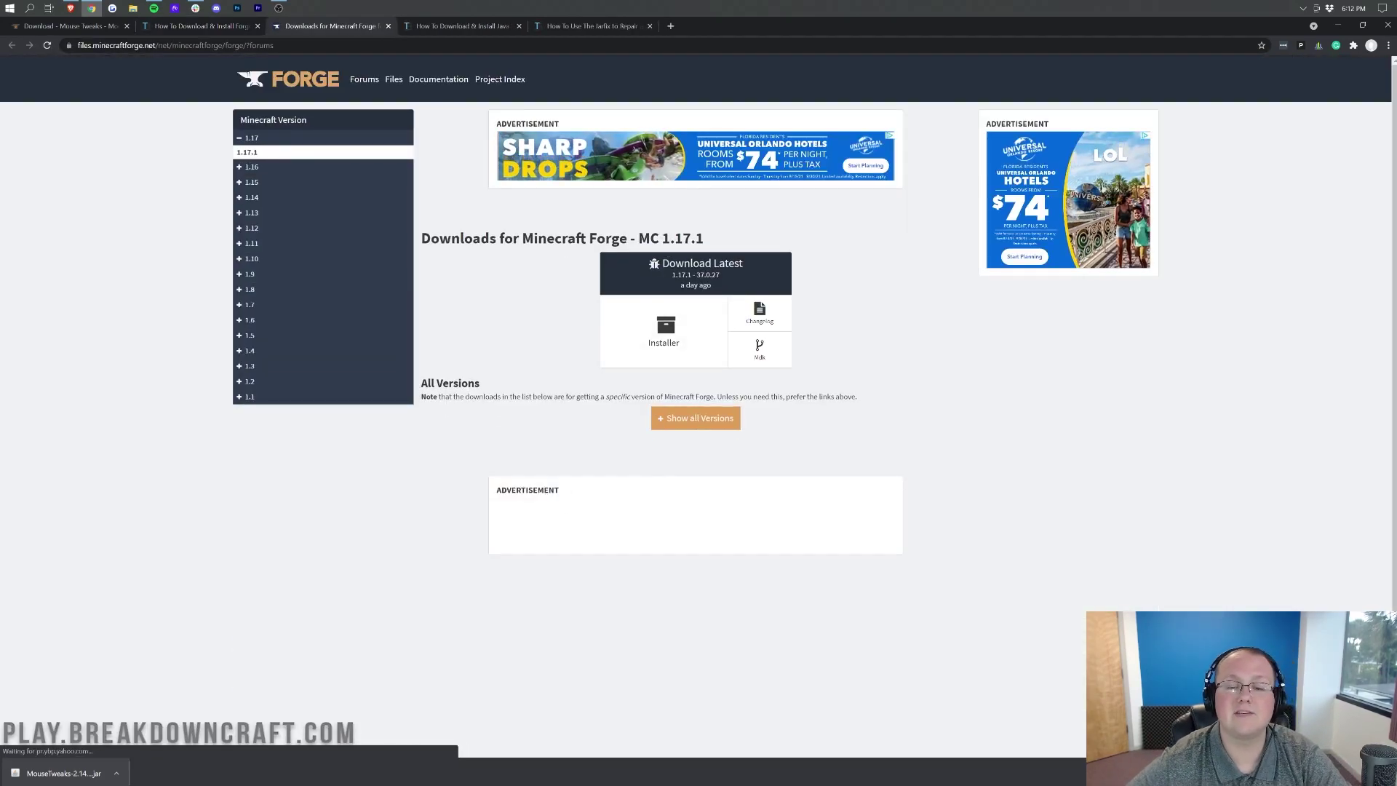
pyautogui.moveTo(661, 238); pyautogui.dragTo(710, 239)
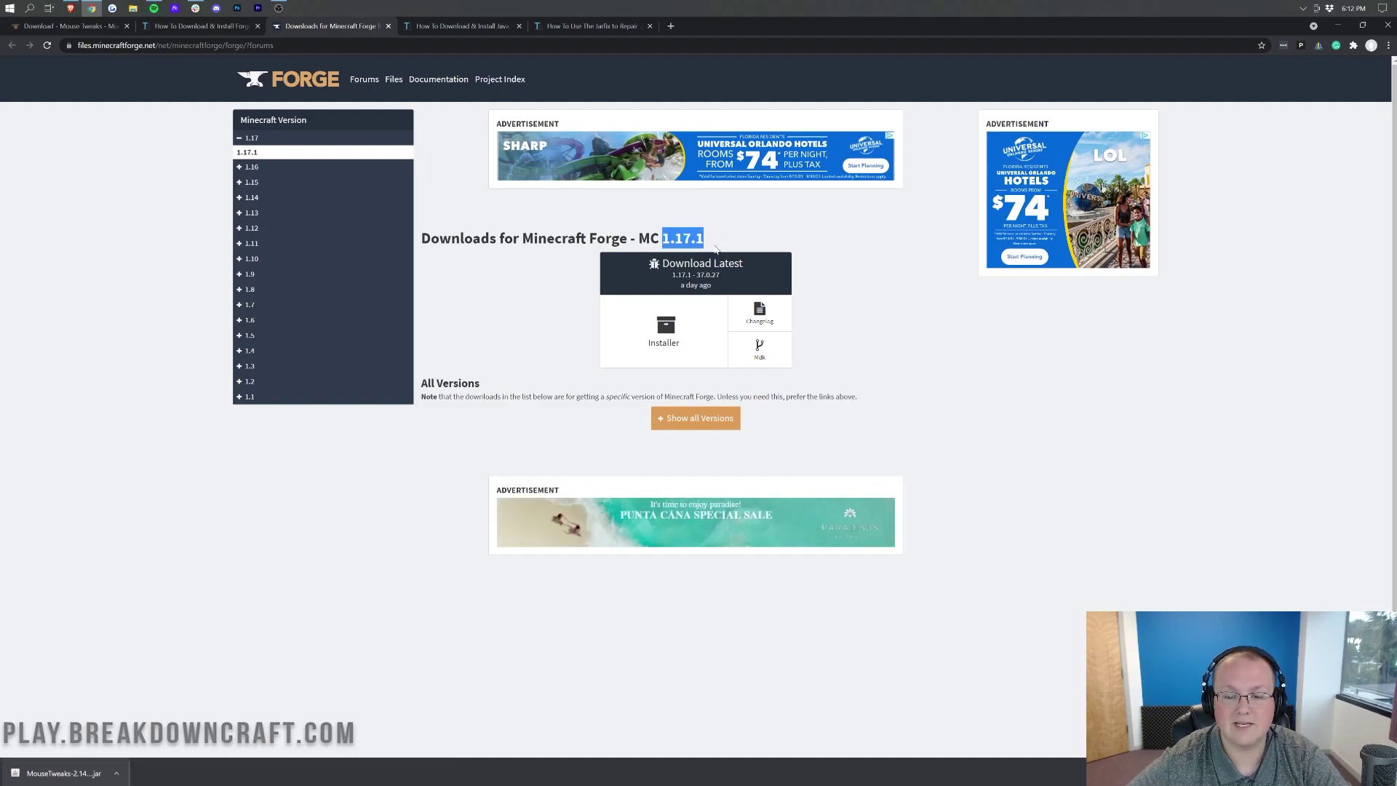
pyautogui.click(713, 246)
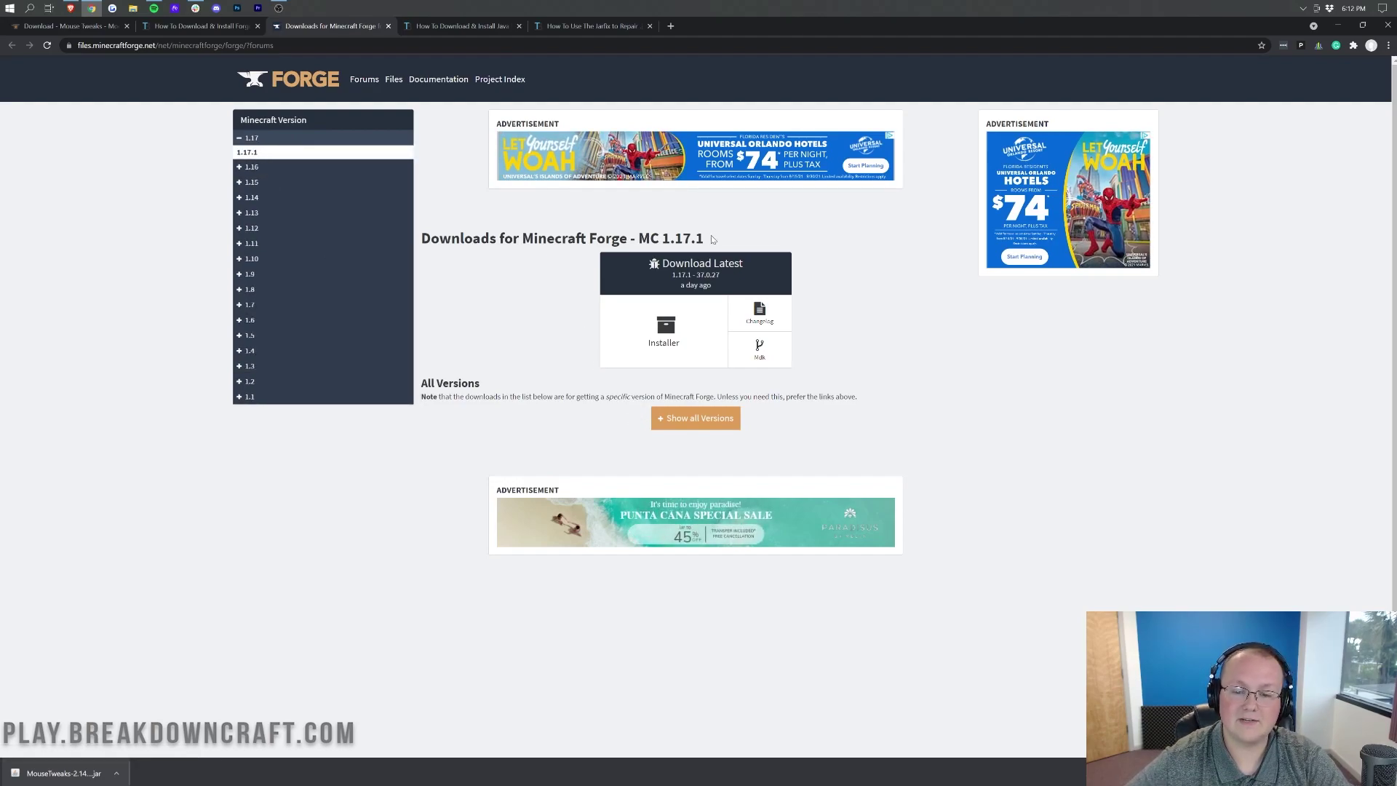
# Download the latest Forge 1.17.1 installer, skipping the advertisement page, and keep the jar file
pyautogui.click(675, 328)
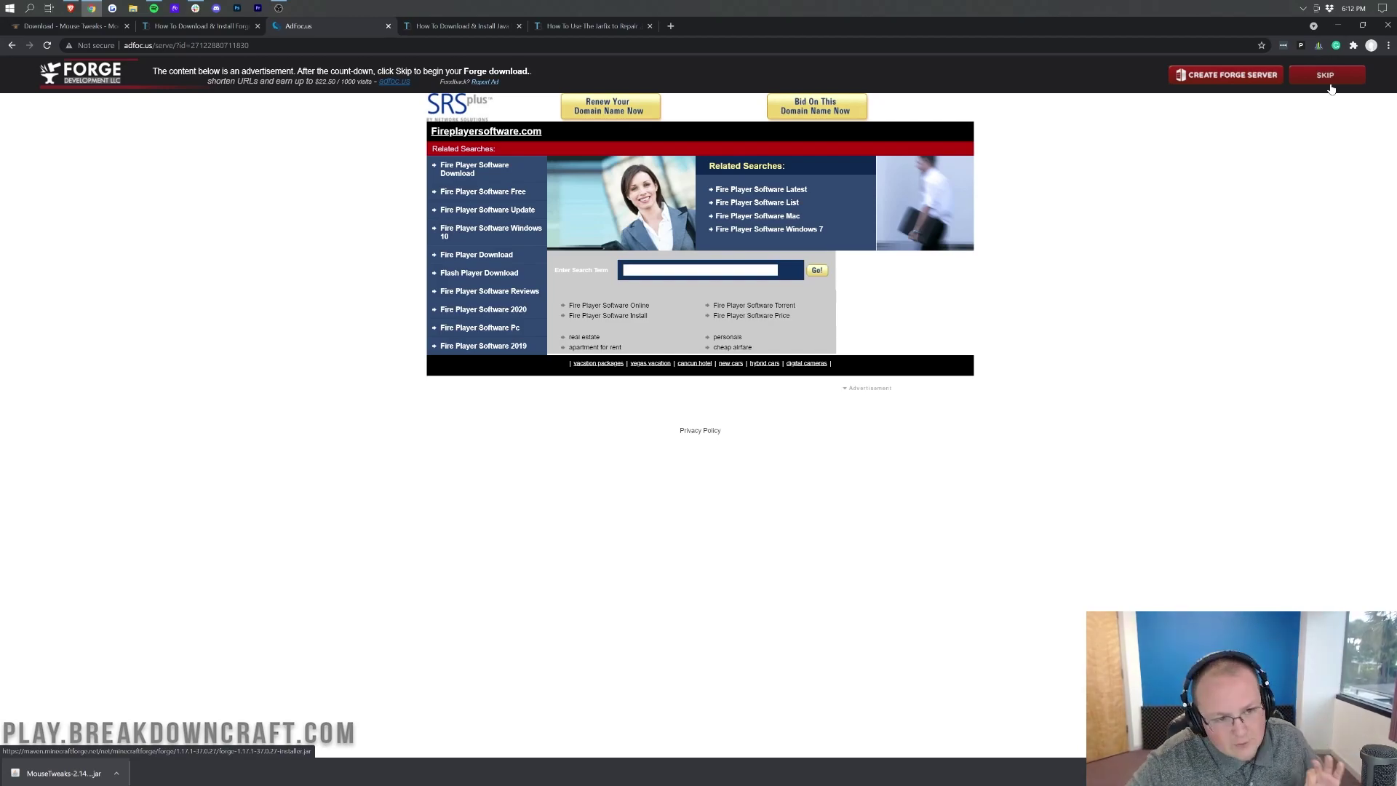
pyautogui.click(1324, 75)
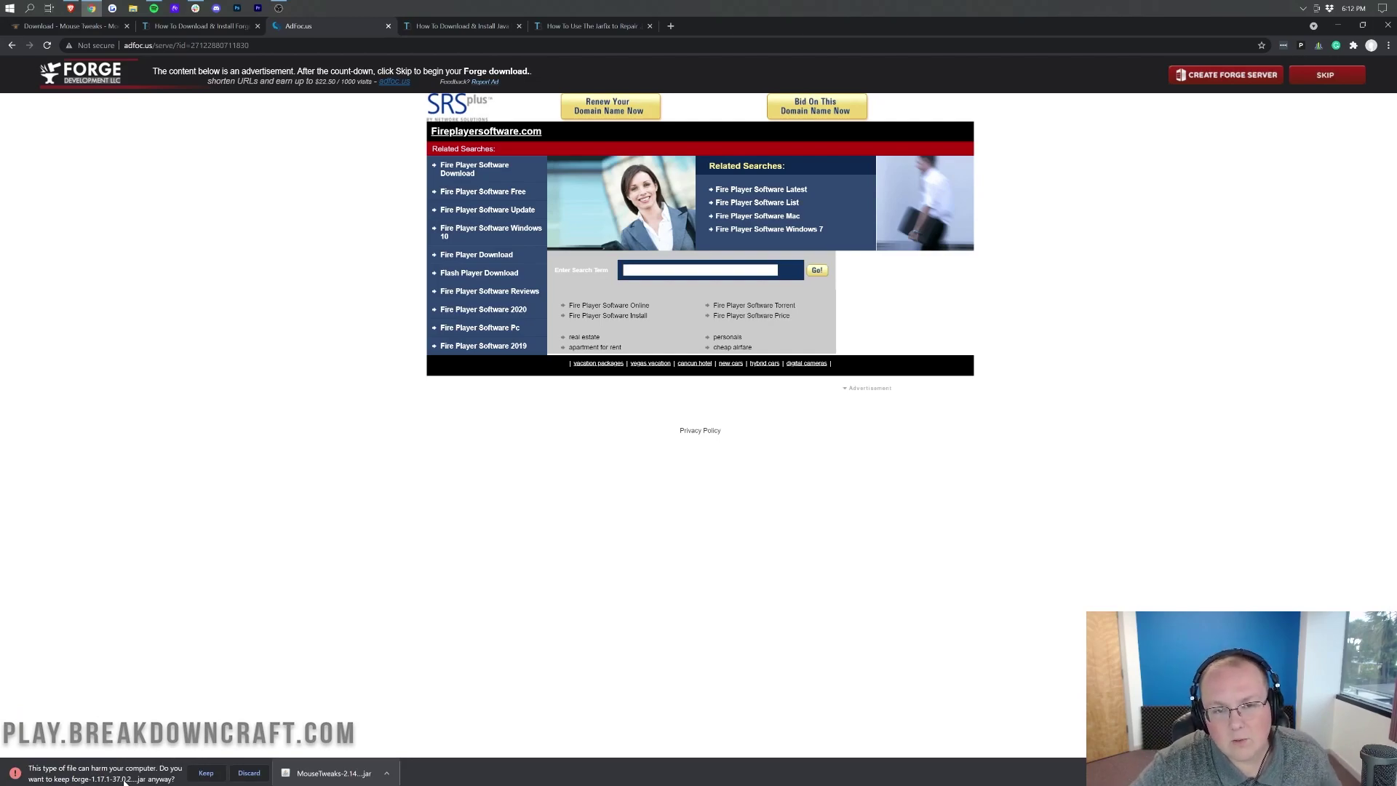
pyautogui.click(206, 774)
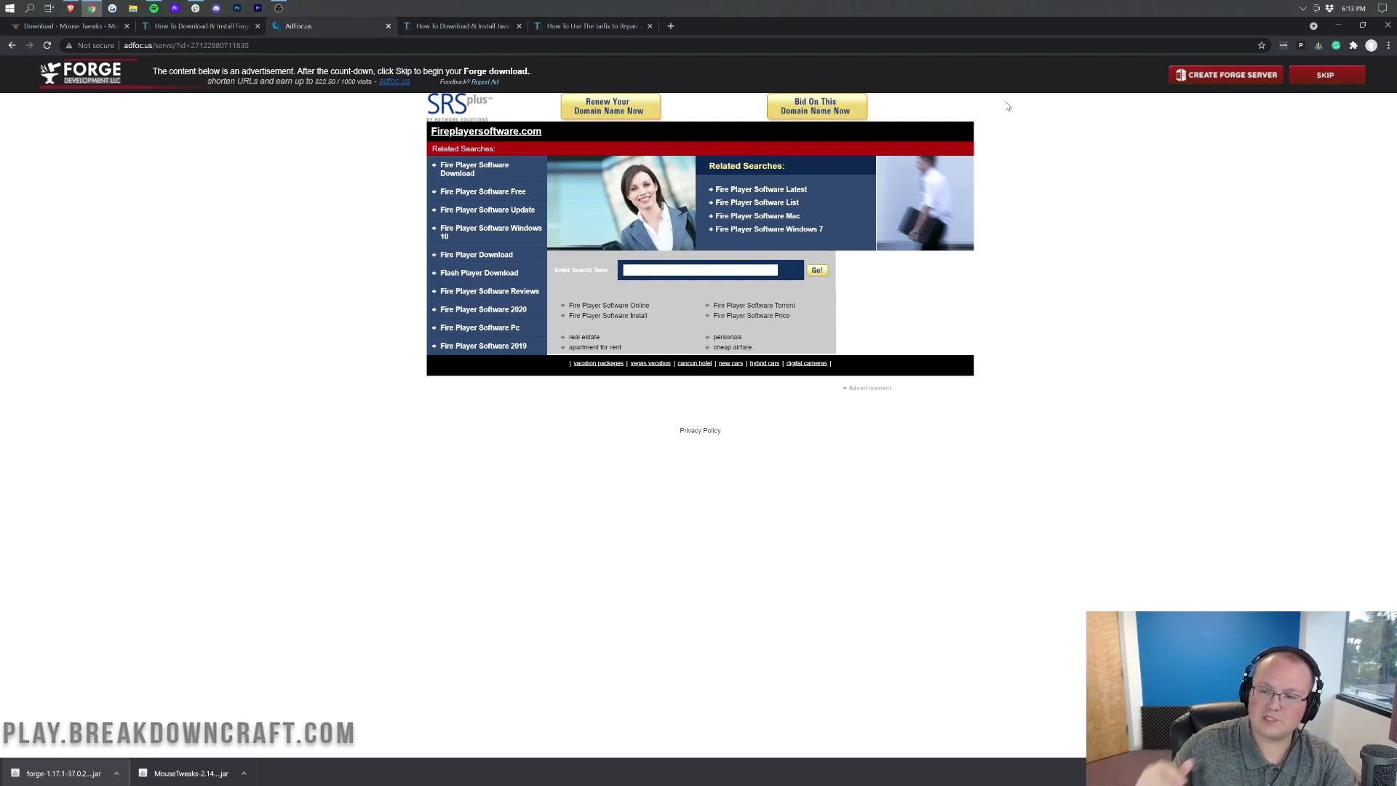
# Switch to the desktop, refresh it, and place the Forge and Mouse Tweaks jar files side by side in the open area above the wallpaper text
pyautogui.click(465, 26)
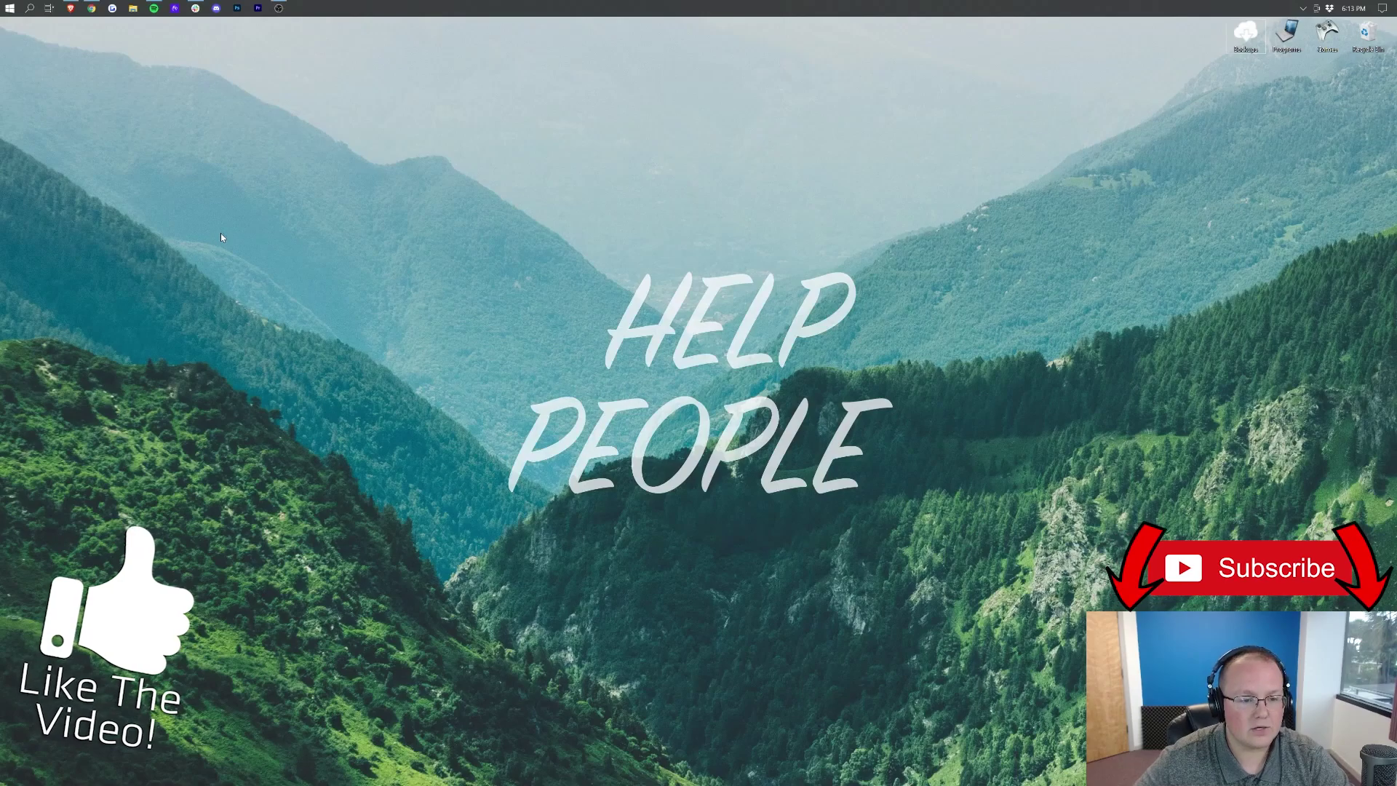
pyautogui.rightClick(221, 233)
pyautogui.click(270, 263)
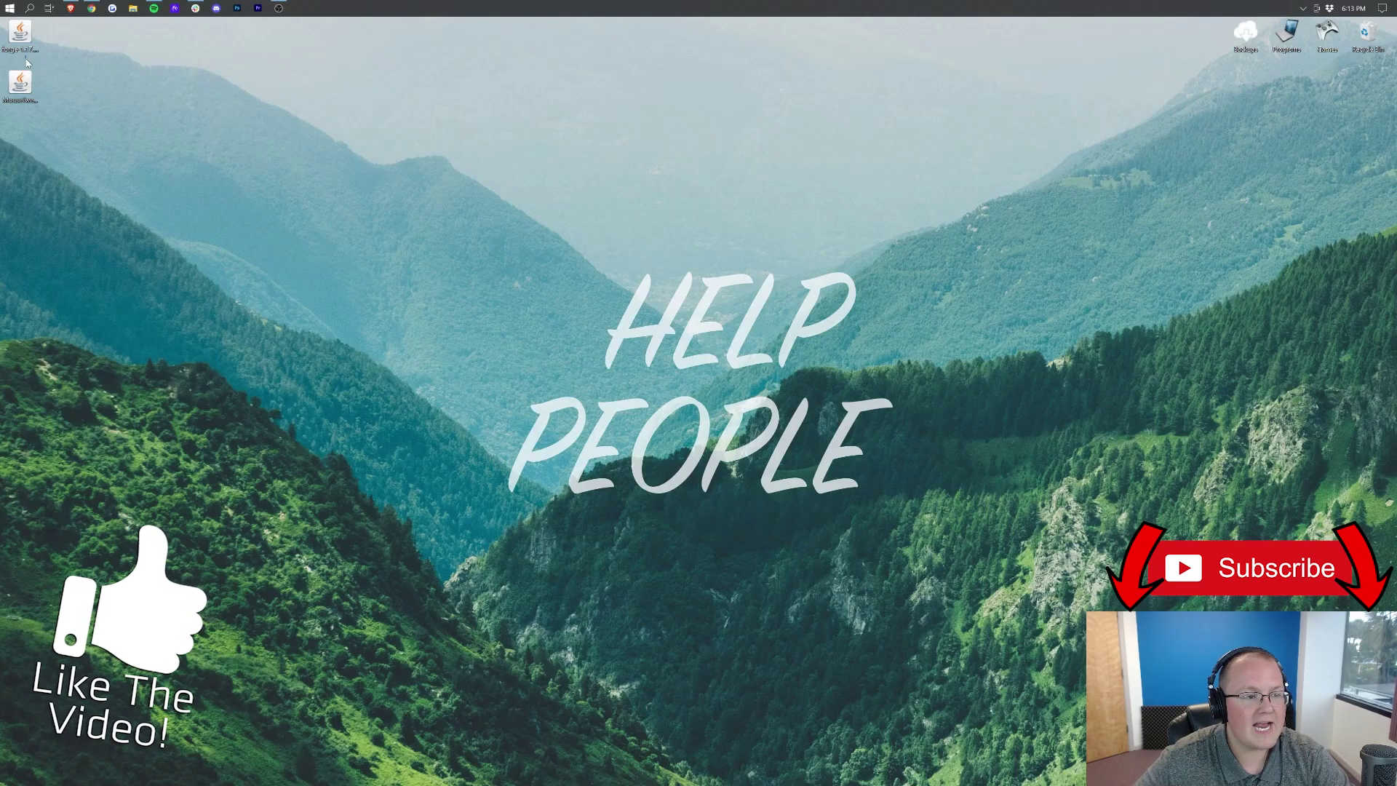
pyautogui.moveTo(21, 35); pyautogui.dragTo(509, 138)
pyautogui.moveTo(19, 83); pyautogui.dragTo(673, 185)
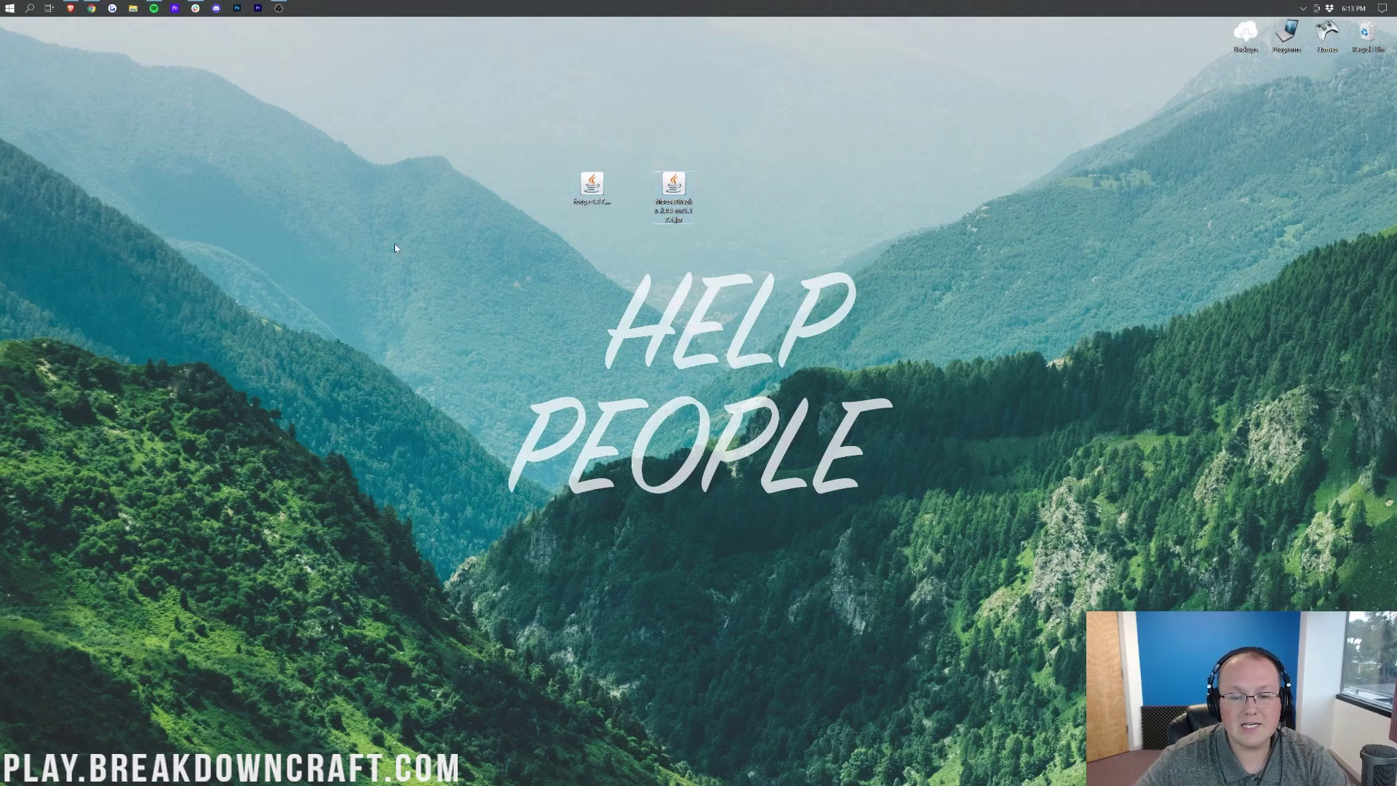
# Search Windows for the Downloads folder, view it alongside the two desktop jar files, and close its window
pyautogui.click(3, 6)
pyautogui.write('down')
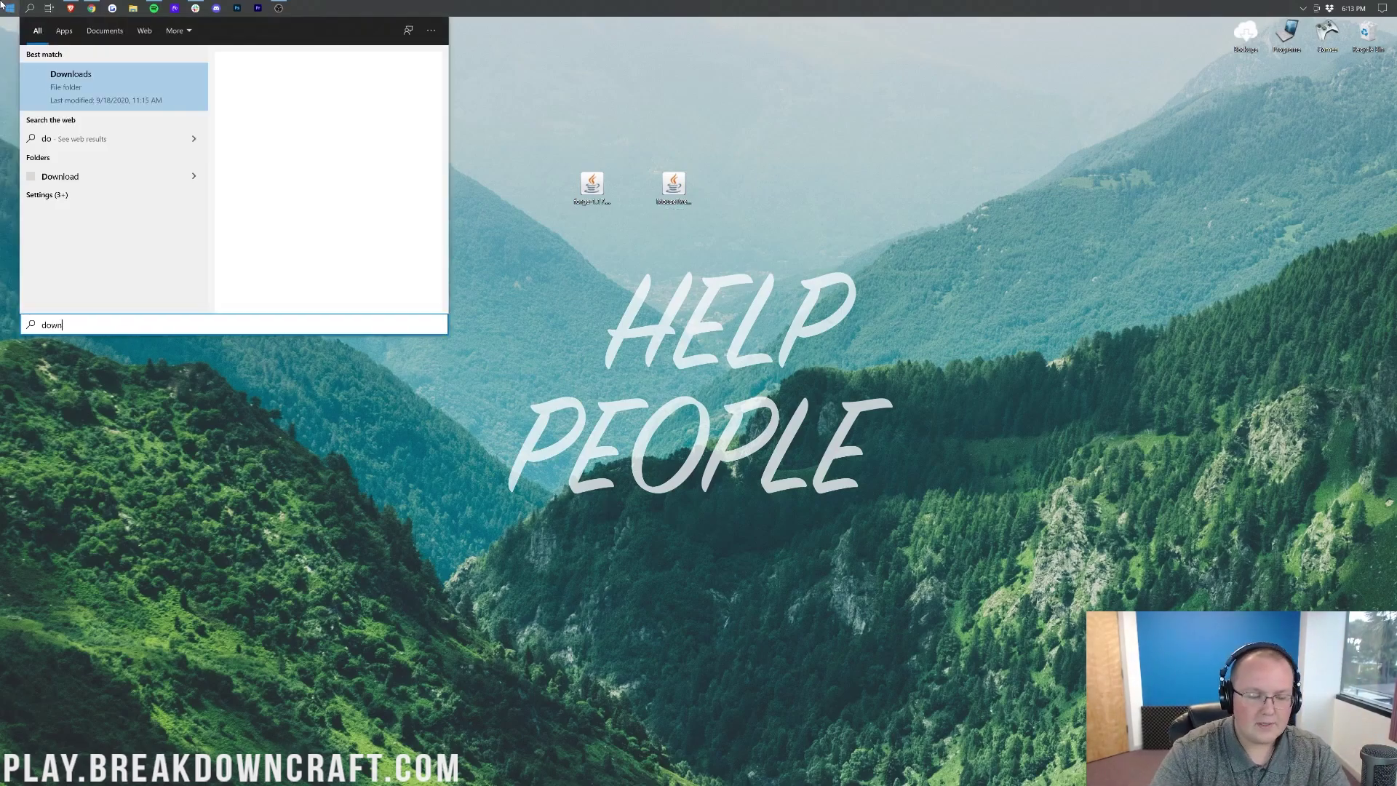
pyautogui.click(566, 212)
pyautogui.click(673, 188)
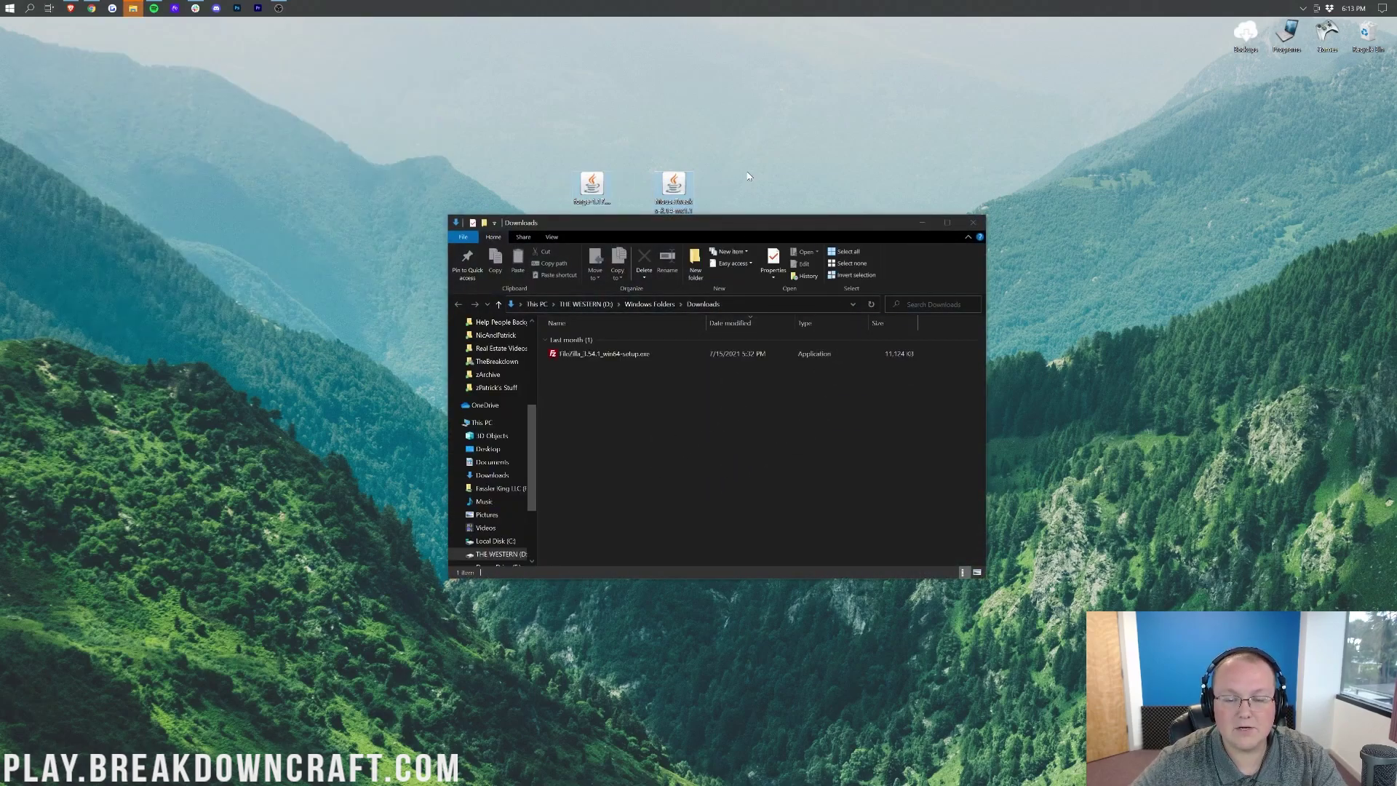
pyautogui.moveTo(678, 187); pyautogui.dragTo(712, 181)
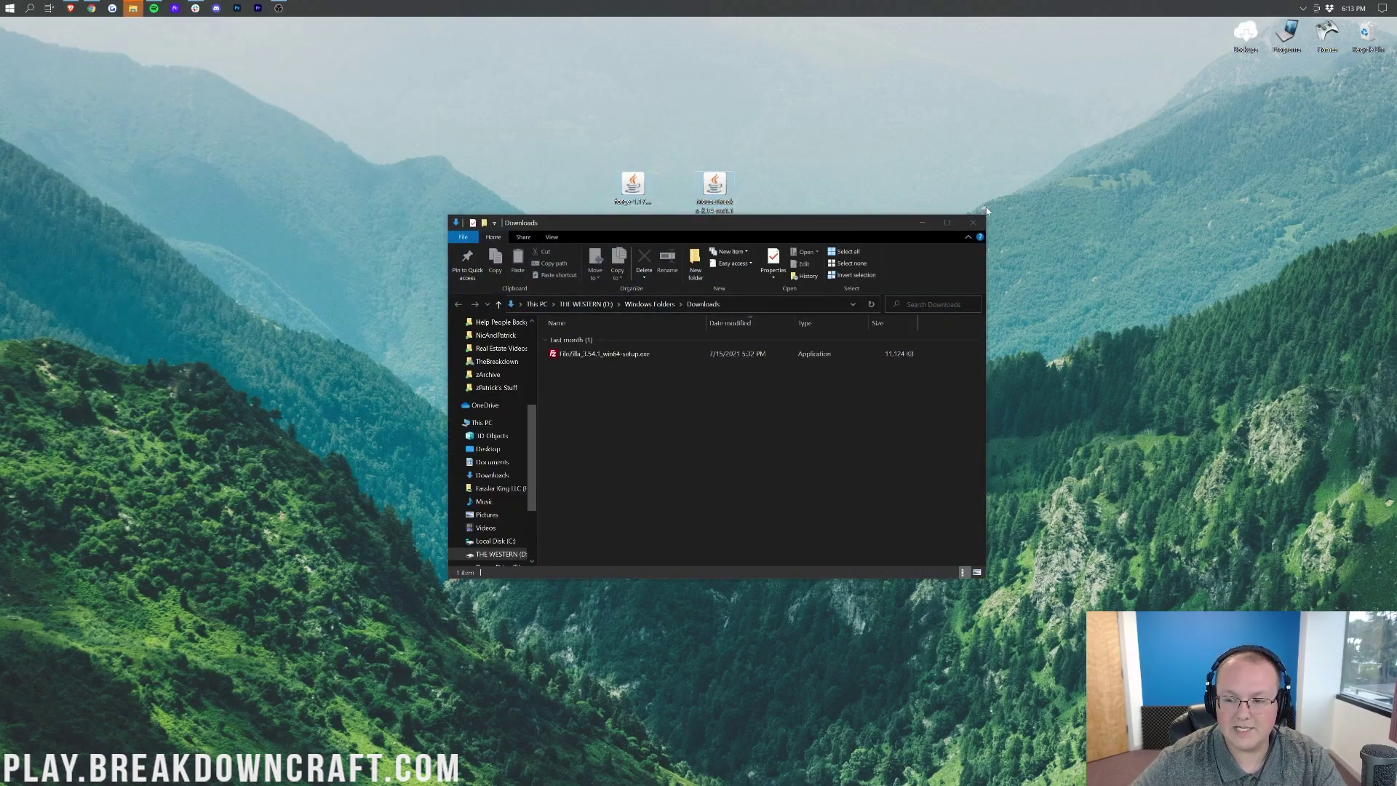
pyautogui.click(973, 222)
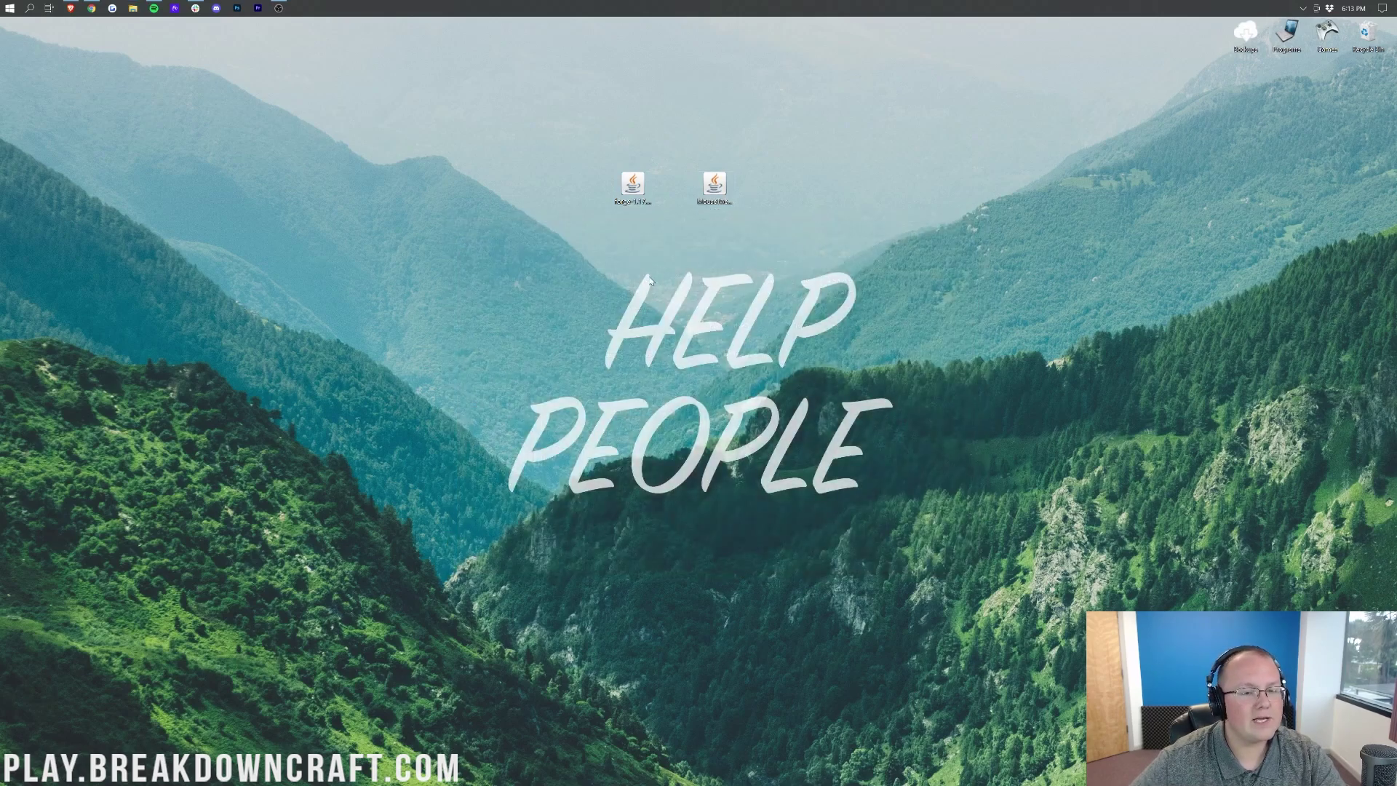
# Check which apps are offered for opening the Forge installer jar, and dismiss the chooser without opening the file
pyautogui.click(633, 195)
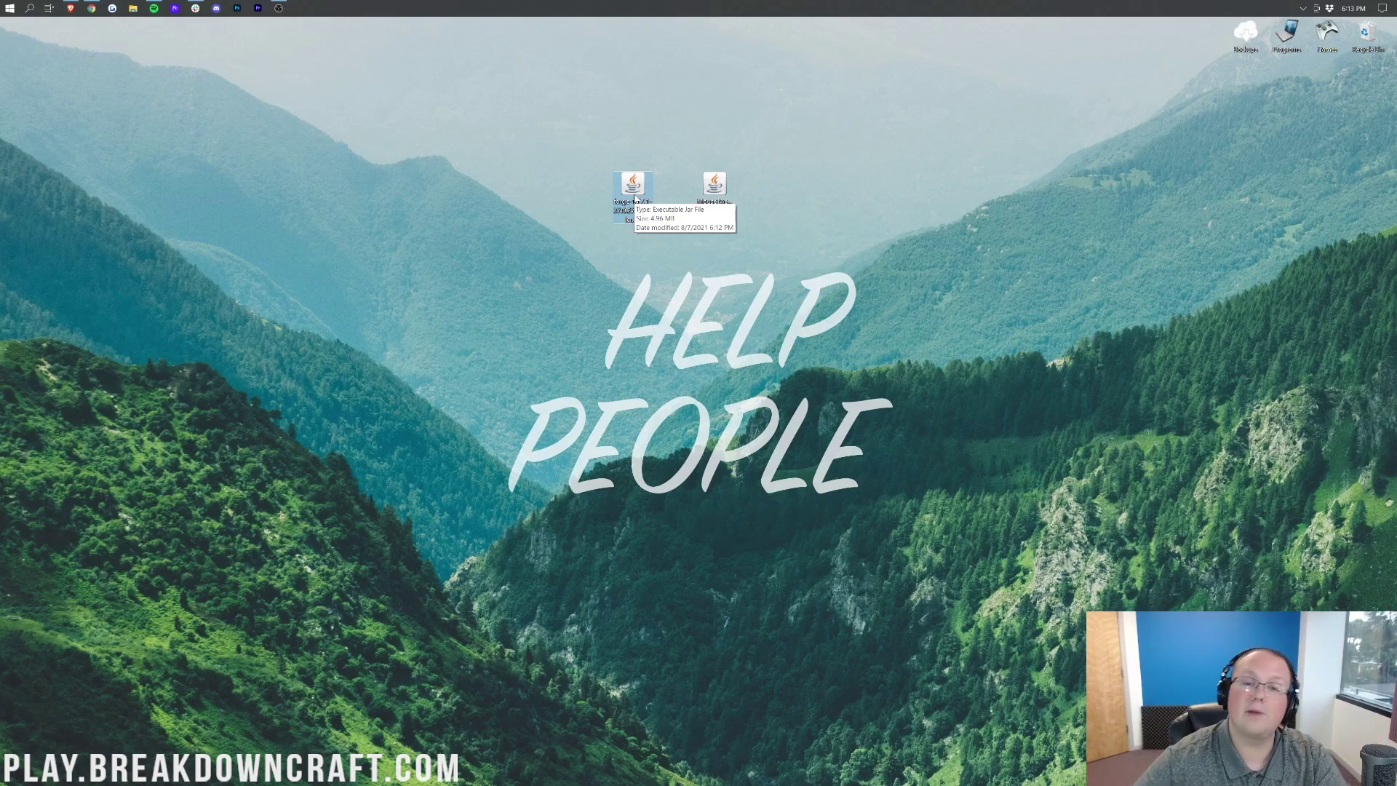
pyautogui.rightClick(635, 191)
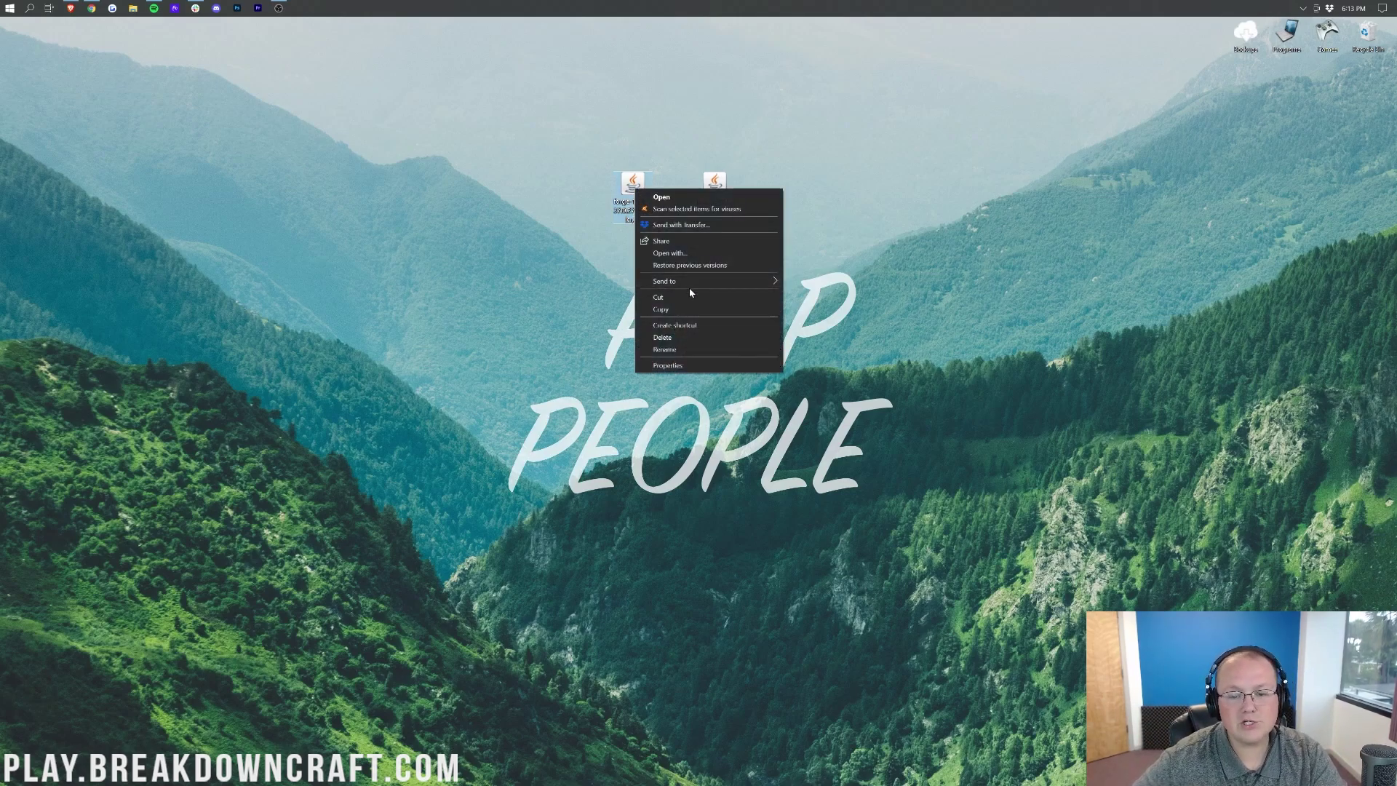
pyautogui.click(669, 262)
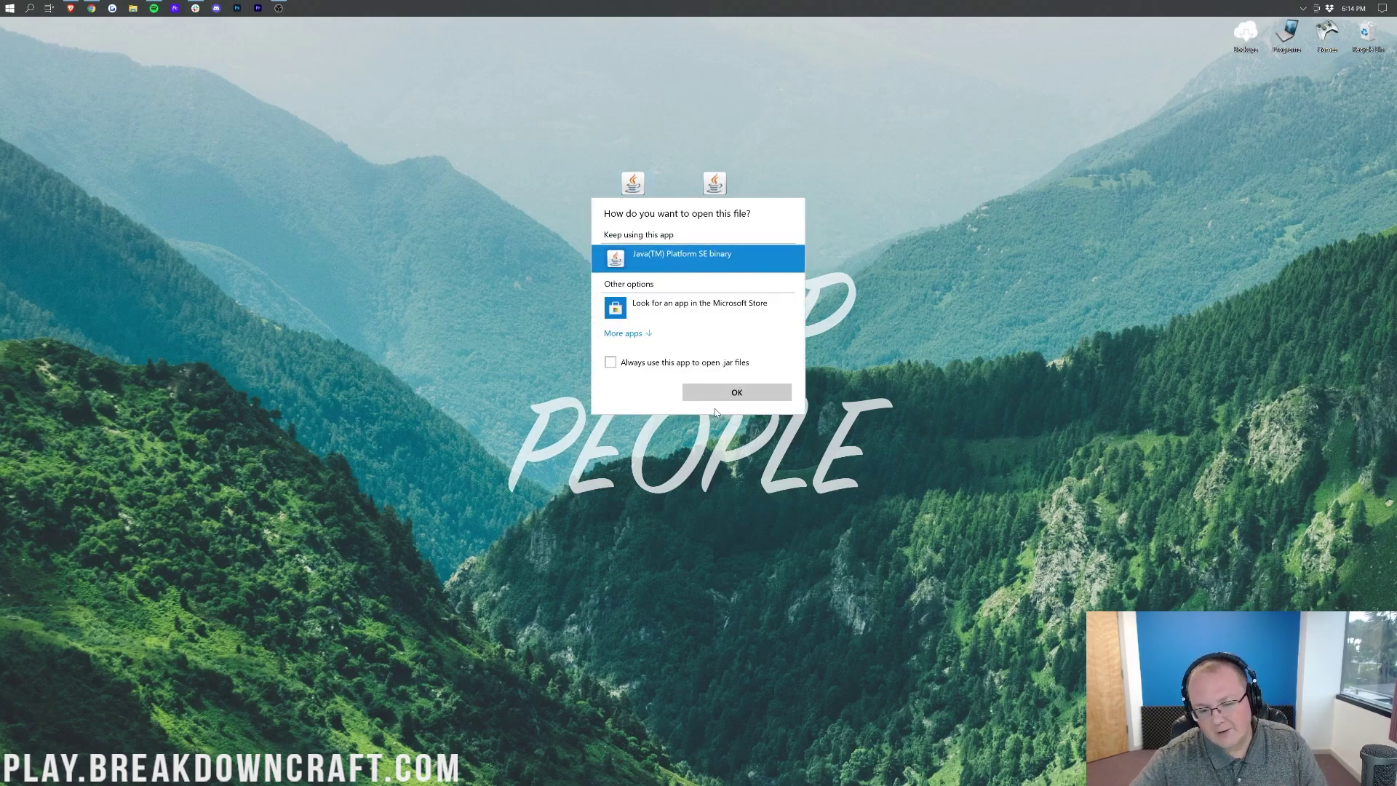
pyautogui.click(493, 359)
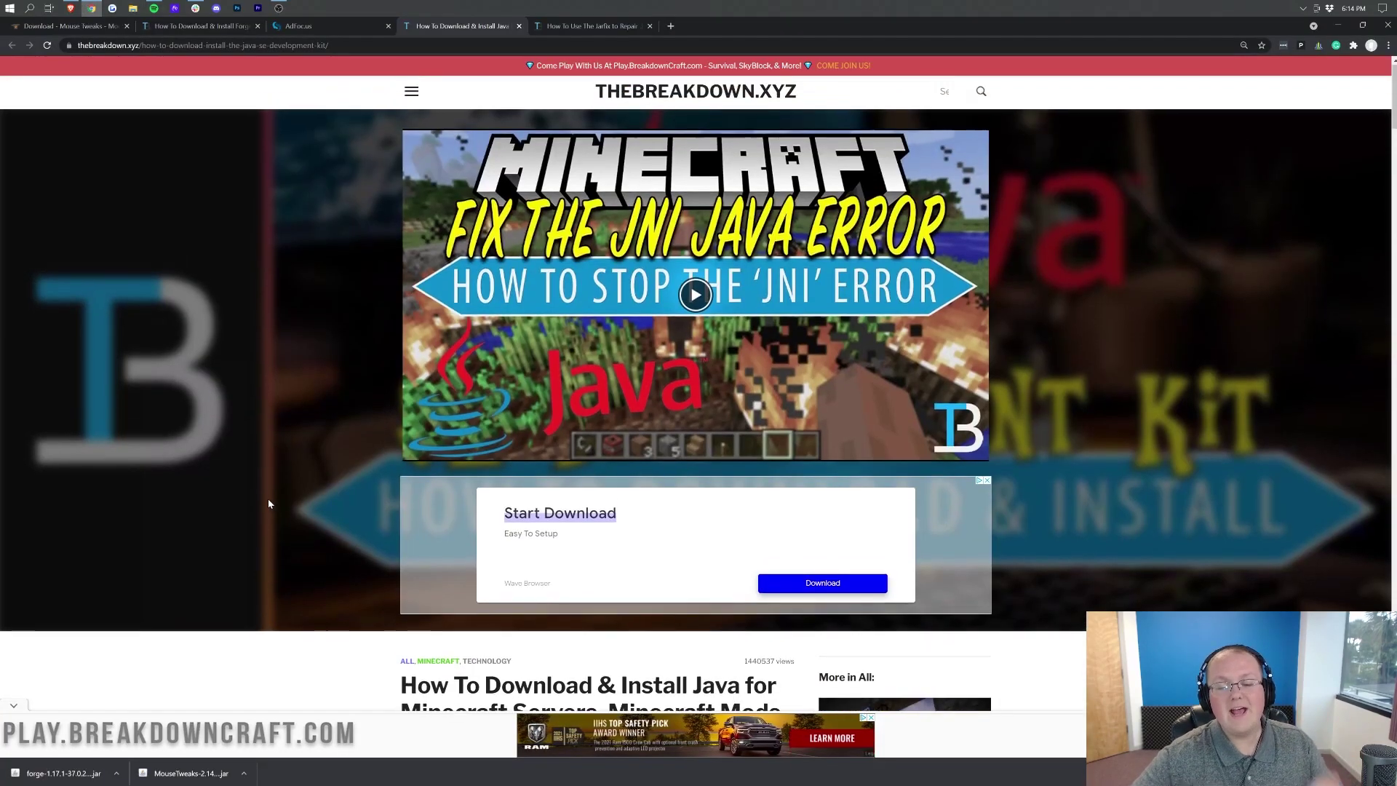
# Look over the guide on downloading and installing Java for Minecraft mods, including its title and Java download link
pyautogui.scroll(-4, 268, 503)
pyautogui.moveTo(603, 387); pyautogui.dragTo(781, 386)
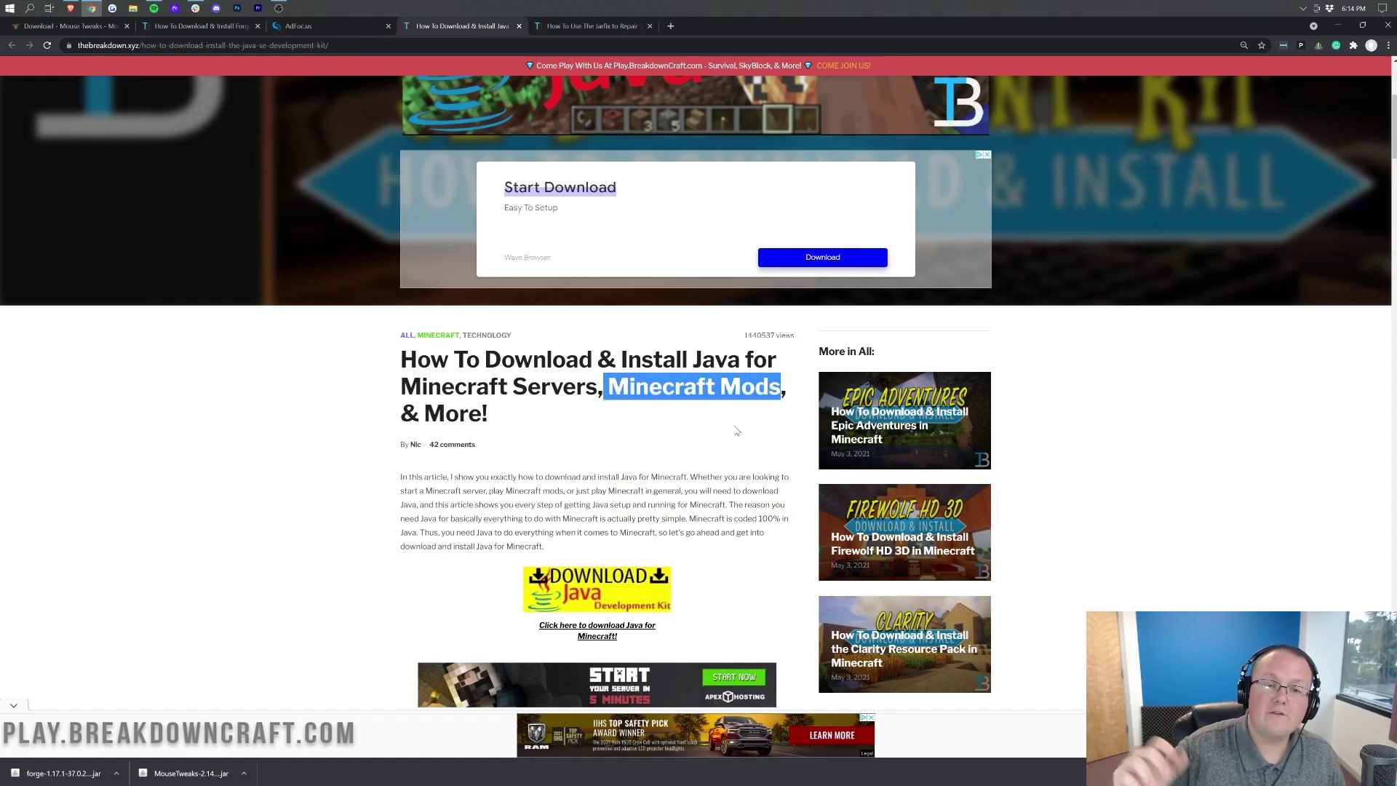
pyautogui.scroll(1, 536, 430)
pyautogui.scroll(2, 757, 514)
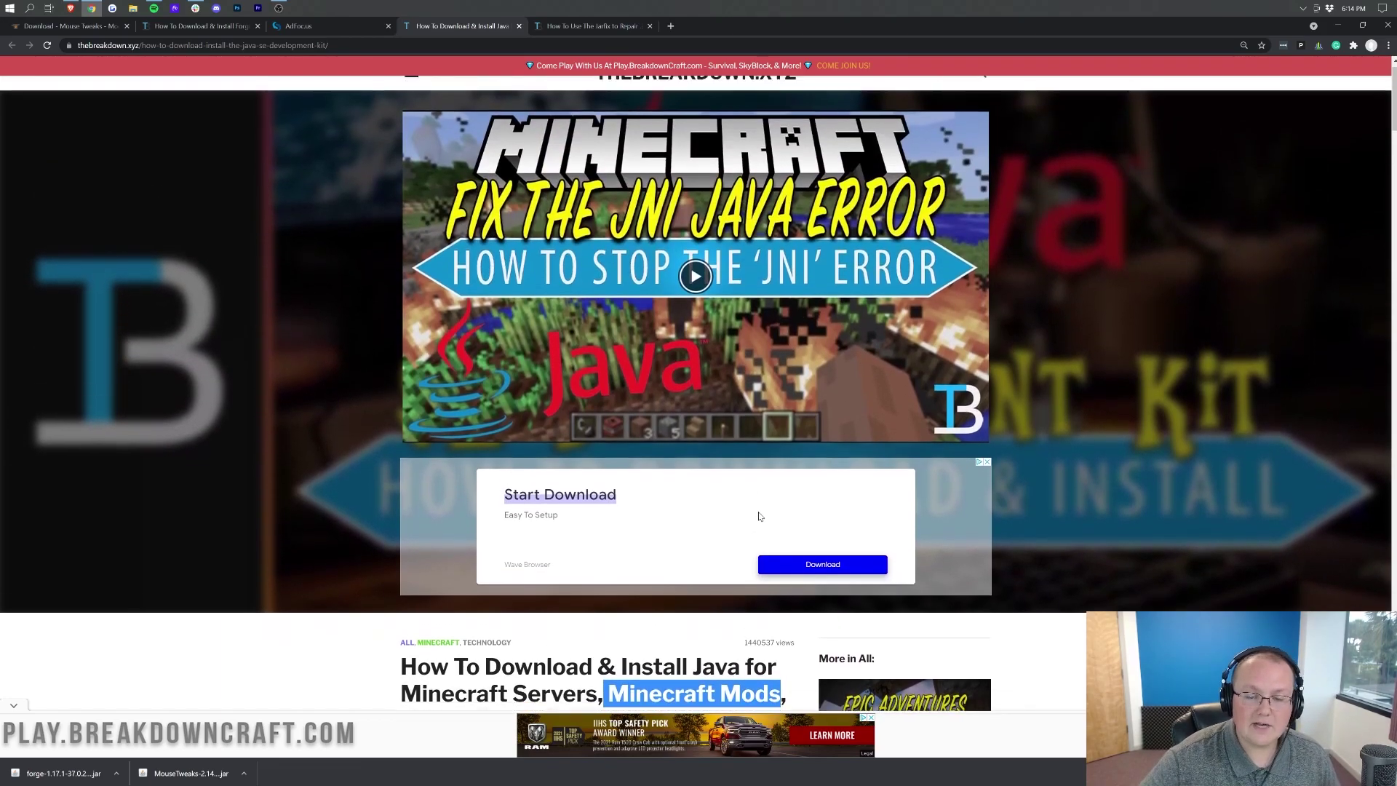
pyautogui.scroll(-4, 756, 516)
pyautogui.scroll(4, 744, 497)
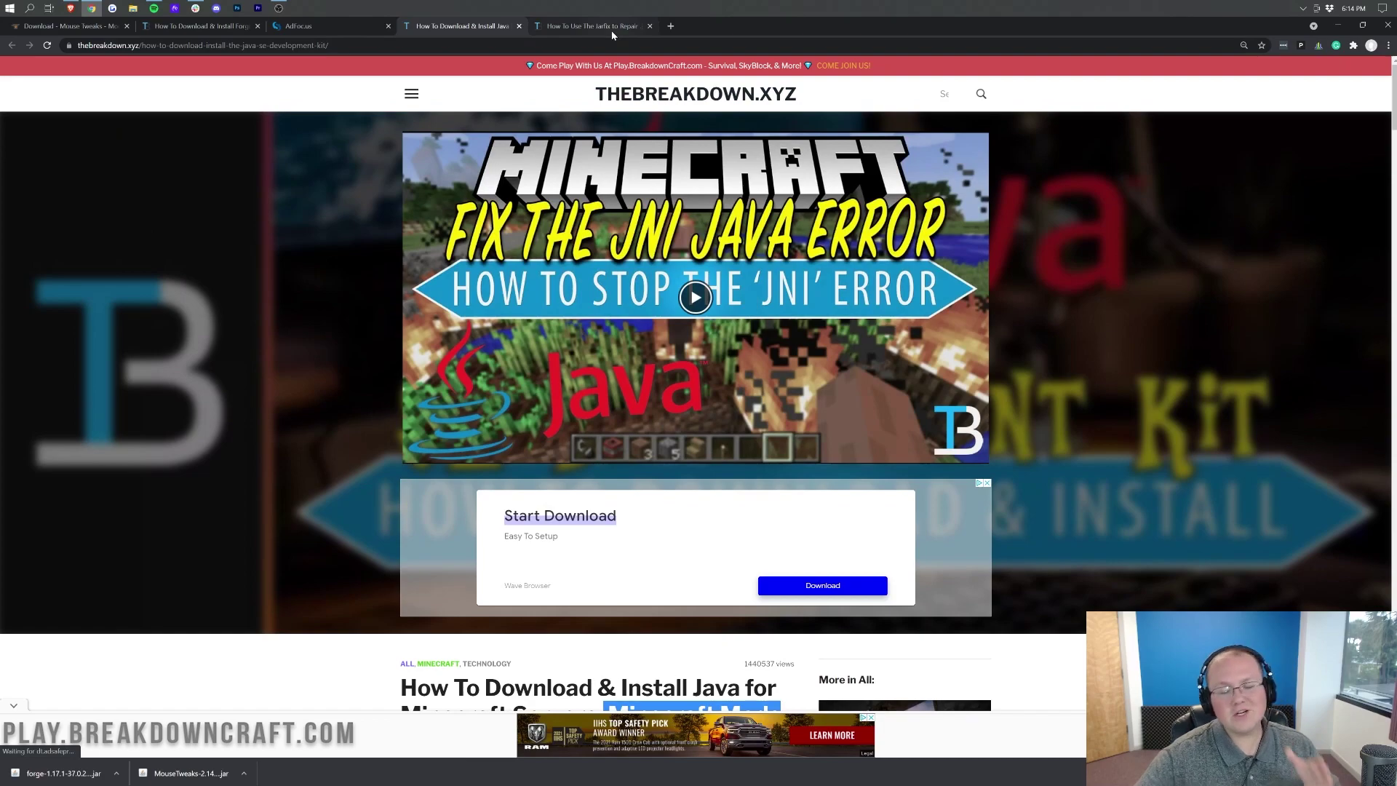
# View the guide on repairing jar files with Jarfix and return to the desktop
pyautogui.click(612, 33)
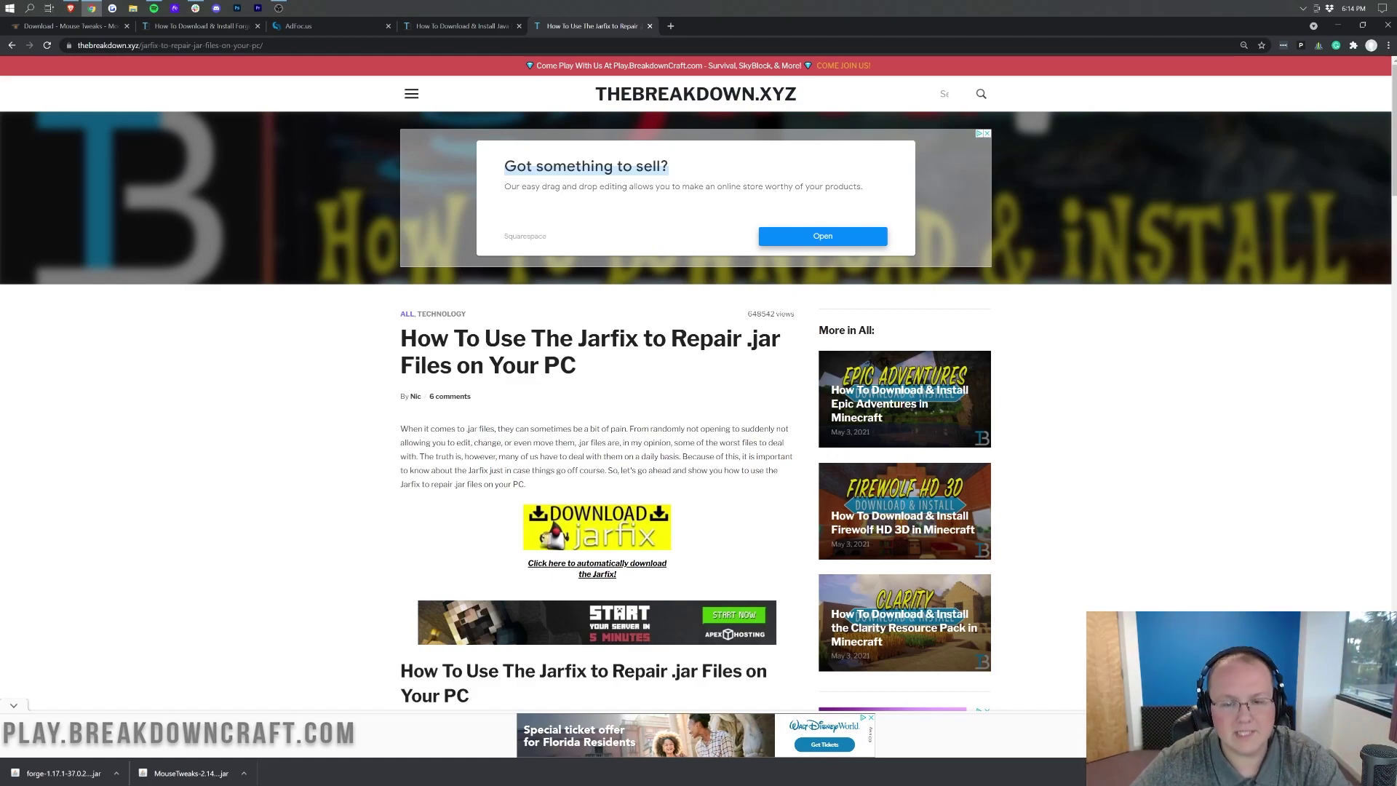
pyautogui.click(1338, 26)
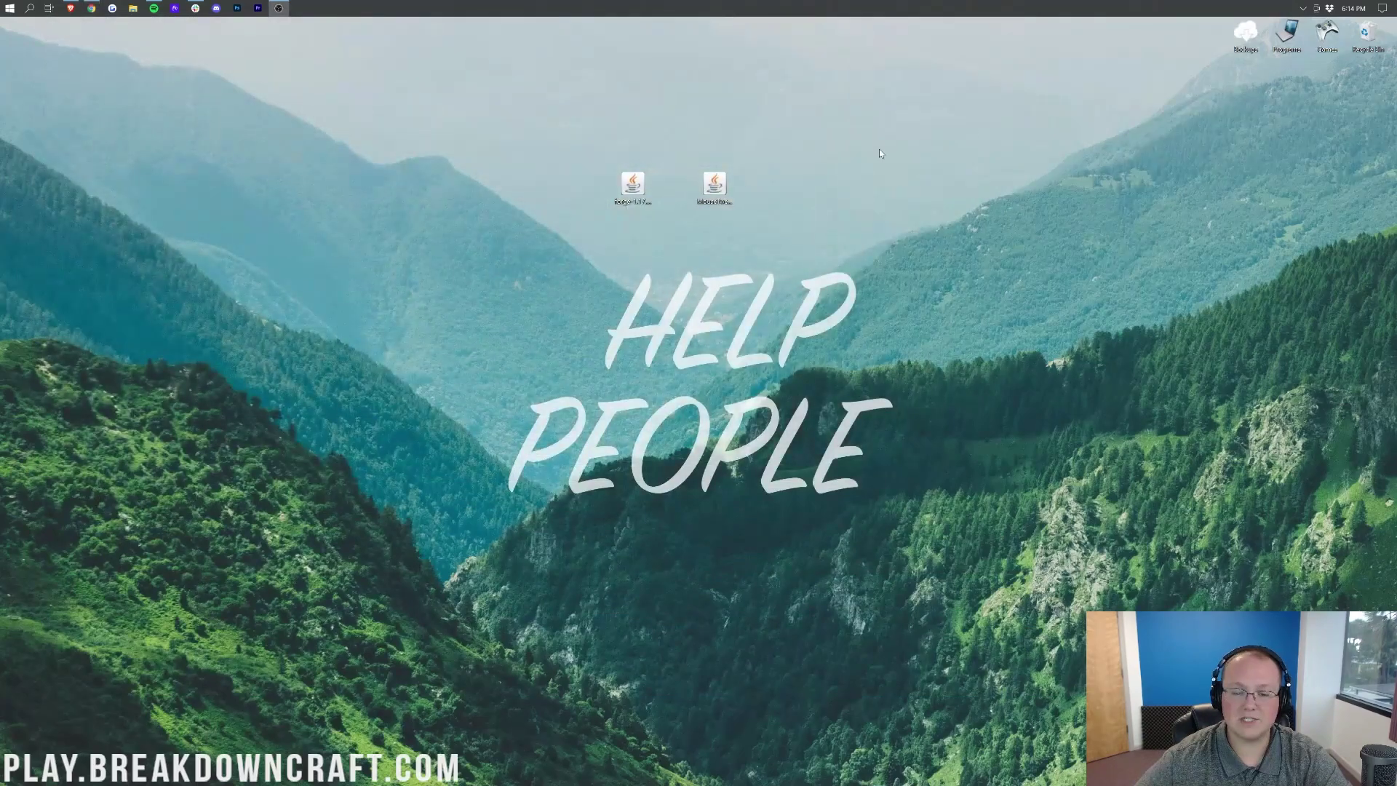
# Run the Forge installer jar from the desktop and install the 1.17.1-forge-37.0.27 client into the .minecraft folder
pyautogui.rightClick(617, 190)
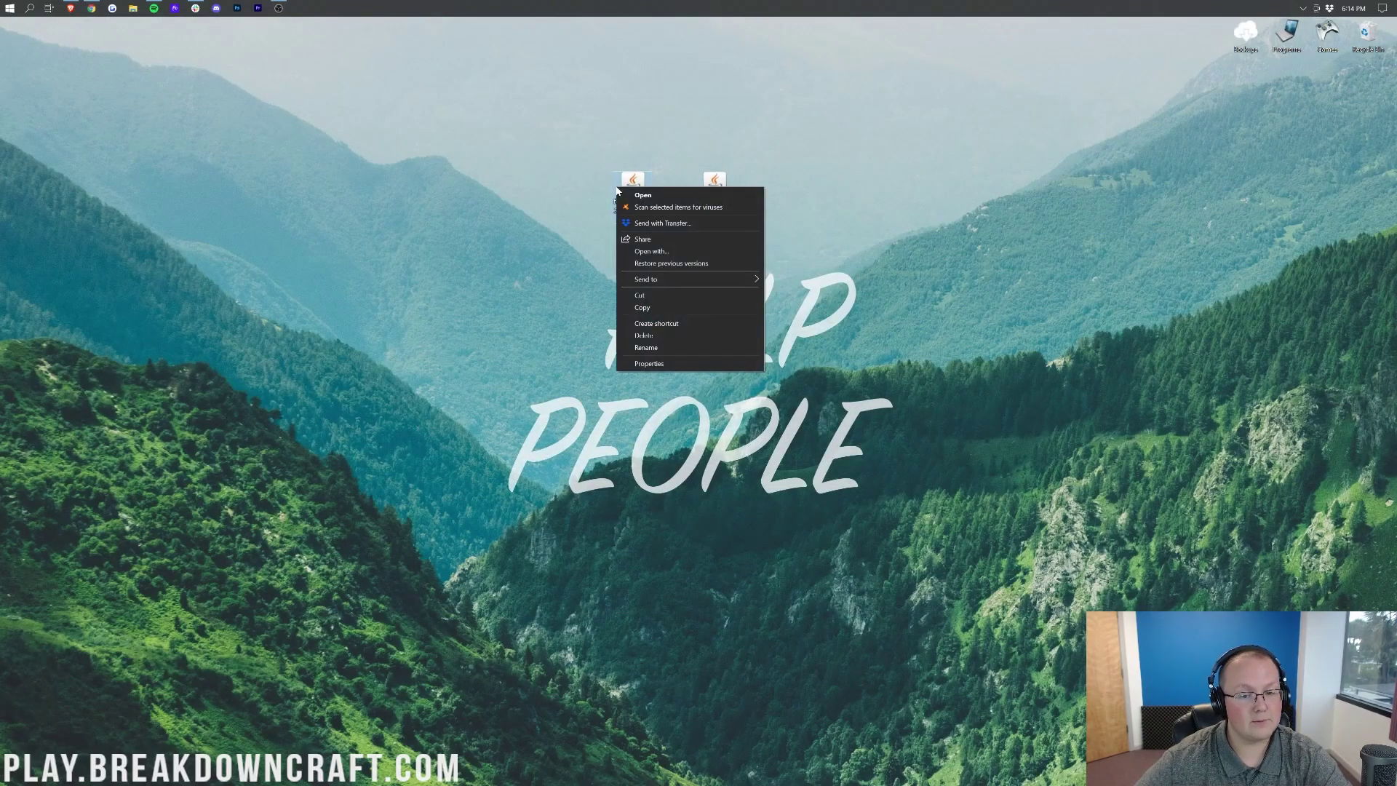
pyautogui.click(654, 259)
pyautogui.click(736, 394)
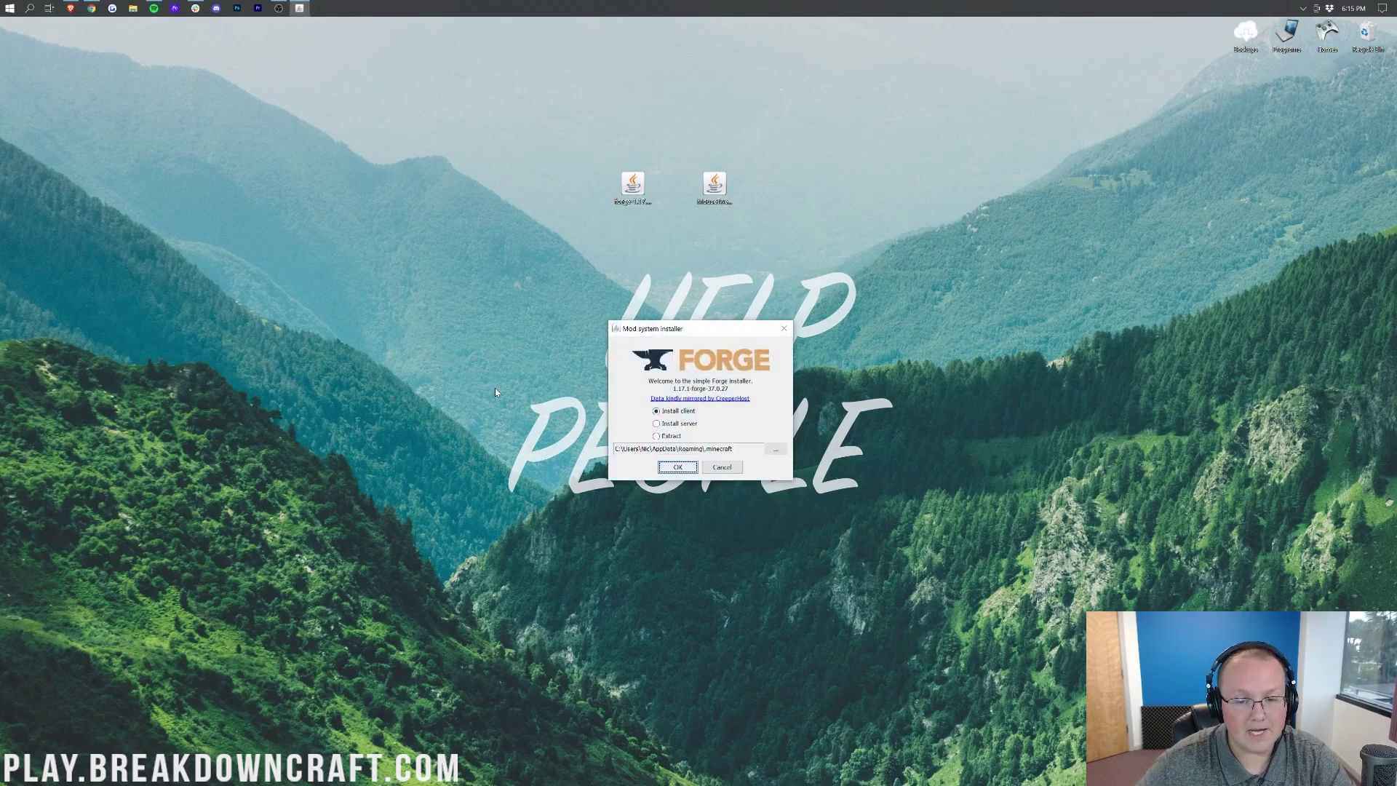
pyautogui.click(673, 413)
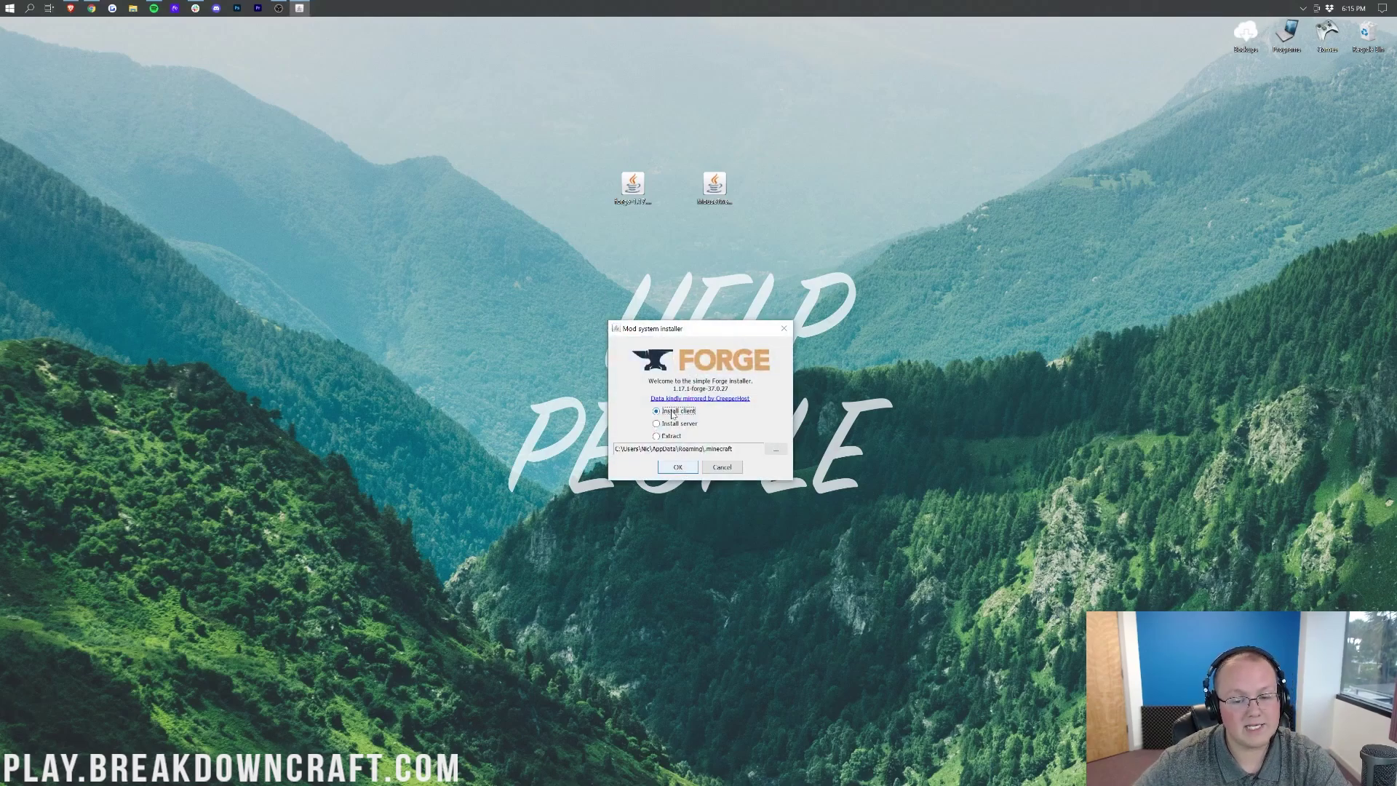
pyautogui.click(673, 470)
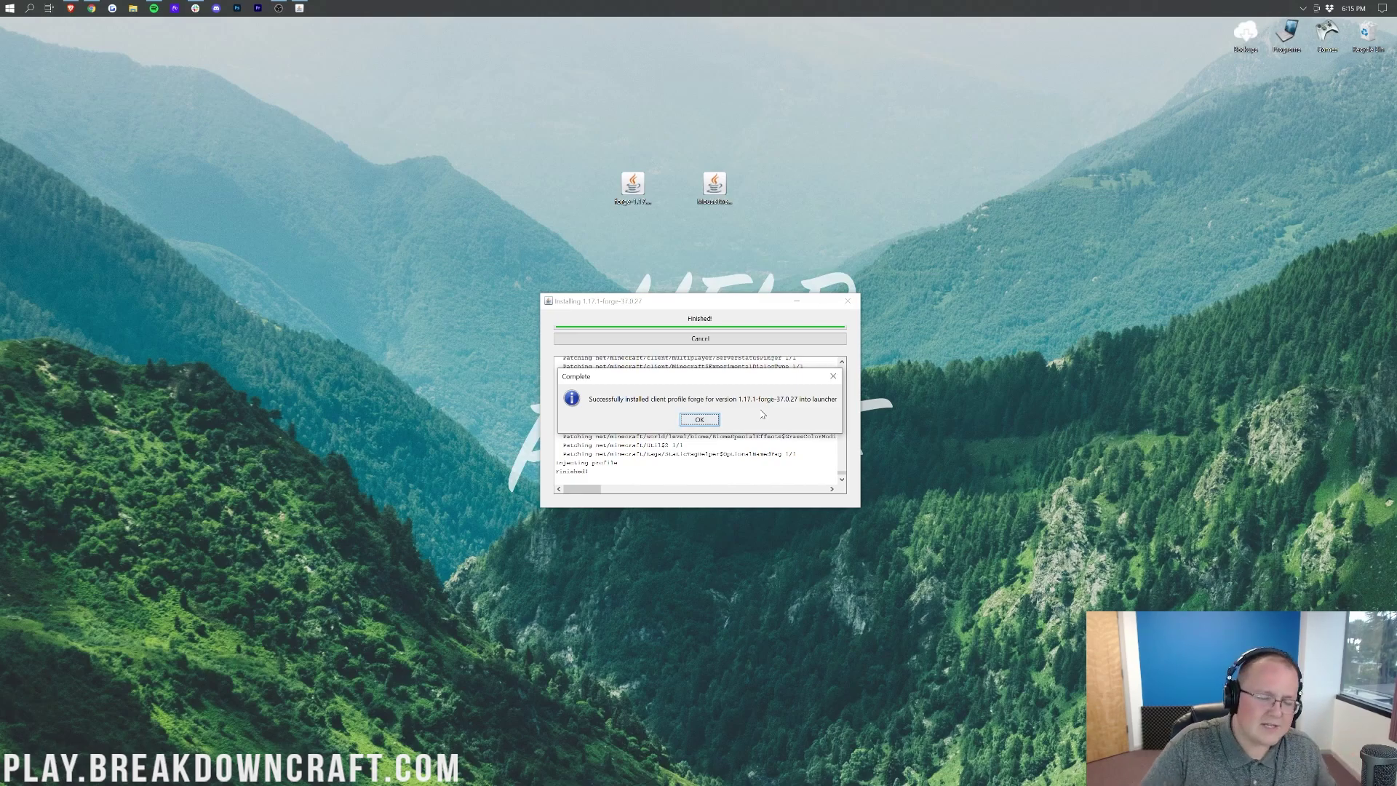
pyautogui.click(699, 422)
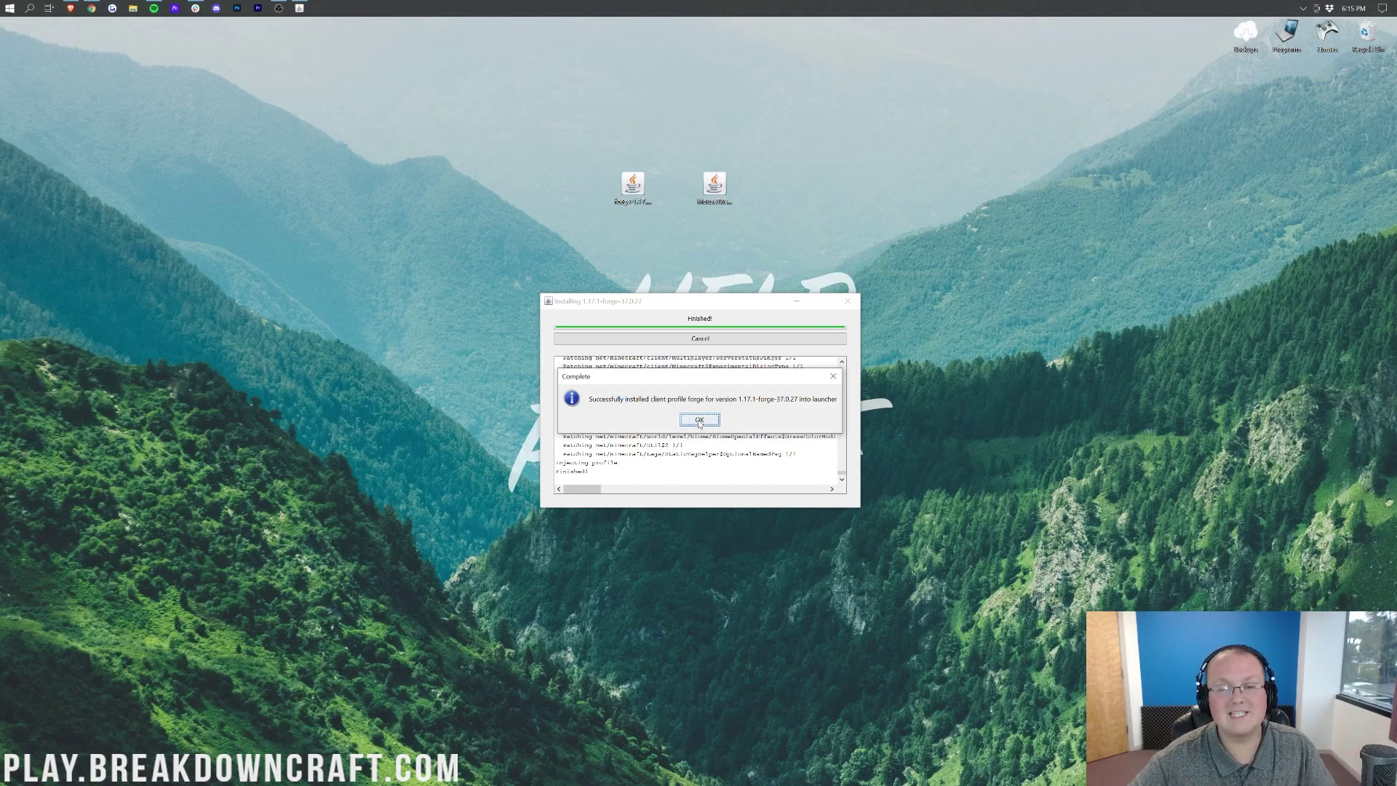
# Find the Minecraft Launcher through Windows search and open it
pyautogui.click(712, 191)
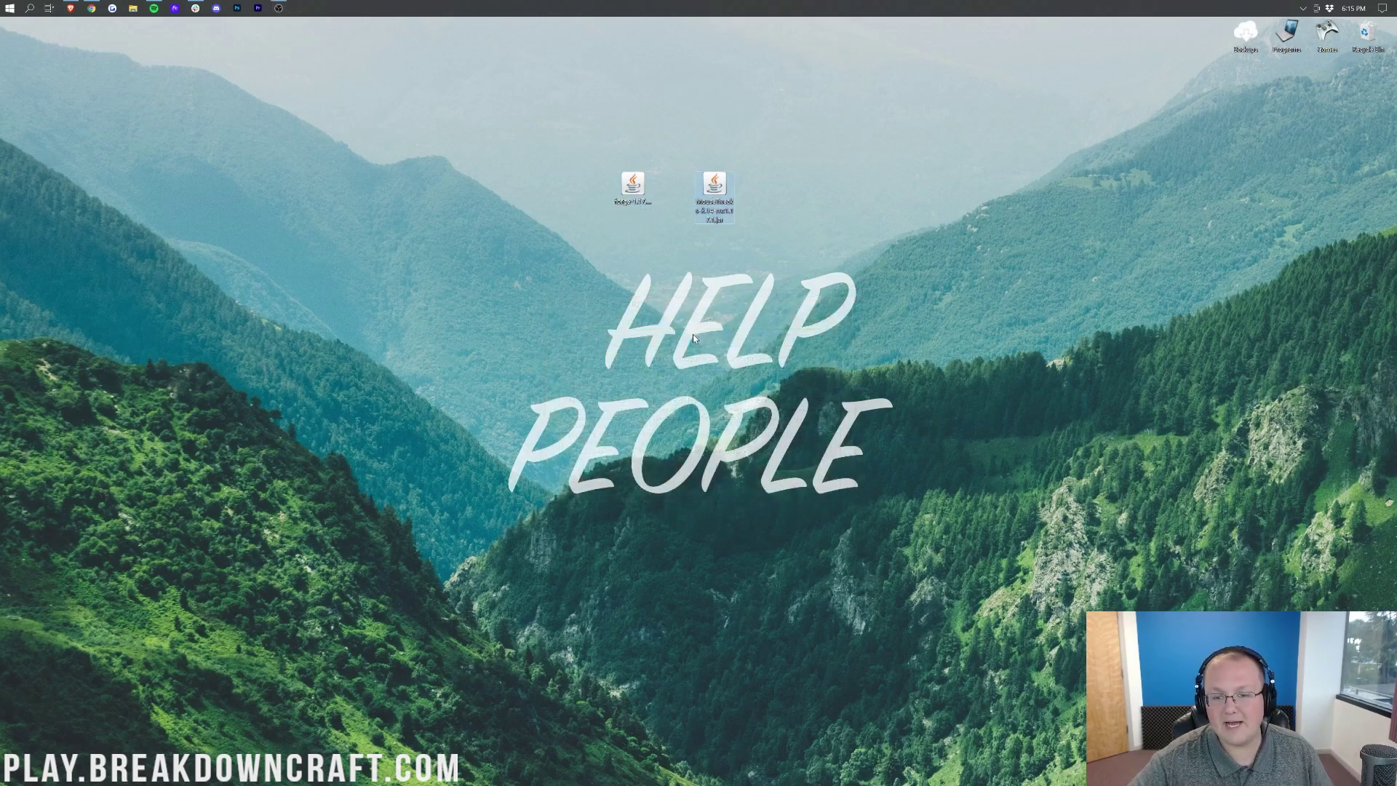
pyautogui.click(8, 7)
pyautogui.write('%appdata%')
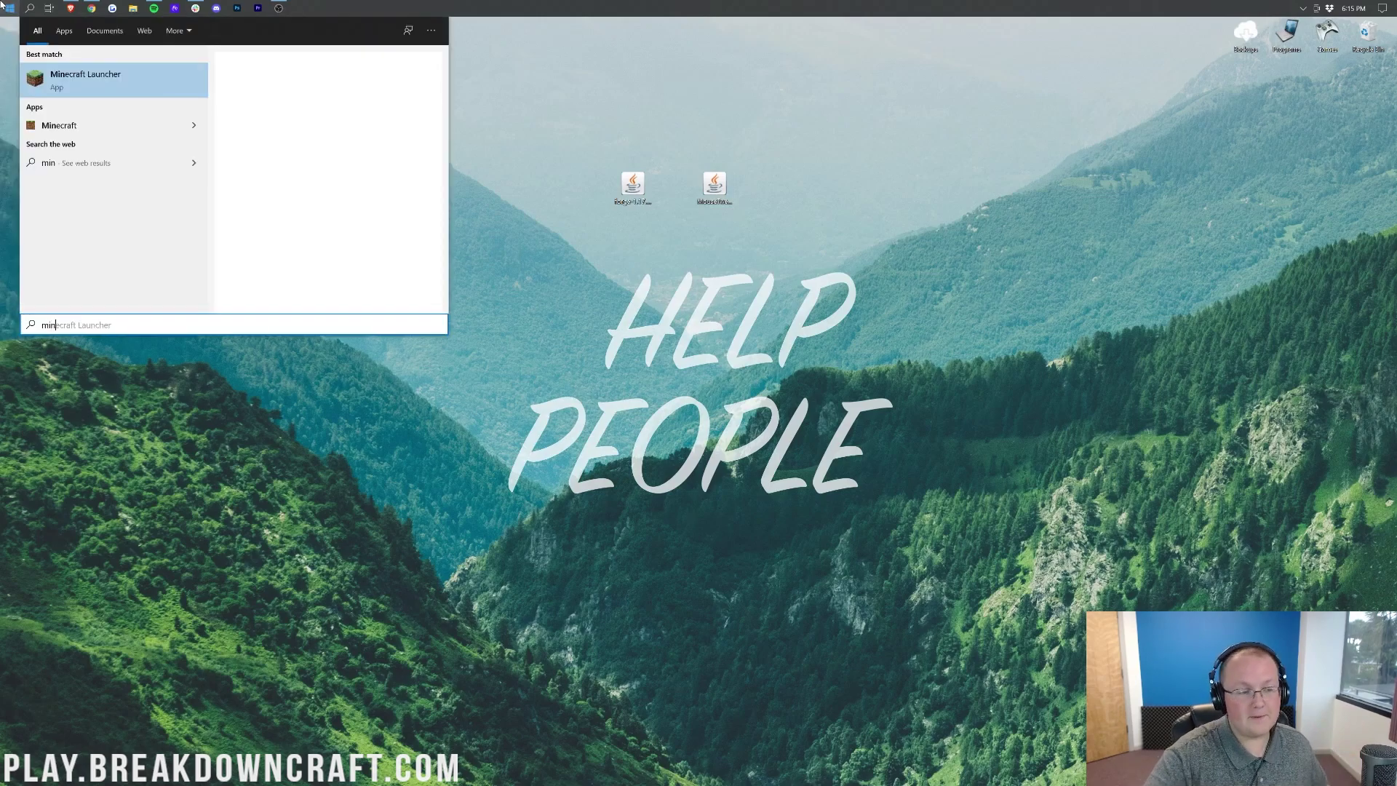
pyautogui.press('Return')
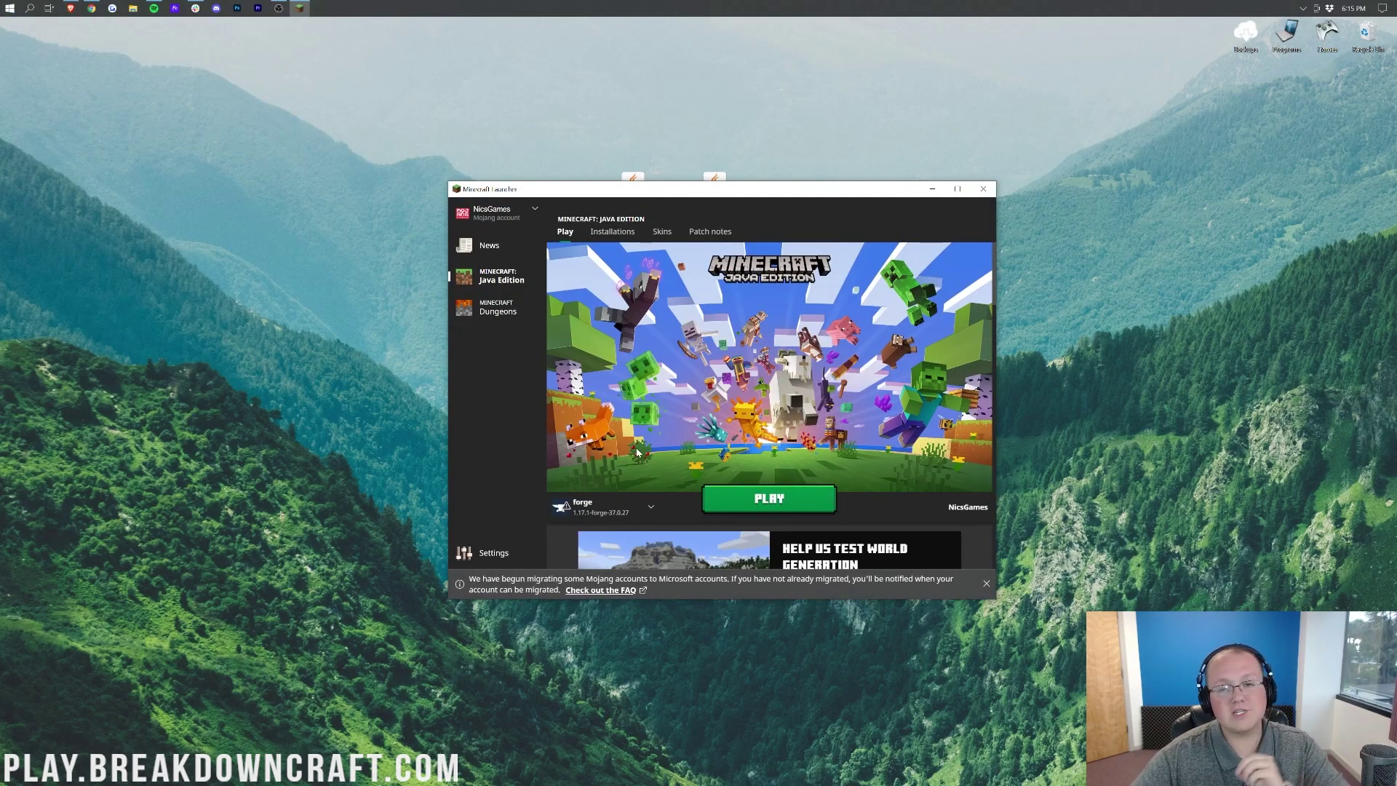
pyautogui.click(596, 507)
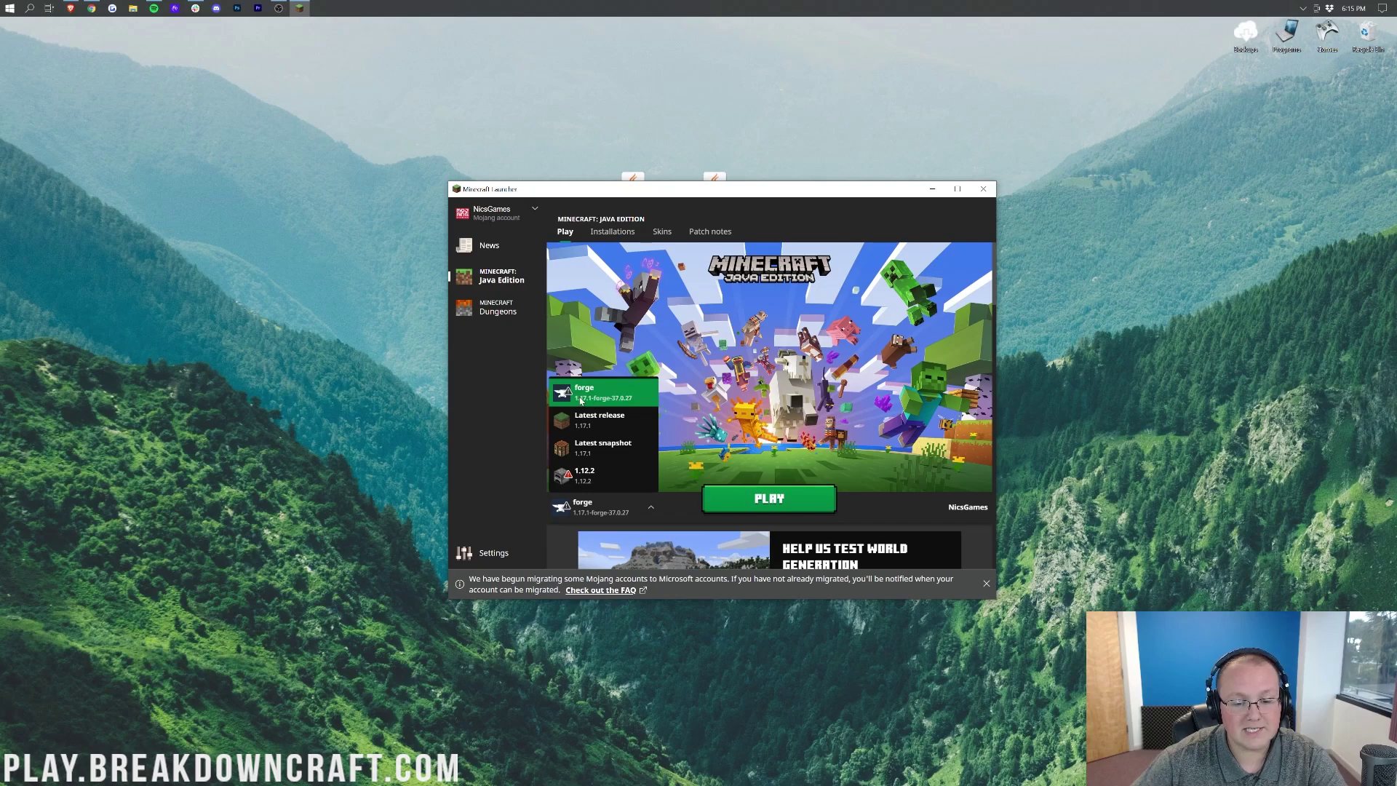
pyautogui.click(592, 400)
pyautogui.click(753, 498)
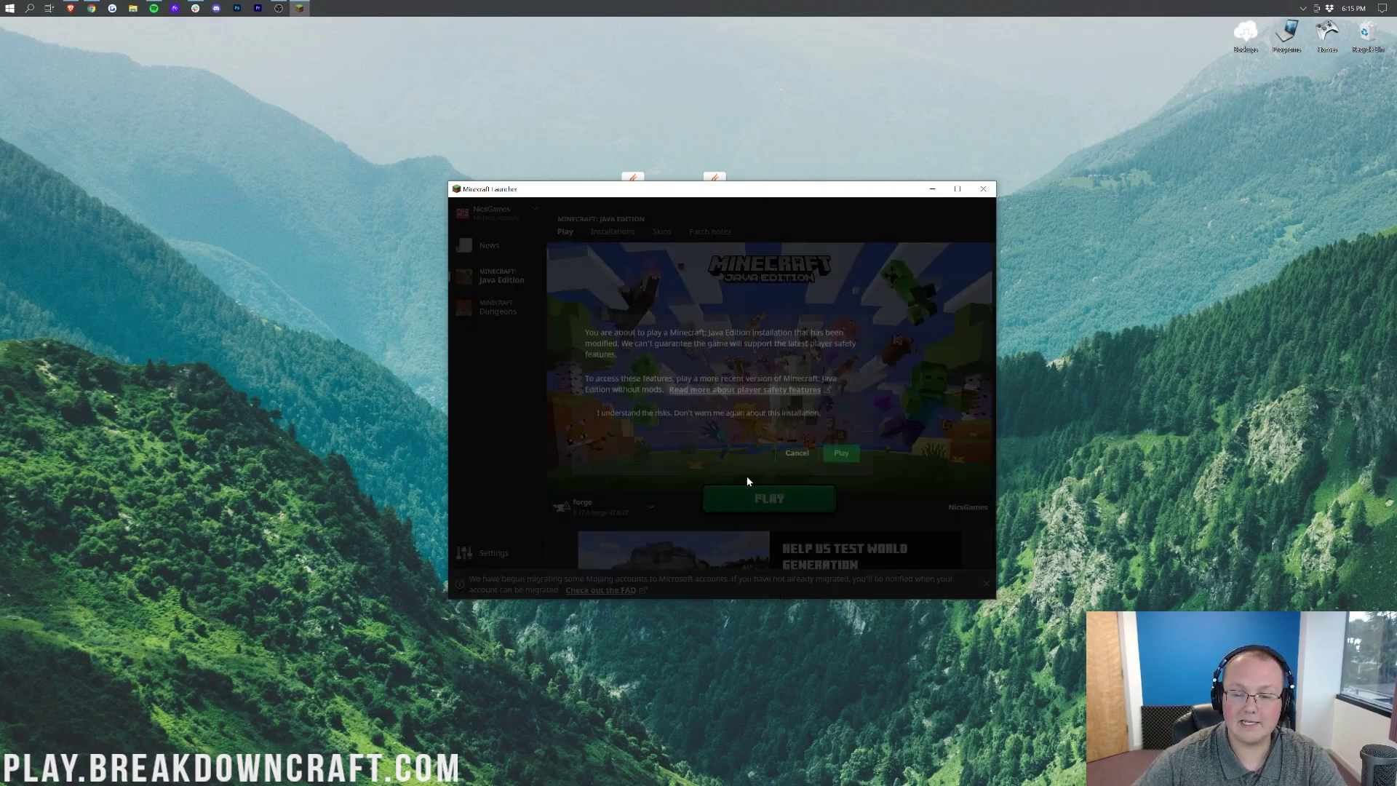
pyautogui.click(798, 457)
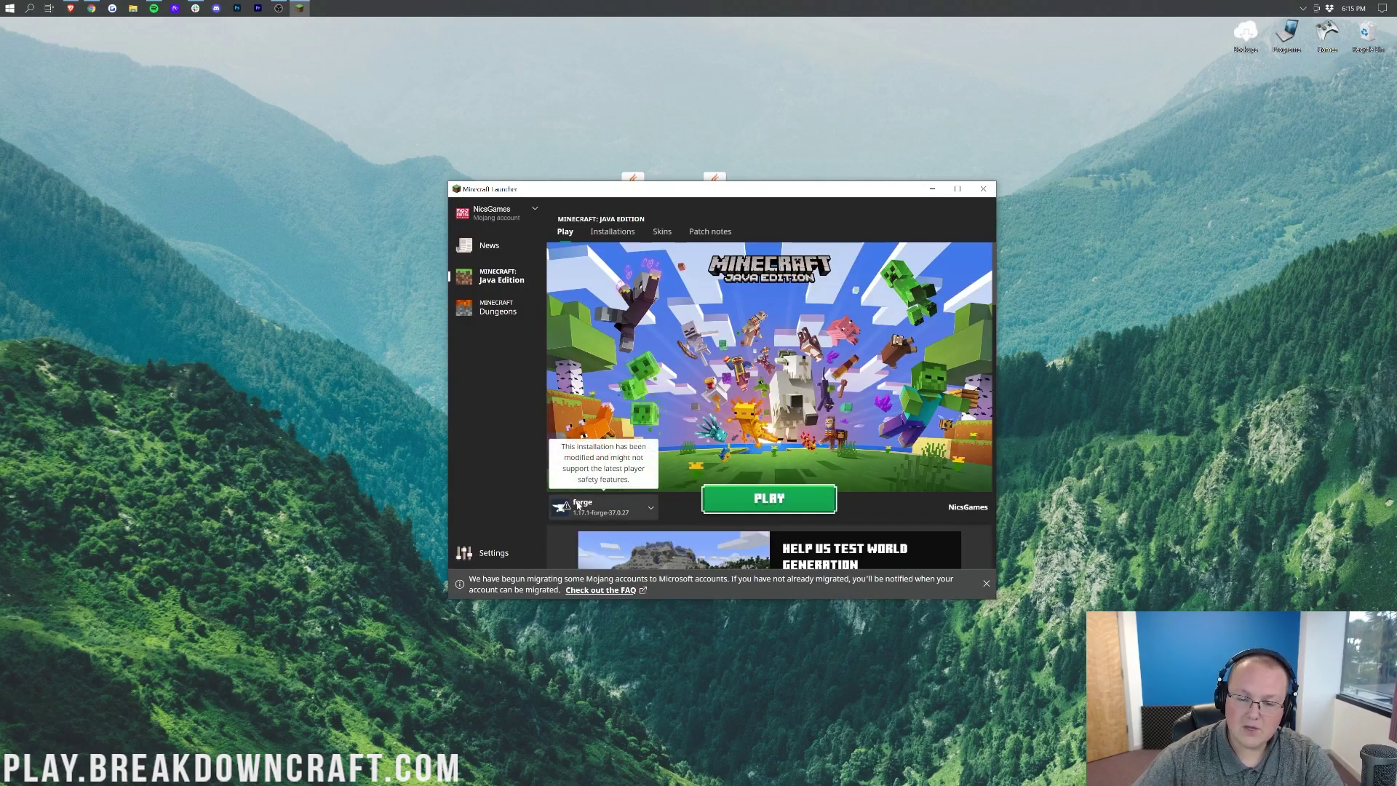
# Show the Java Edition installations list with modded versions included
pyautogui.click(603, 231)
pyautogui.click(952, 267)
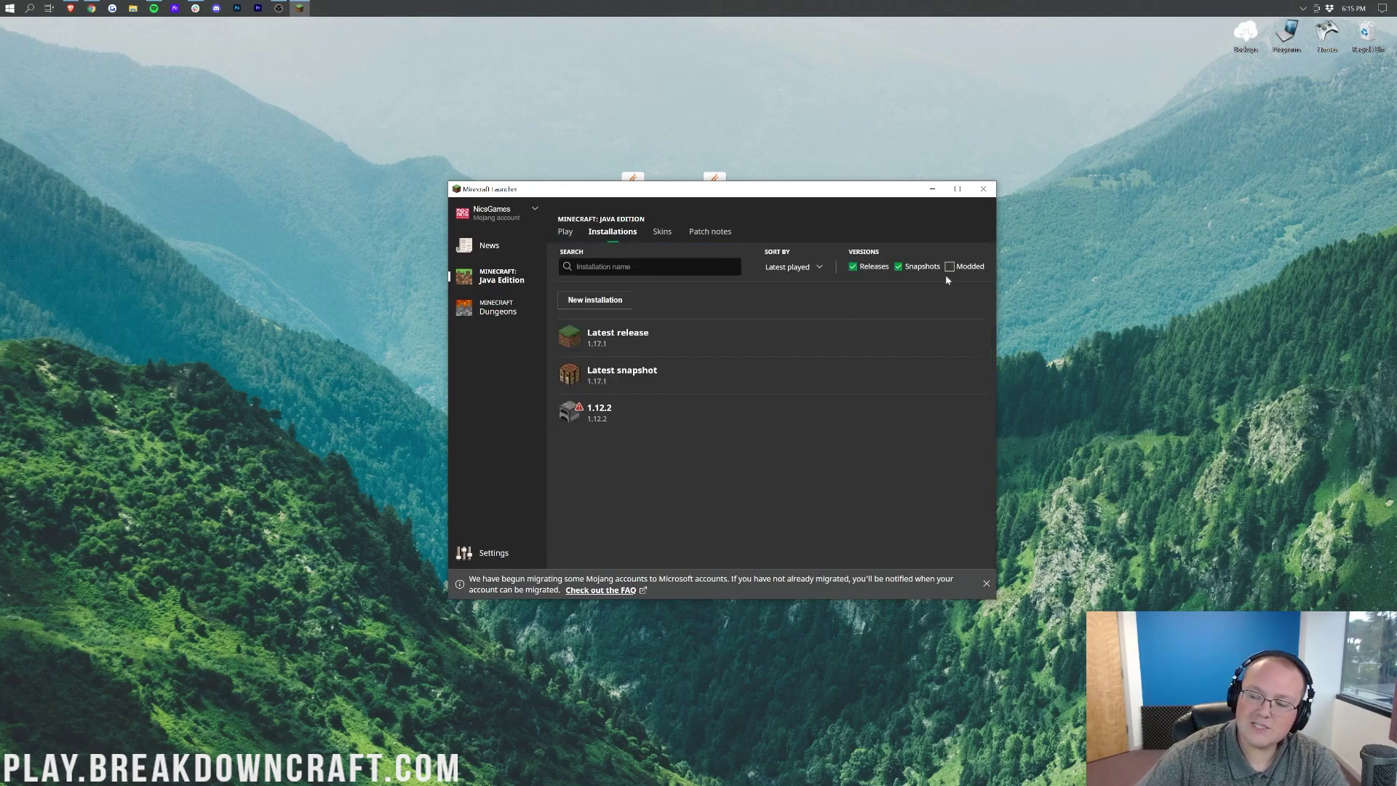
pyautogui.click(950, 267)
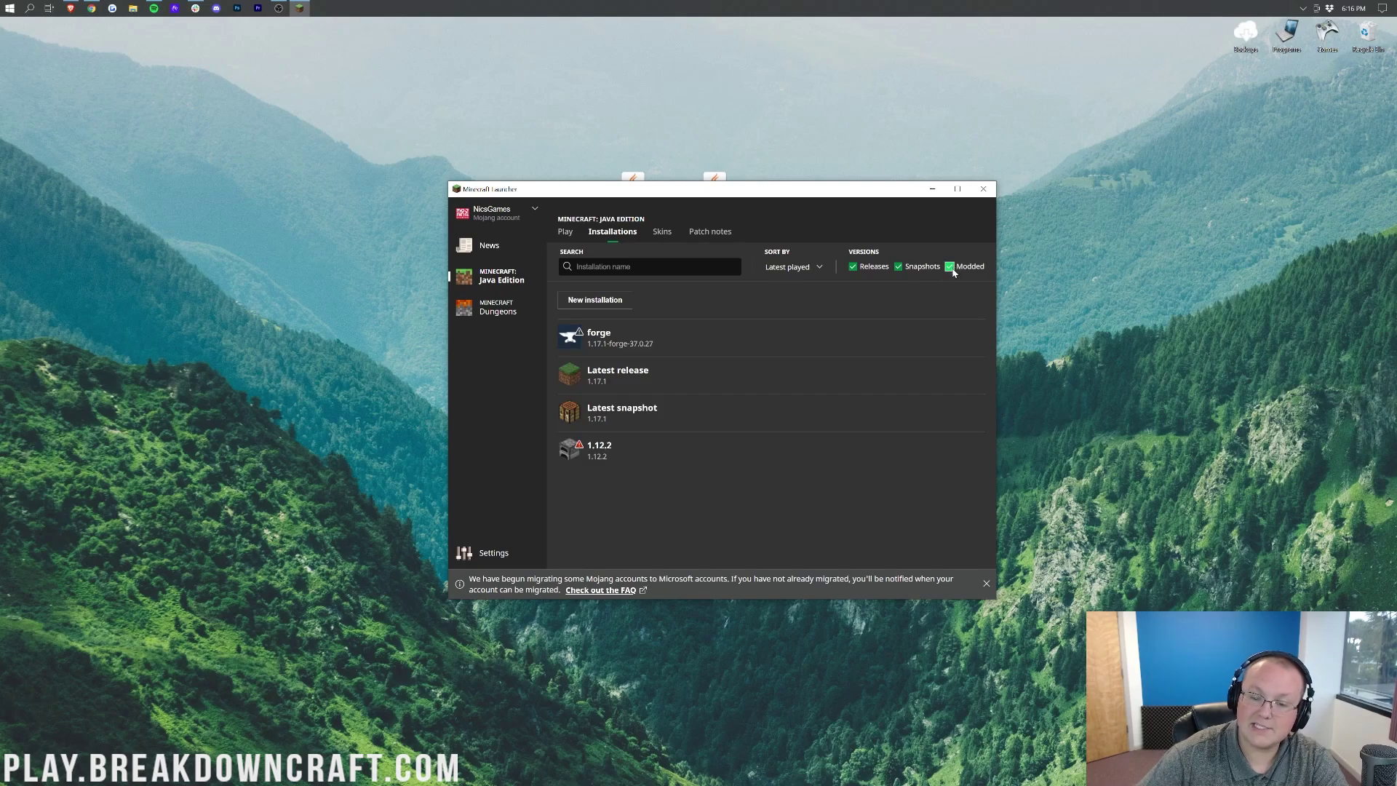
pyautogui.moveTo(680, 345)
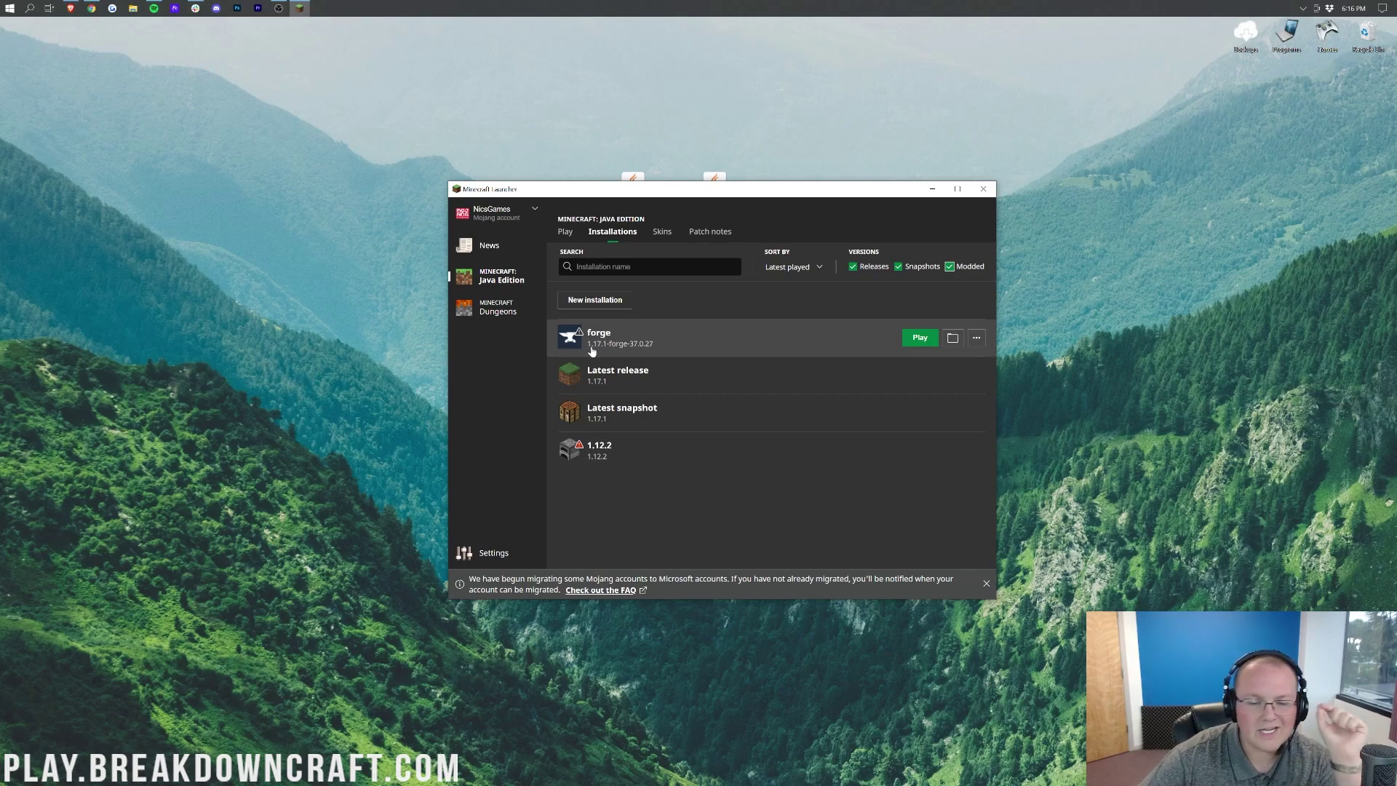
# Start a new installation and name it Play.BreakdownCraft.com
pyautogui.click(595, 300)
pyautogui.click(619, 305)
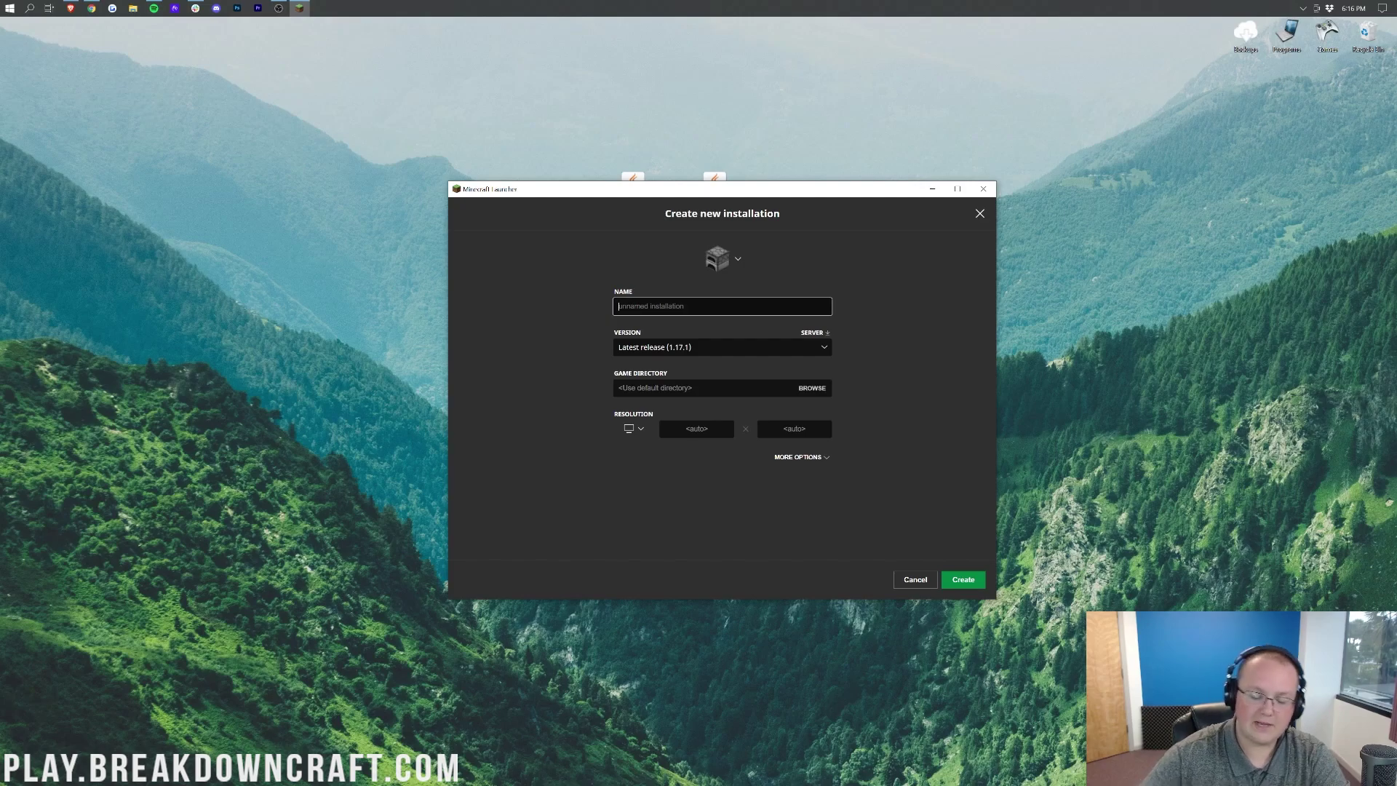
pyautogui.write('Play.Breakdo')
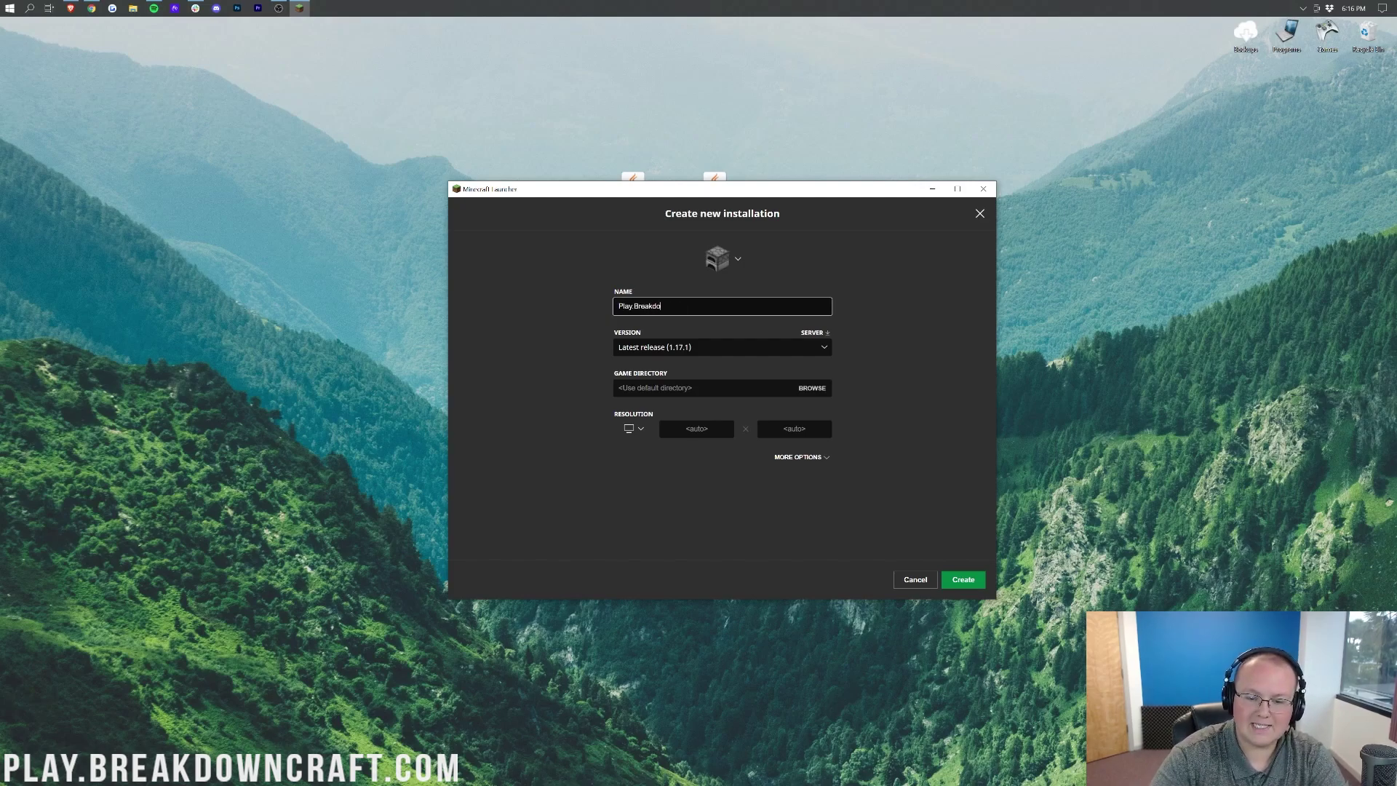
pyautogui.write('wnCraft.com')
pyautogui.hotkey('ctrl', 'a')
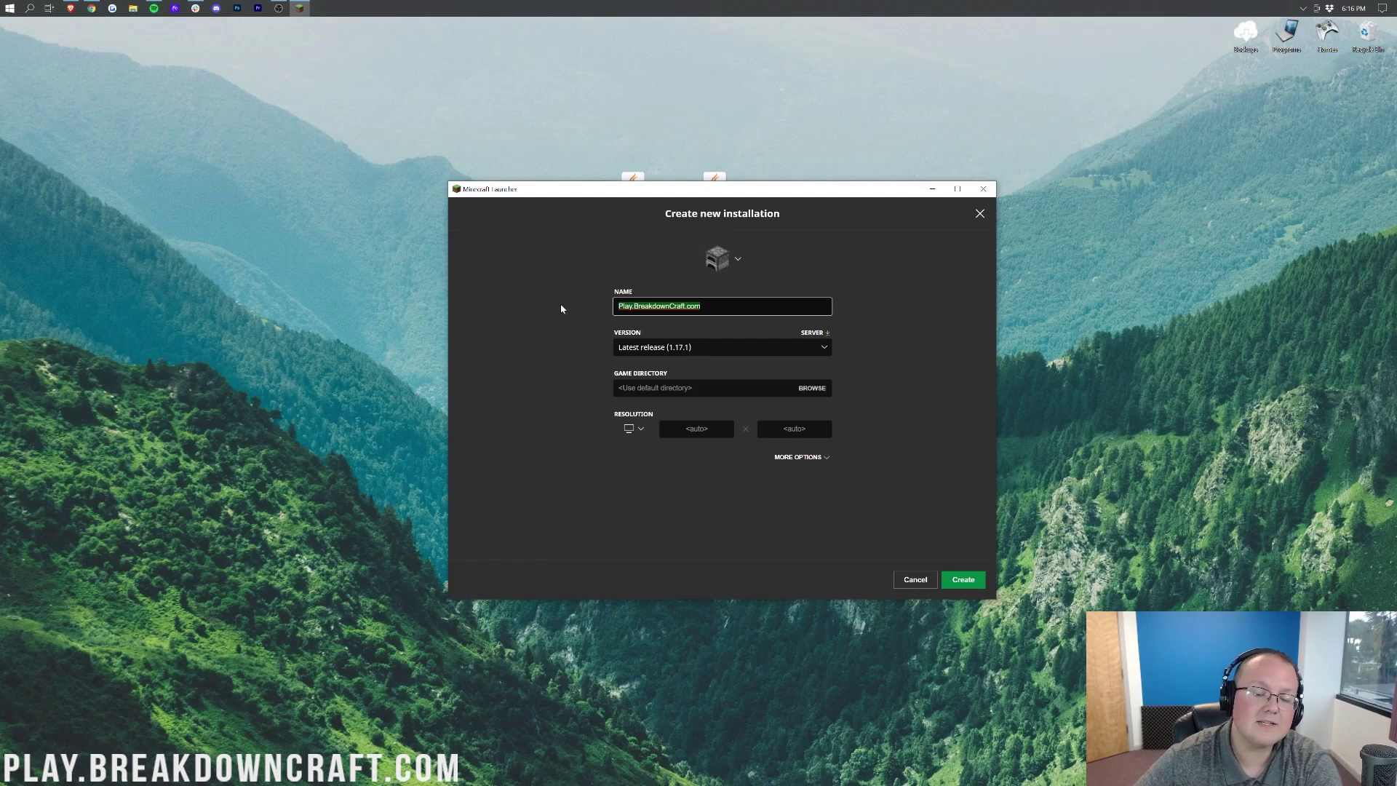
# Set the new installation's version to release 1.17.1-forge-37.0.27
pyautogui.click(637, 347)
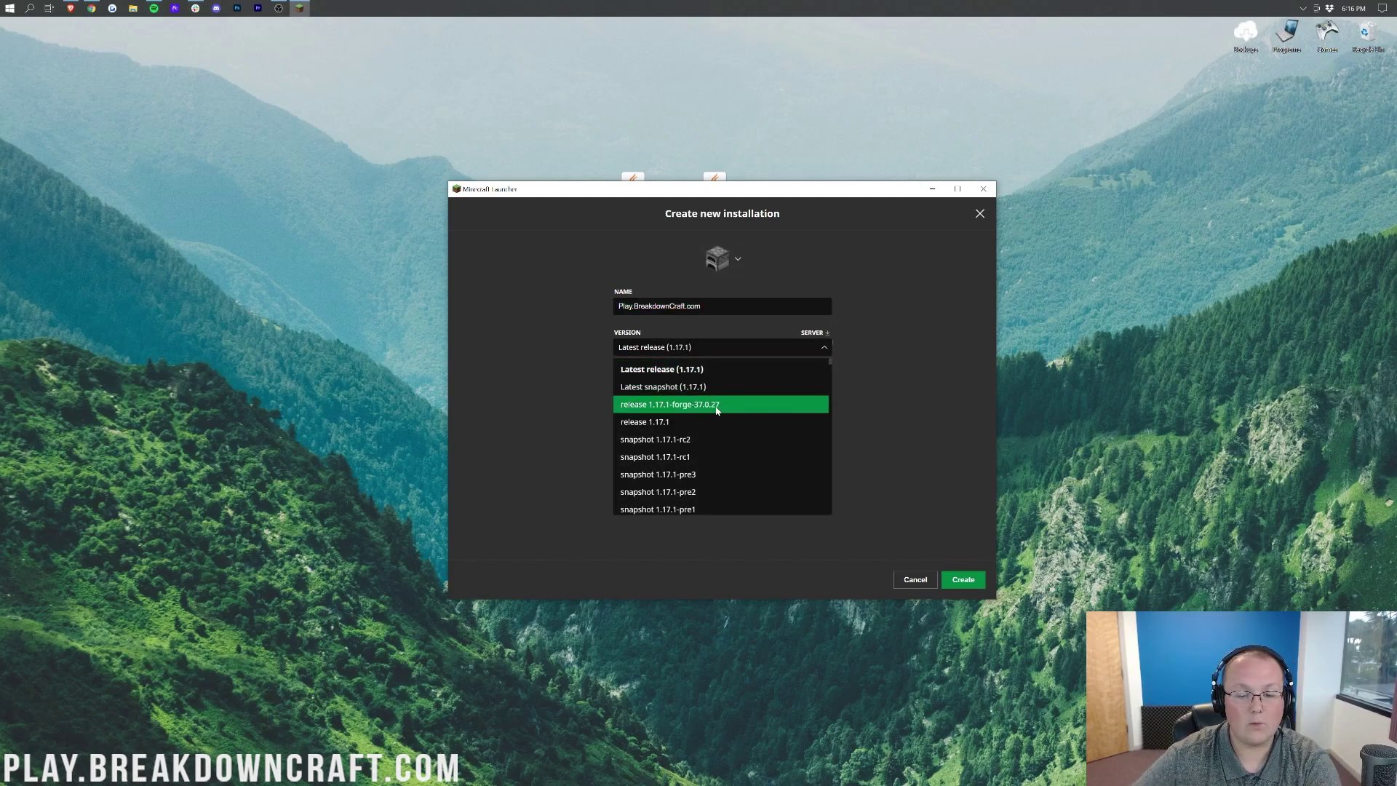
pyautogui.scroll(-3, 717, 411)
pyautogui.scroll(3, 717, 411)
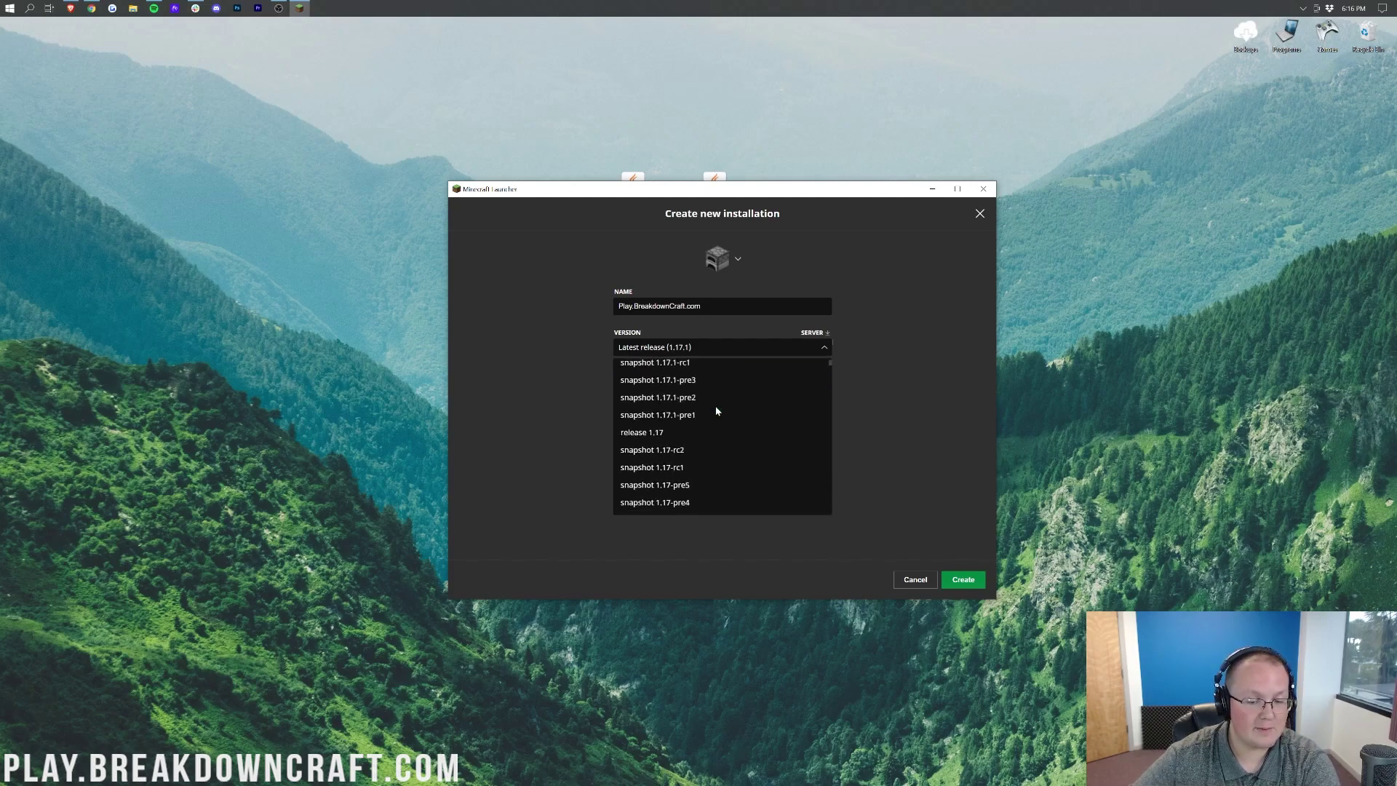
pyautogui.click(717, 404)
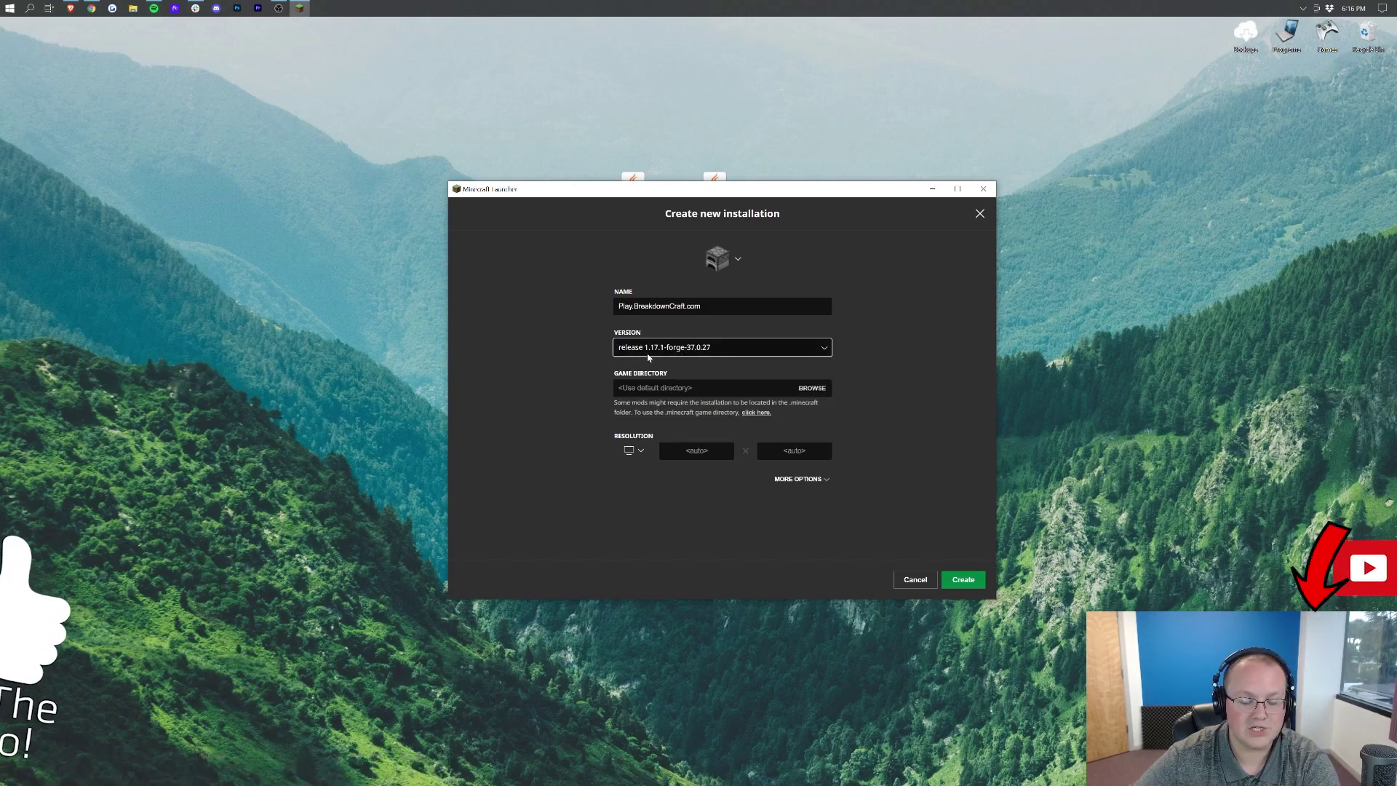
# Set the installation's resolution to 1920x1080 and create it
pyautogui.click(632, 450)
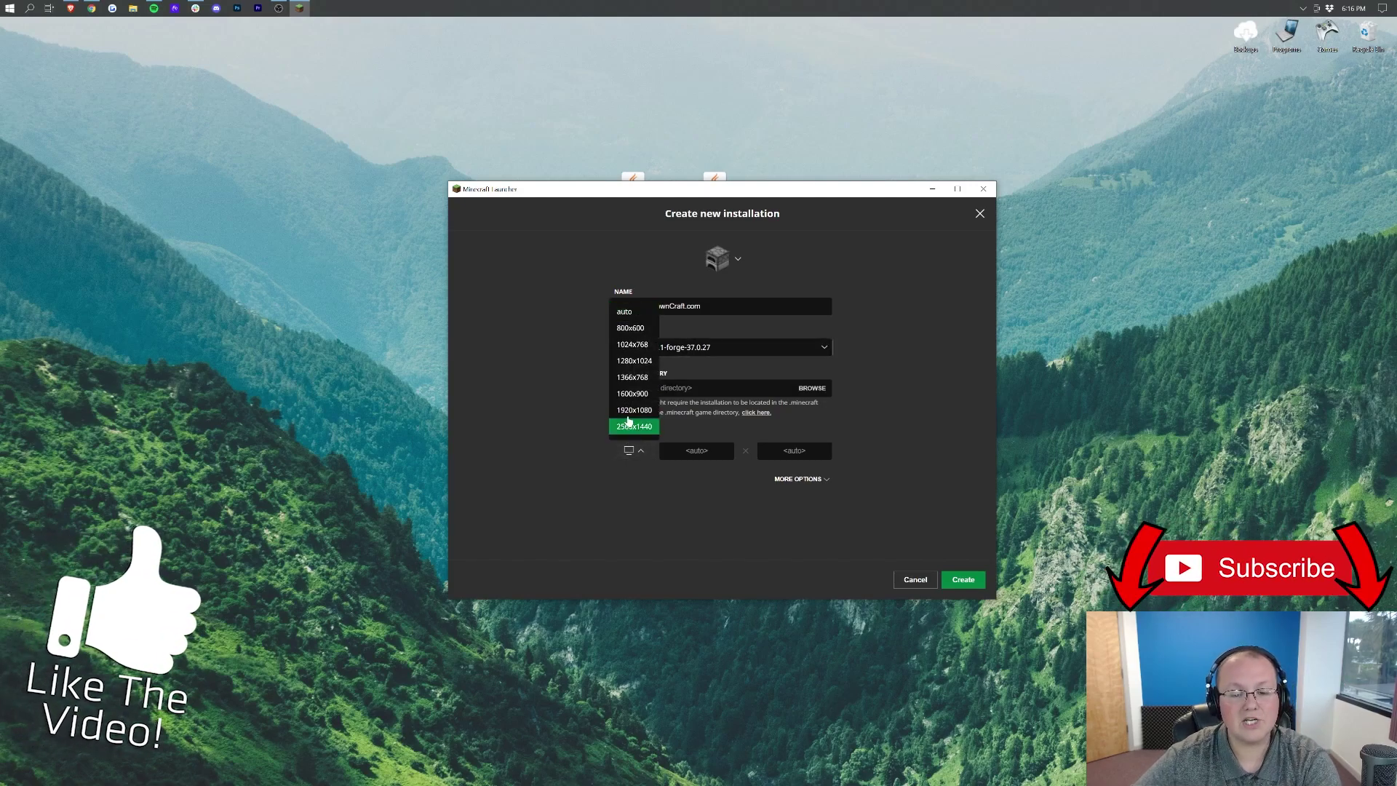
pyautogui.click(633, 422)
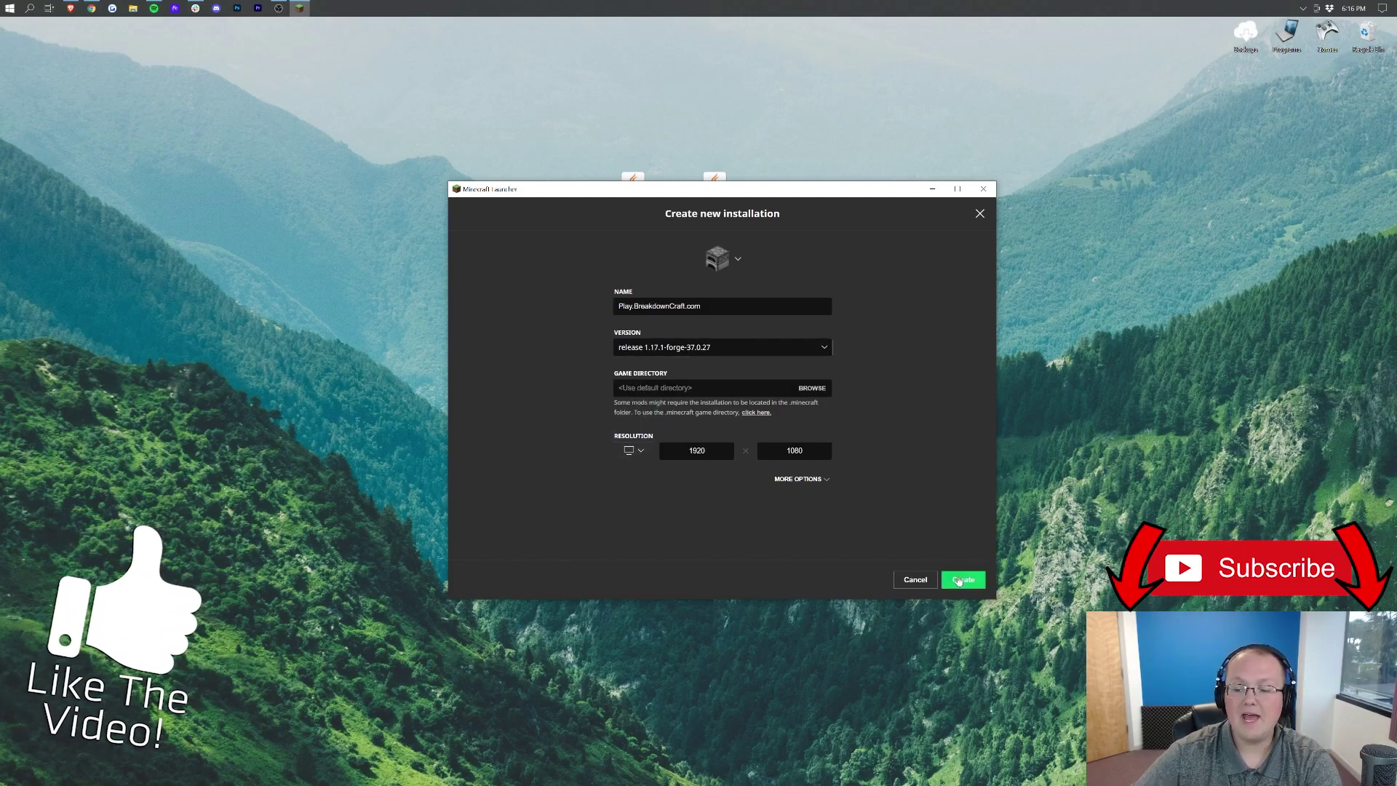
pyautogui.click(966, 579)
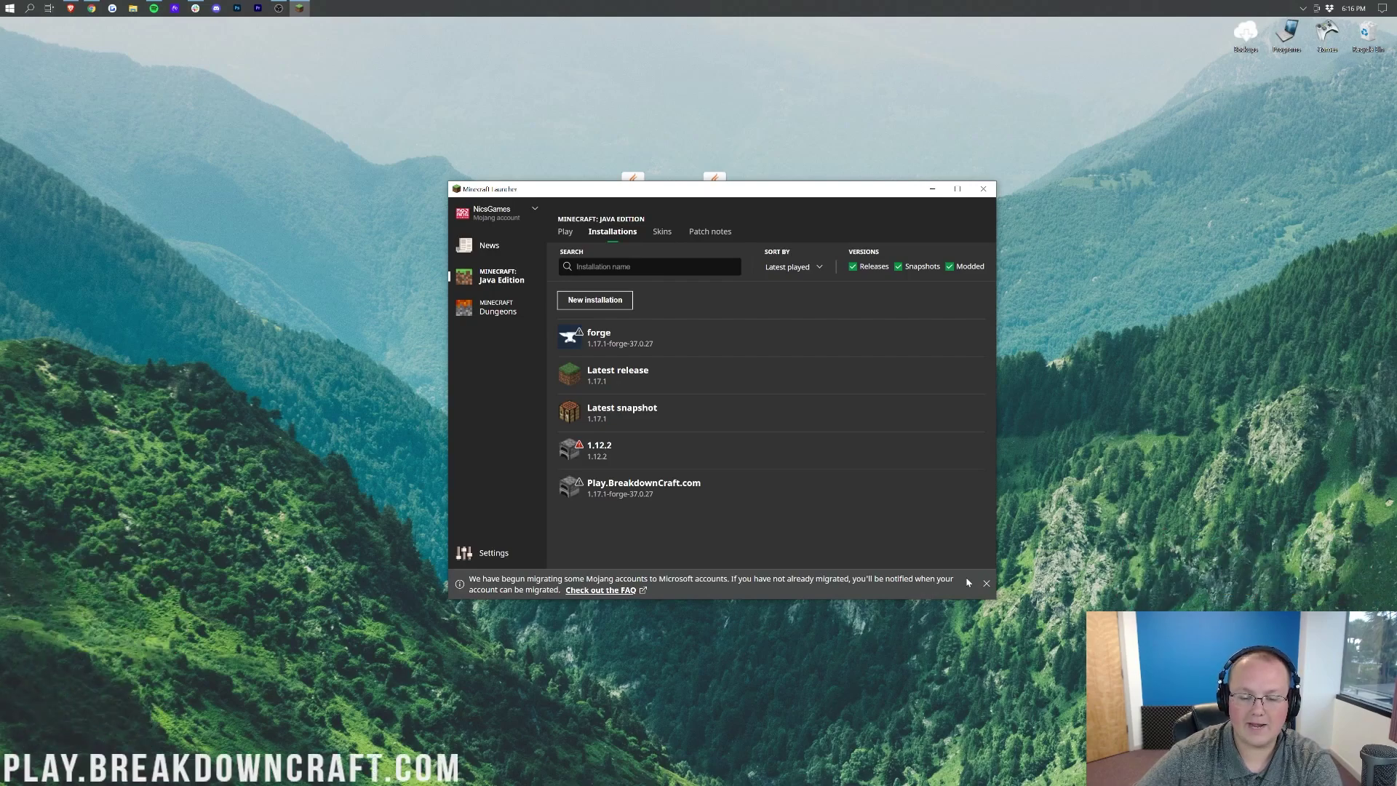
# Launch the Play.BreakdownCraft.com installation, accepting the modified-installation risks and turning off further warnings for it
pyautogui.moveTo(667, 495)
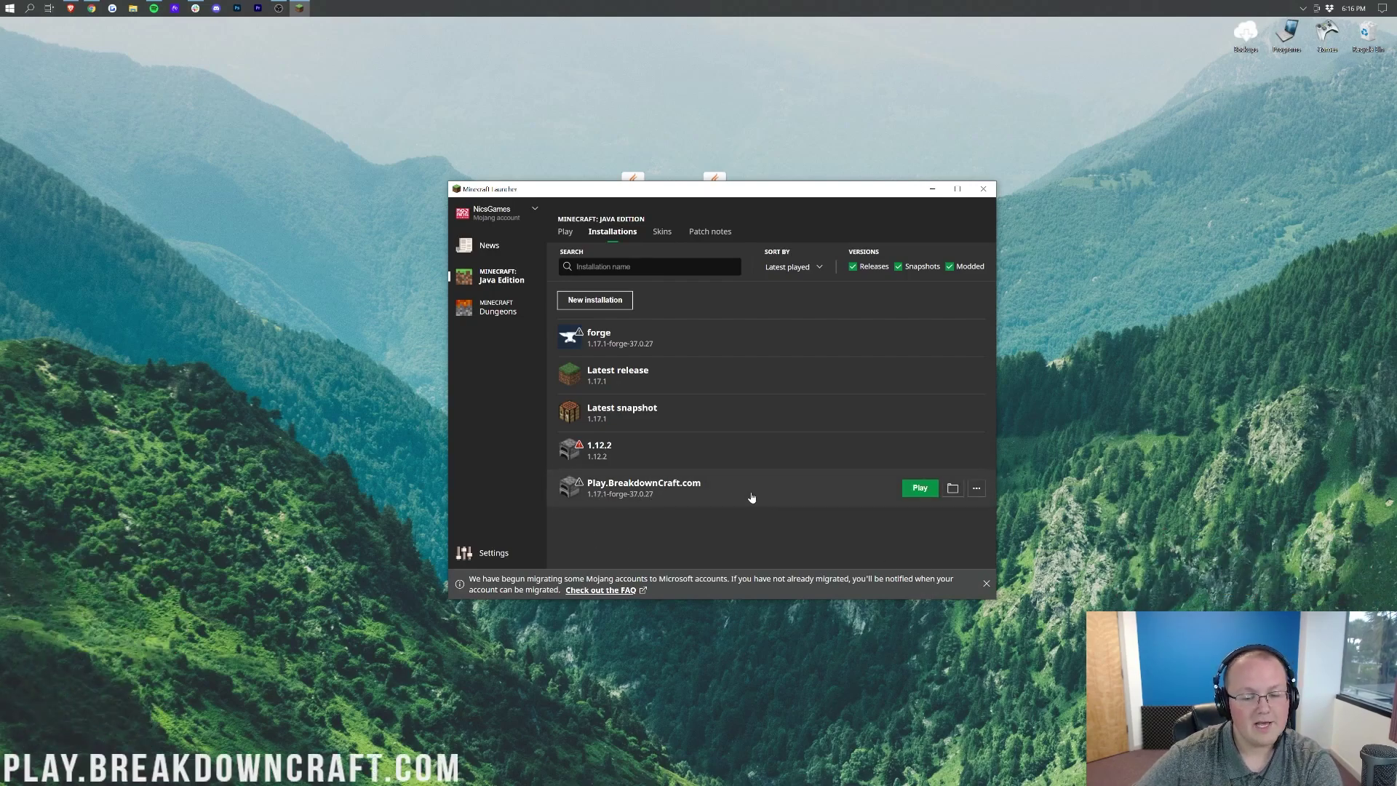
pyautogui.click(921, 488)
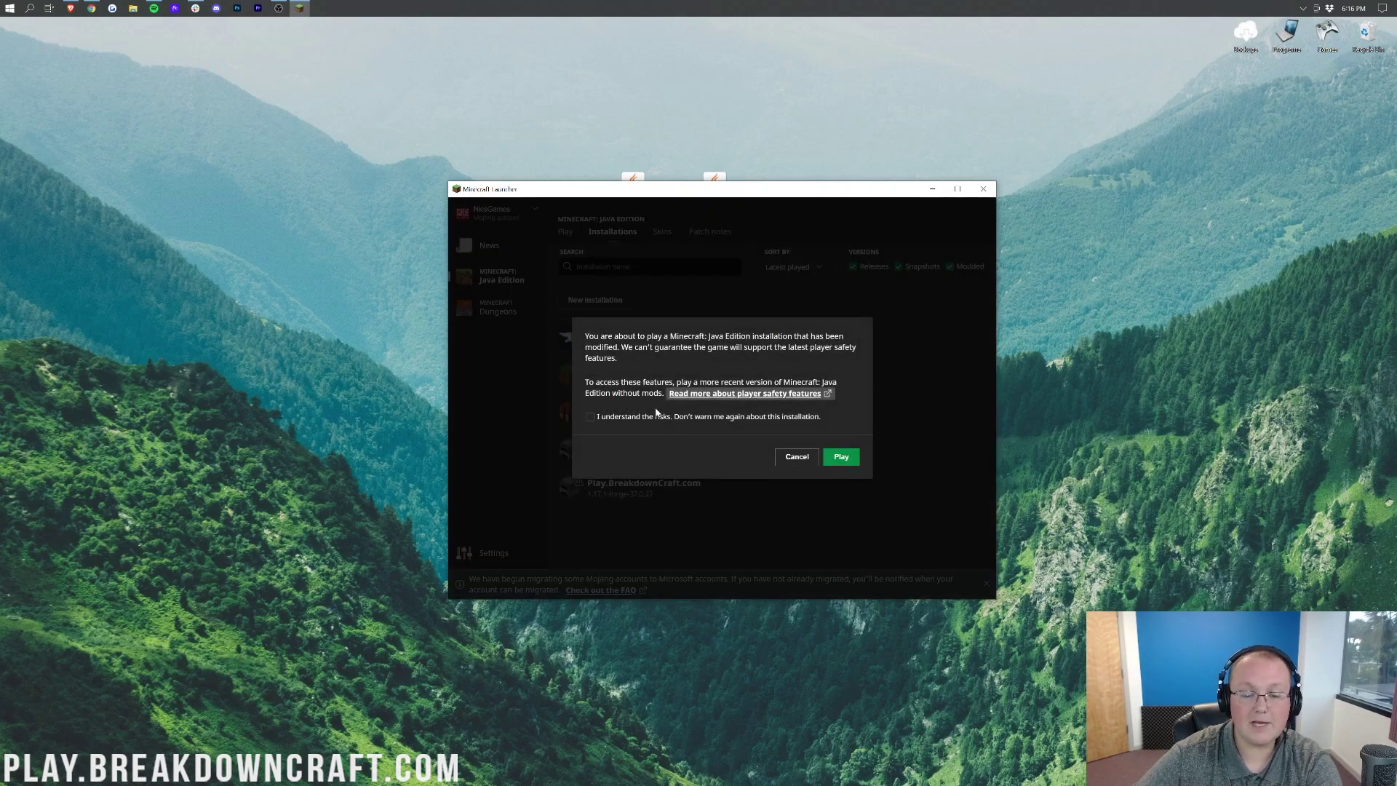
pyautogui.click(652, 421)
pyautogui.click(844, 456)
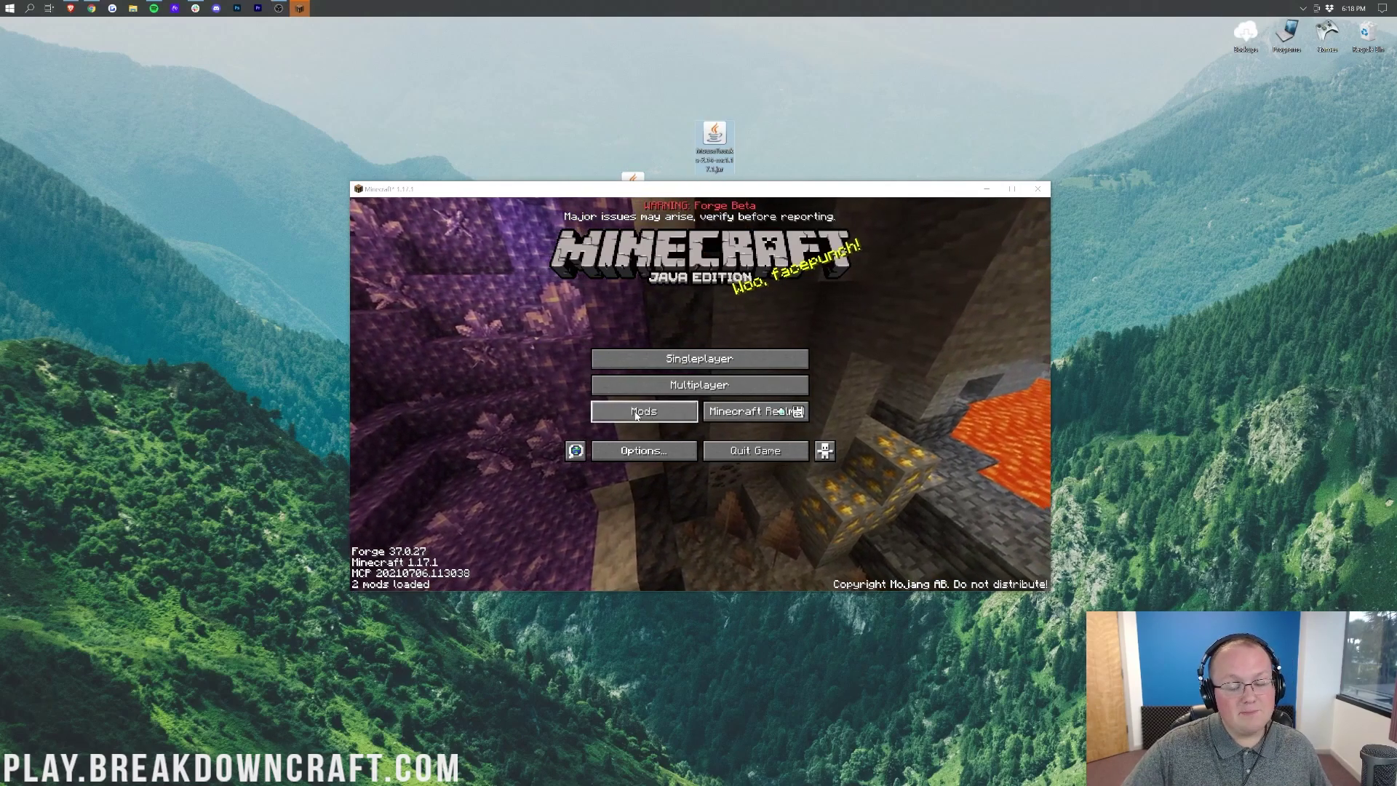
# Open the mods folder from Minecraft's mods list and copy the Mouse Tweaks jar from the desktop into it
pyautogui.click(635, 413)
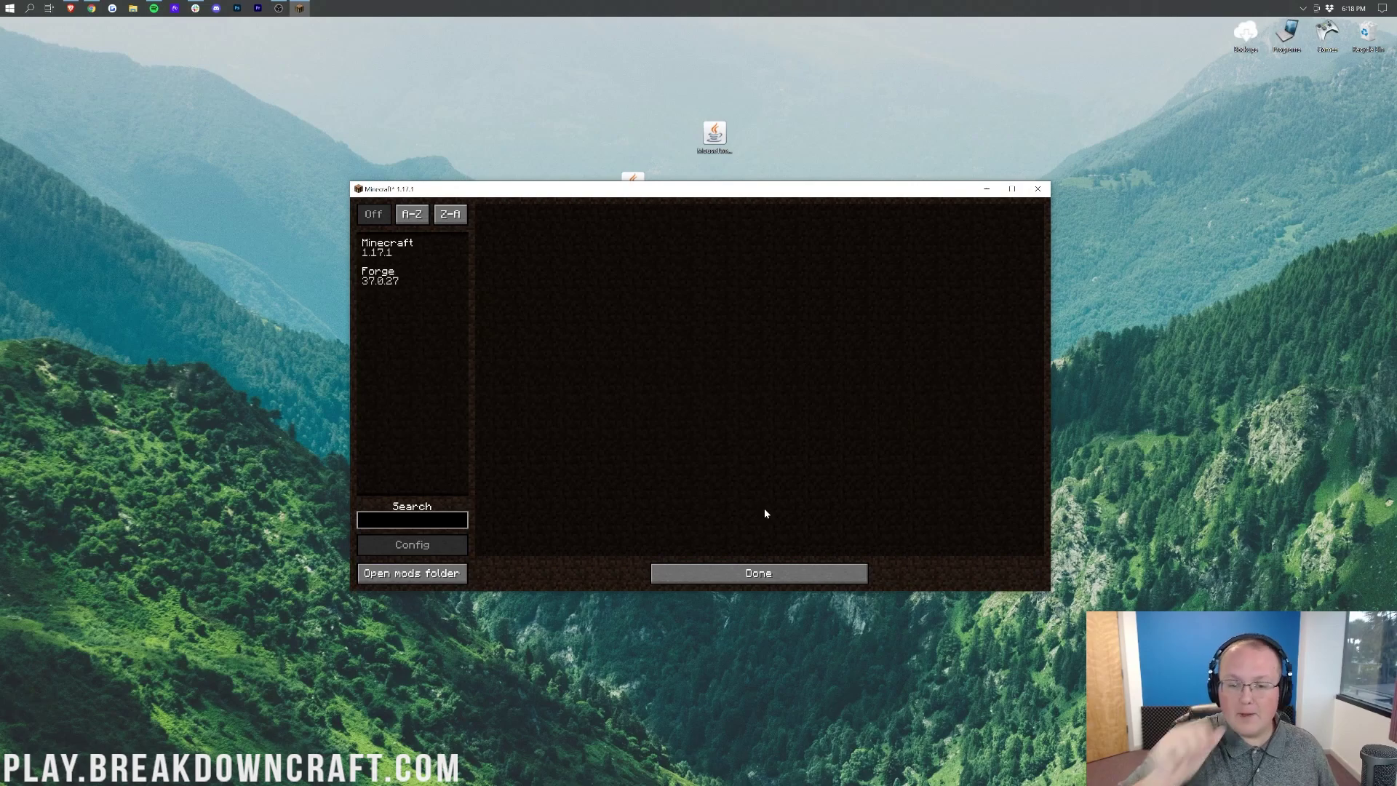
pyautogui.moveTo(717, 150); pyautogui.dragTo(497, 216)
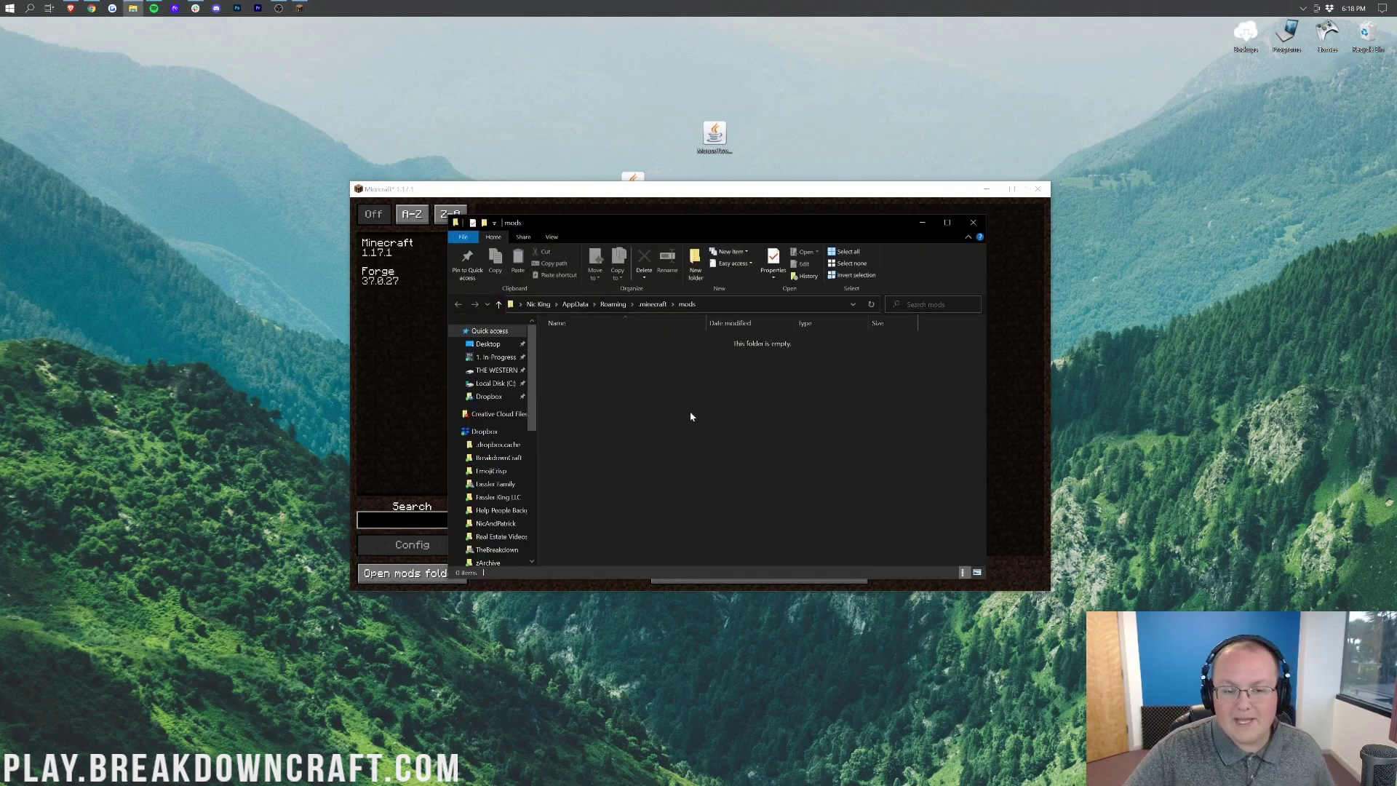
pyautogui.hotkey('ctrl', 'v')
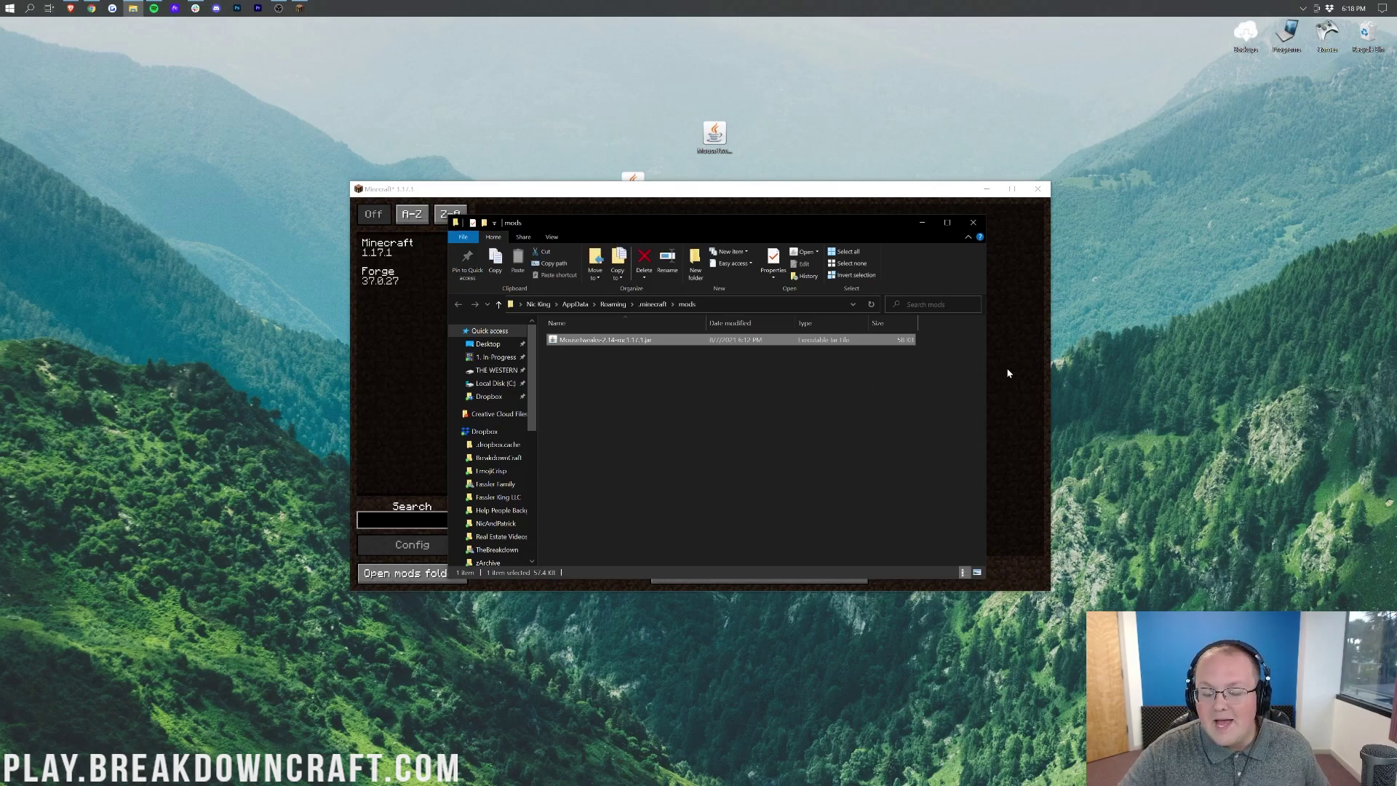
# Return to Minecraft, leave the mods list, and quit the game
pyautogui.click(1008, 373)
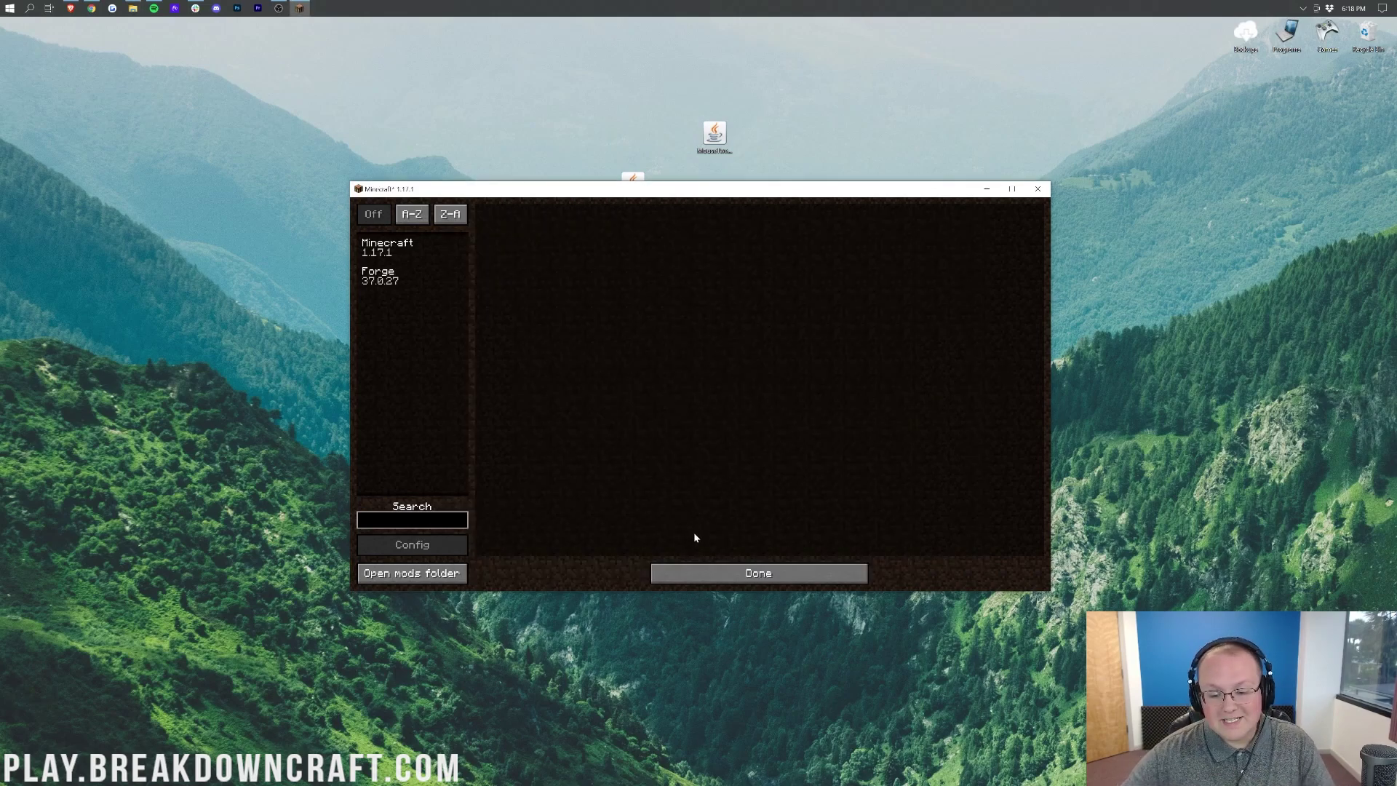
pyautogui.click(758, 572)
pyautogui.click(783, 451)
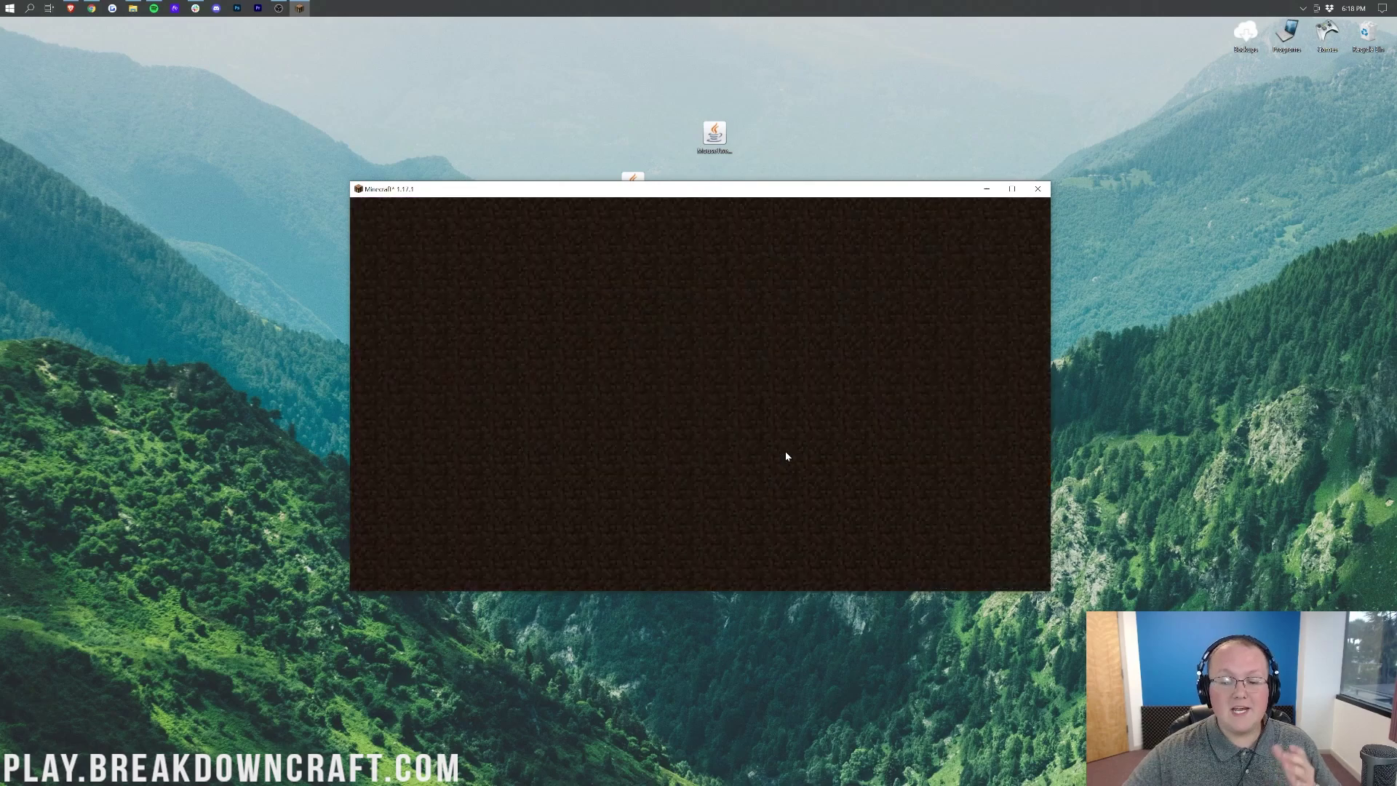
# Reopen the Minecraft Launcher through Windows search
pyautogui.click(6, 7)
pyautogui.write('mib')
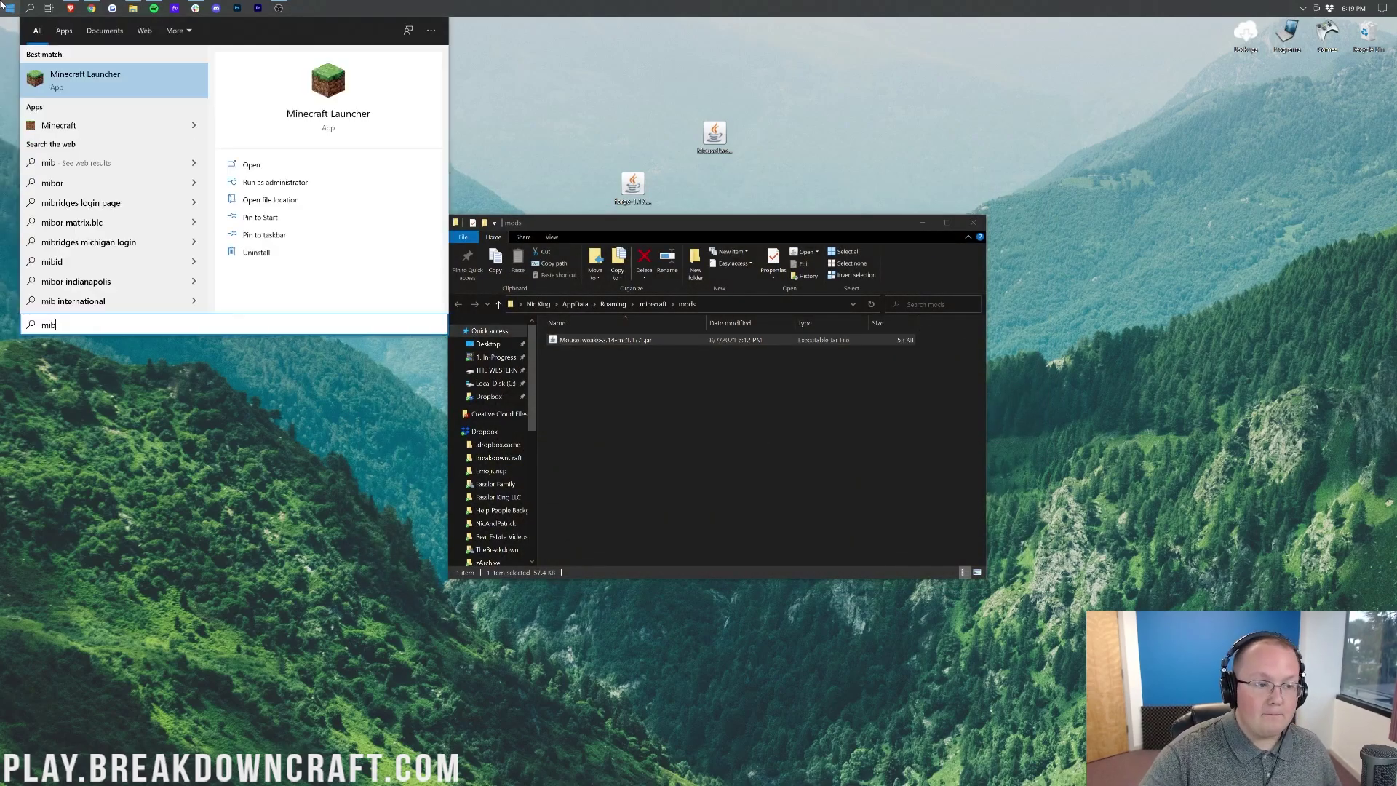
pyautogui.press('Return')
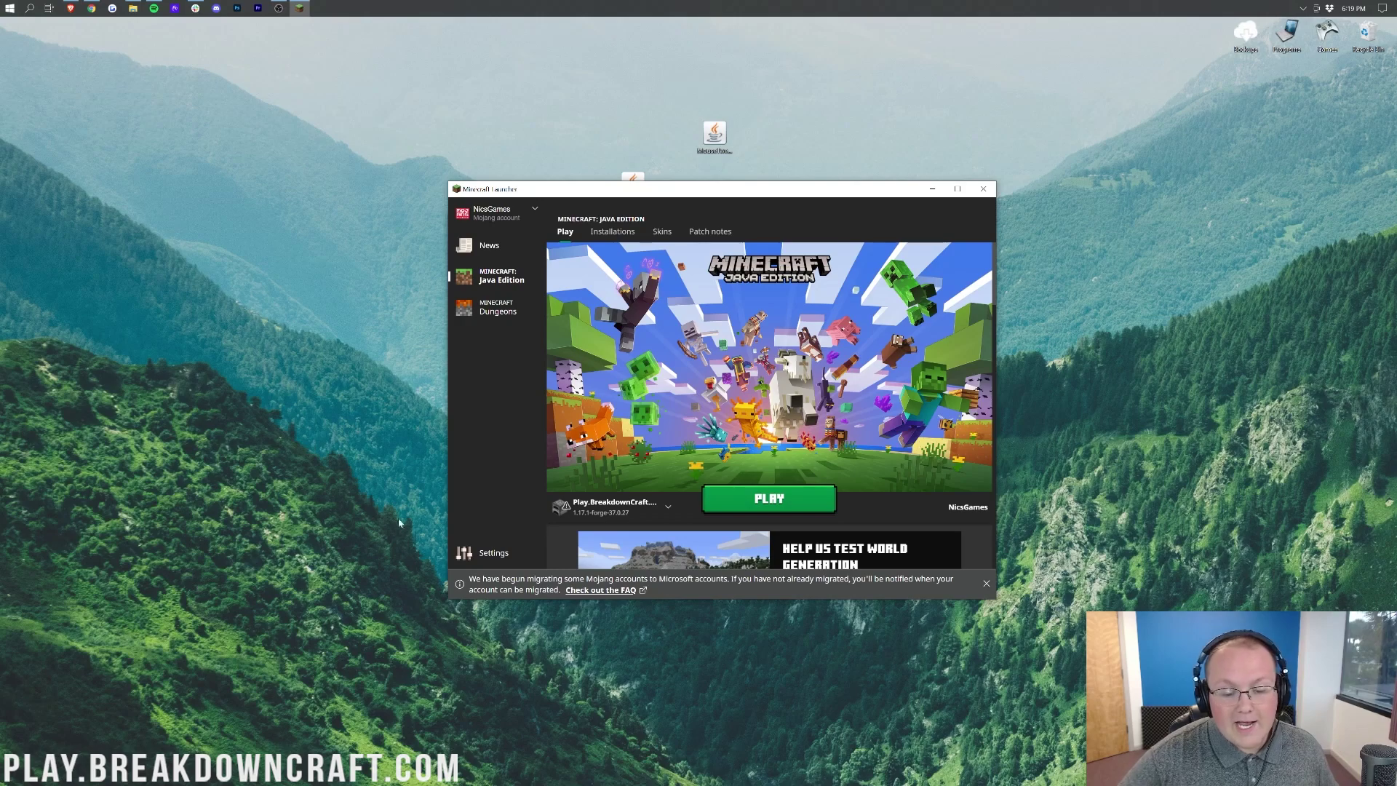
# Launch Minecraft with the Play.BreakdownCraft.com Forge 1.17.1 installation
pyautogui.click(591, 508)
pyautogui.click(612, 509)
pyautogui.click(758, 502)
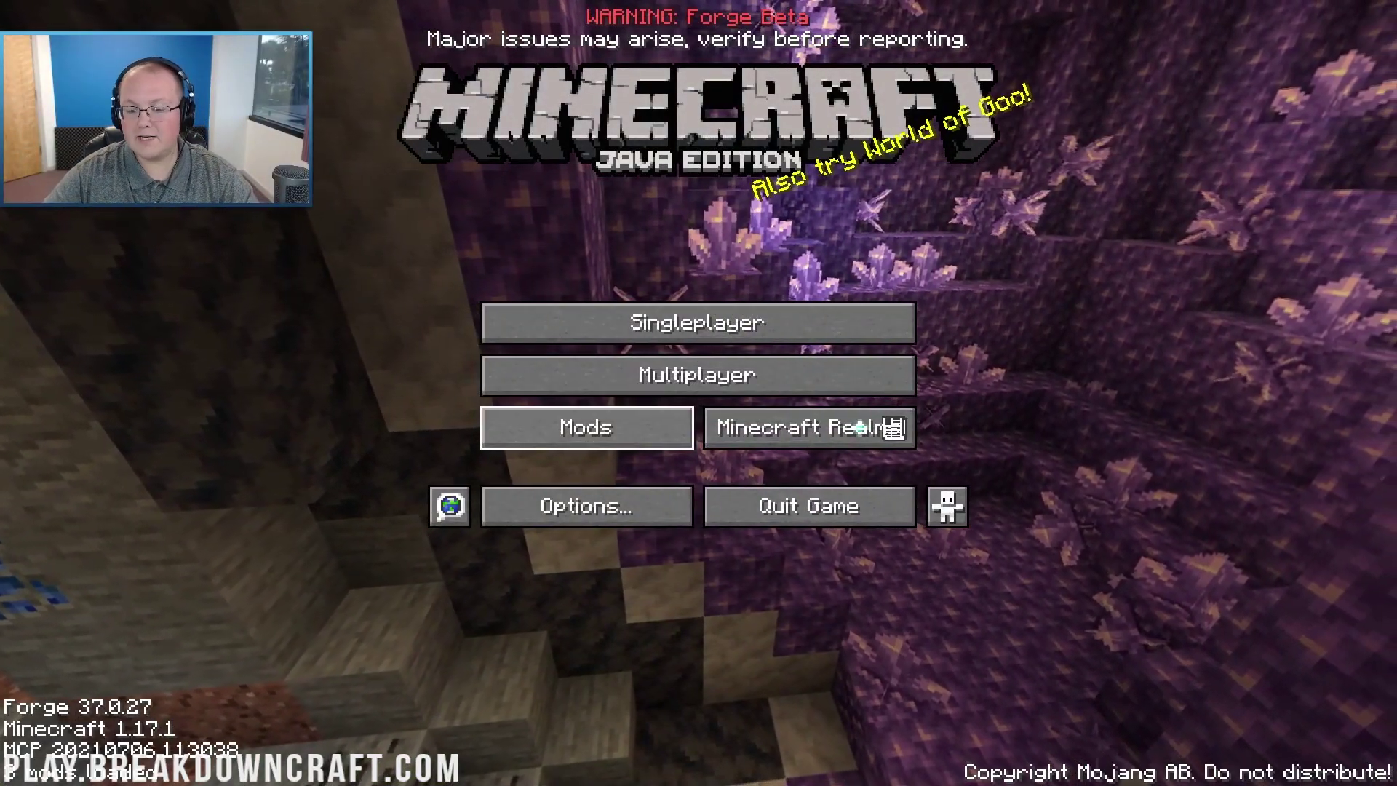
# Check the Mouse Tweaks details in the list of loaded mods, and return to the main menu
pyautogui.click(606, 417)
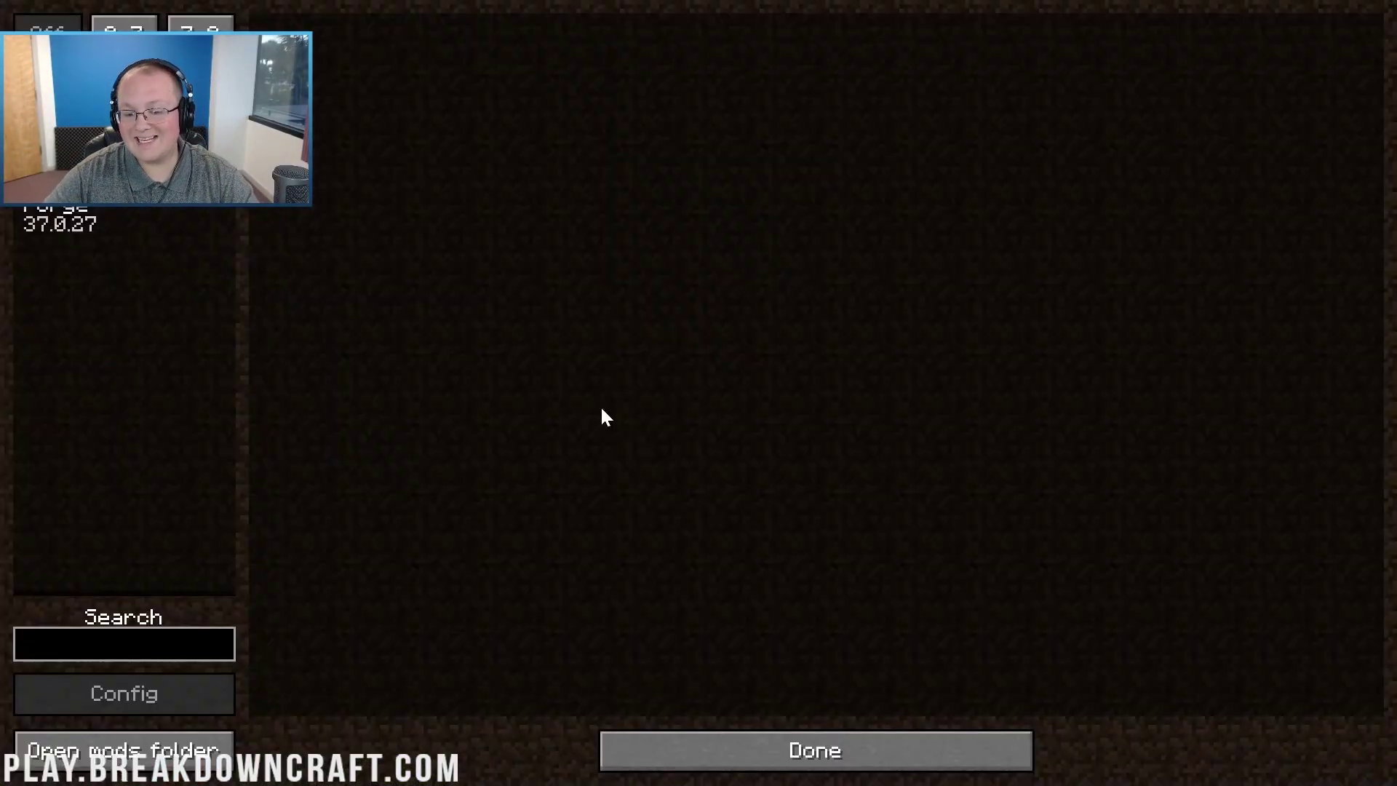
pyautogui.click(124, 168)
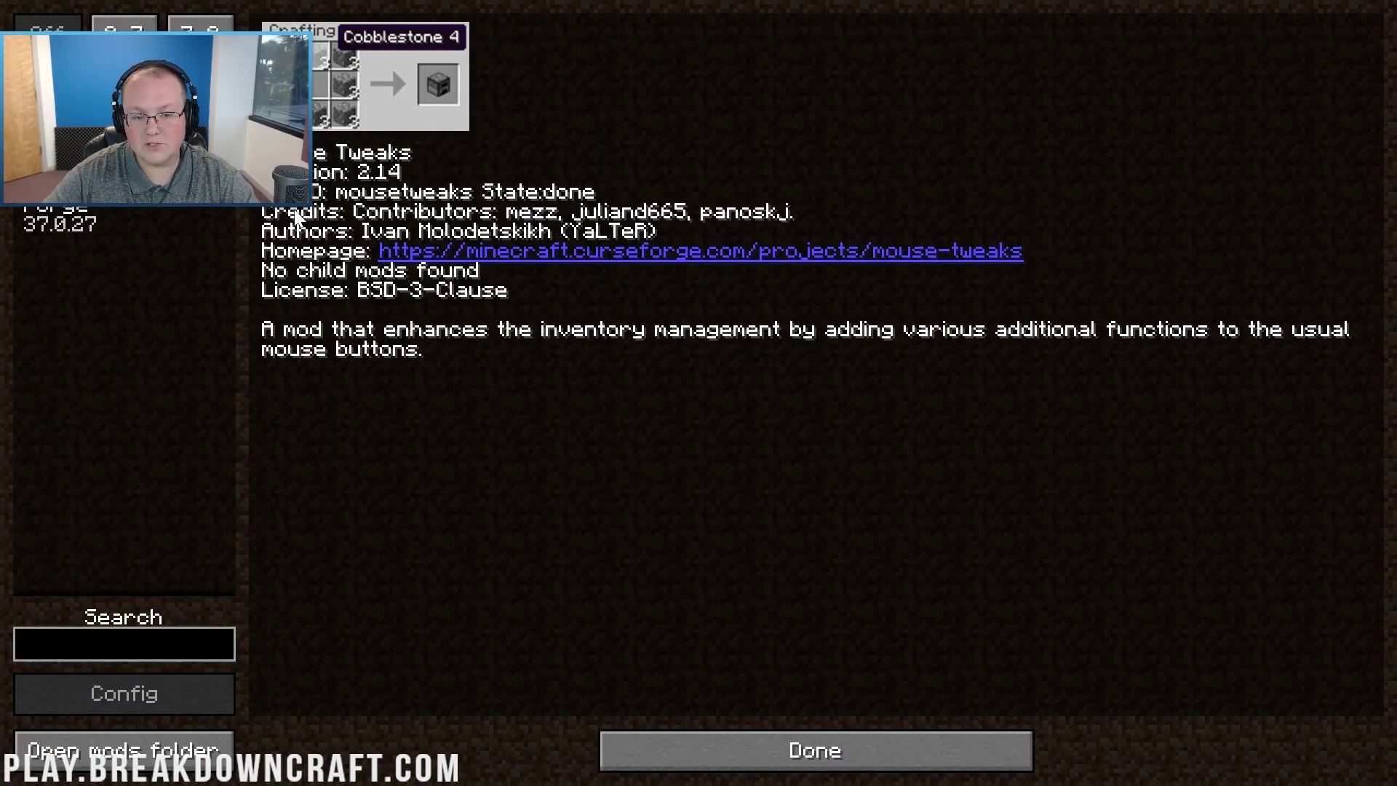
pyautogui.click(901, 738)
# Create a new singleplayer world named Testing World with cheats allowed
pyautogui.click(779, 324)
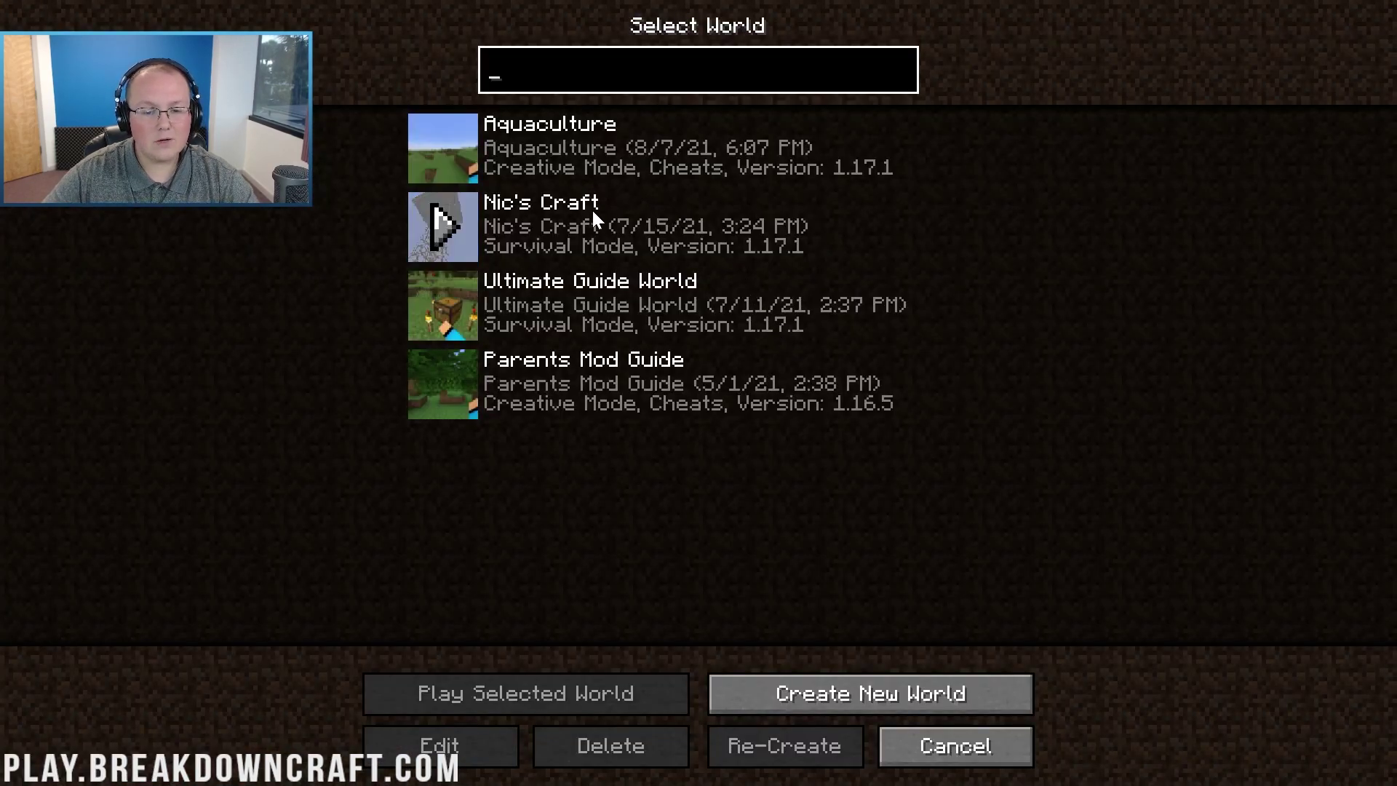
pyautogui.press('Return')
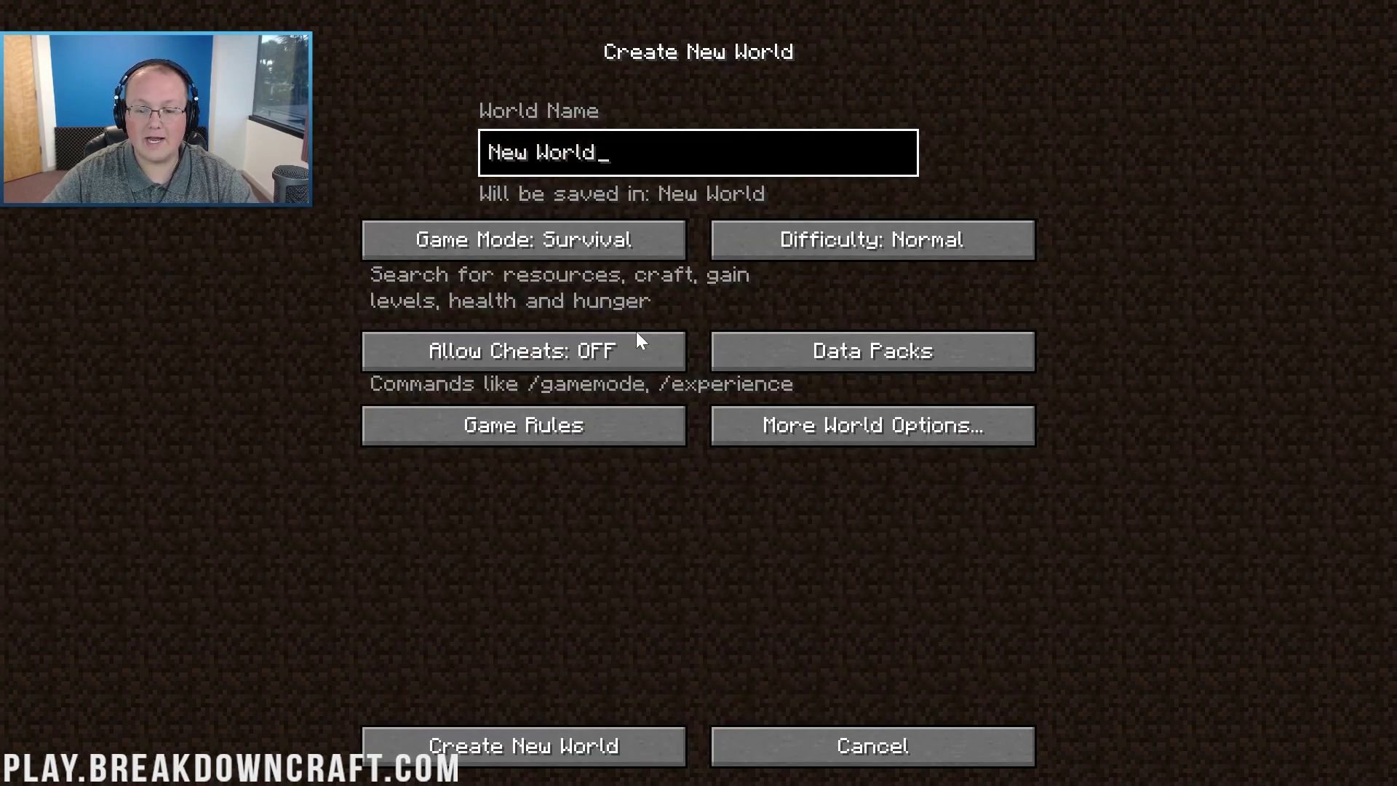
pyautogui.hotkey('ctrl', 'a')
pyautogui.write('Testing World')
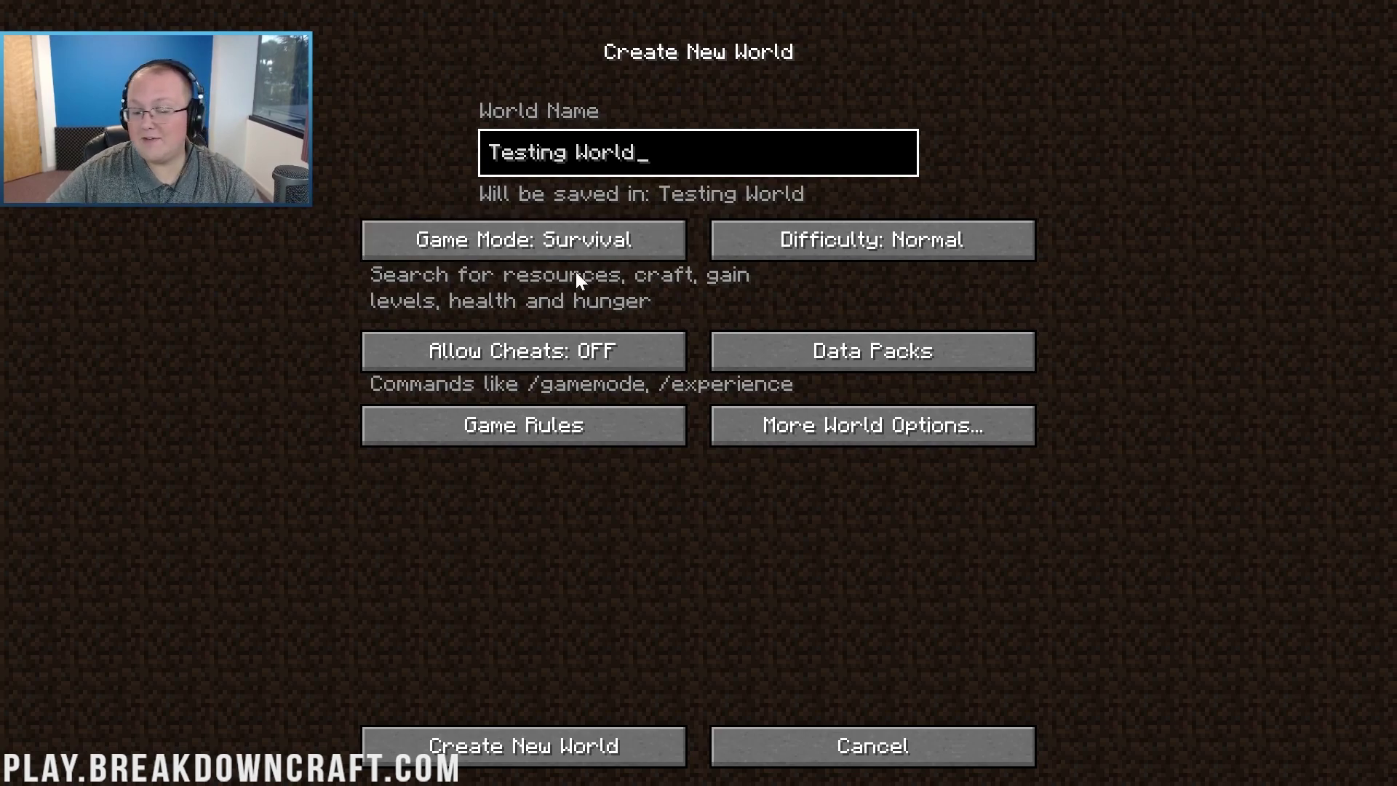
pyautogui.click(582, 350)
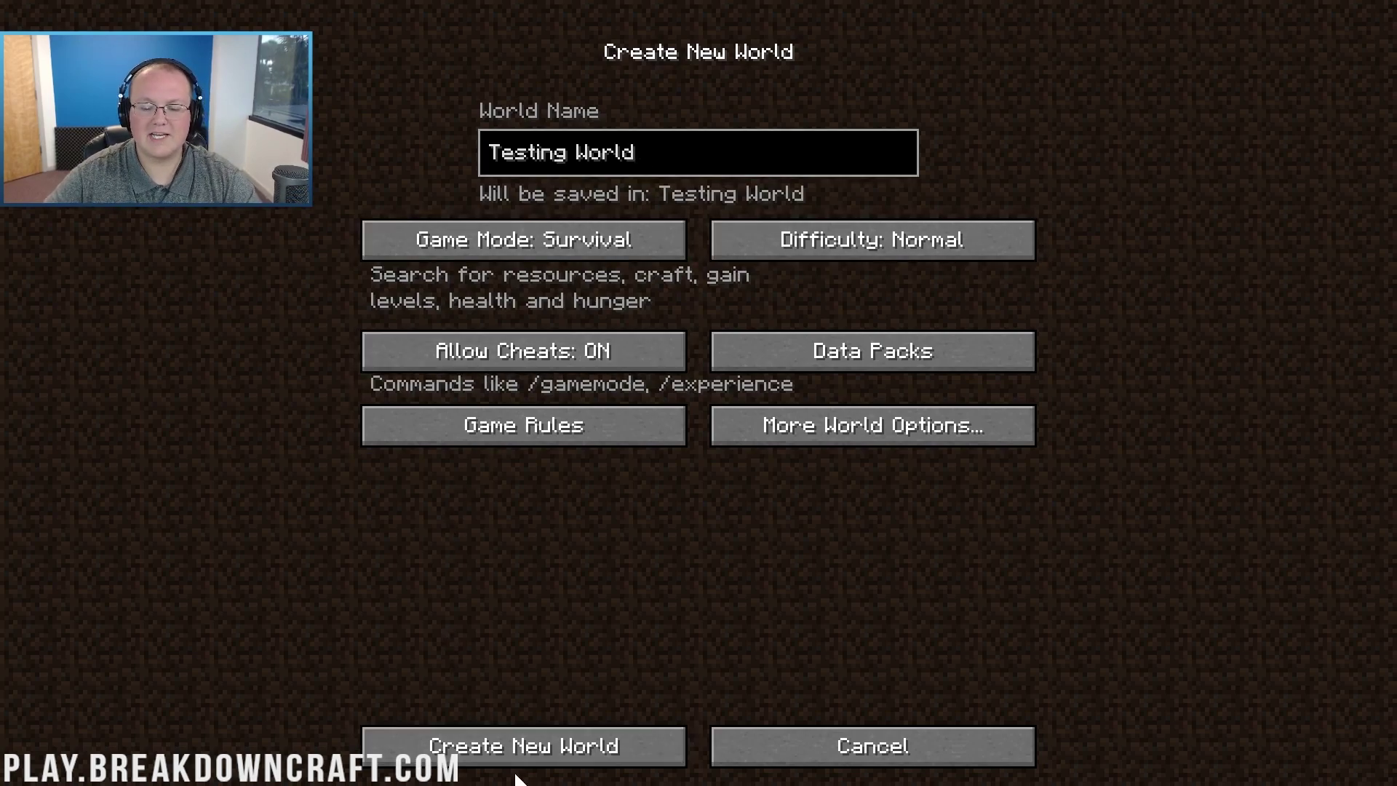
pyautogui.click(521, 743)
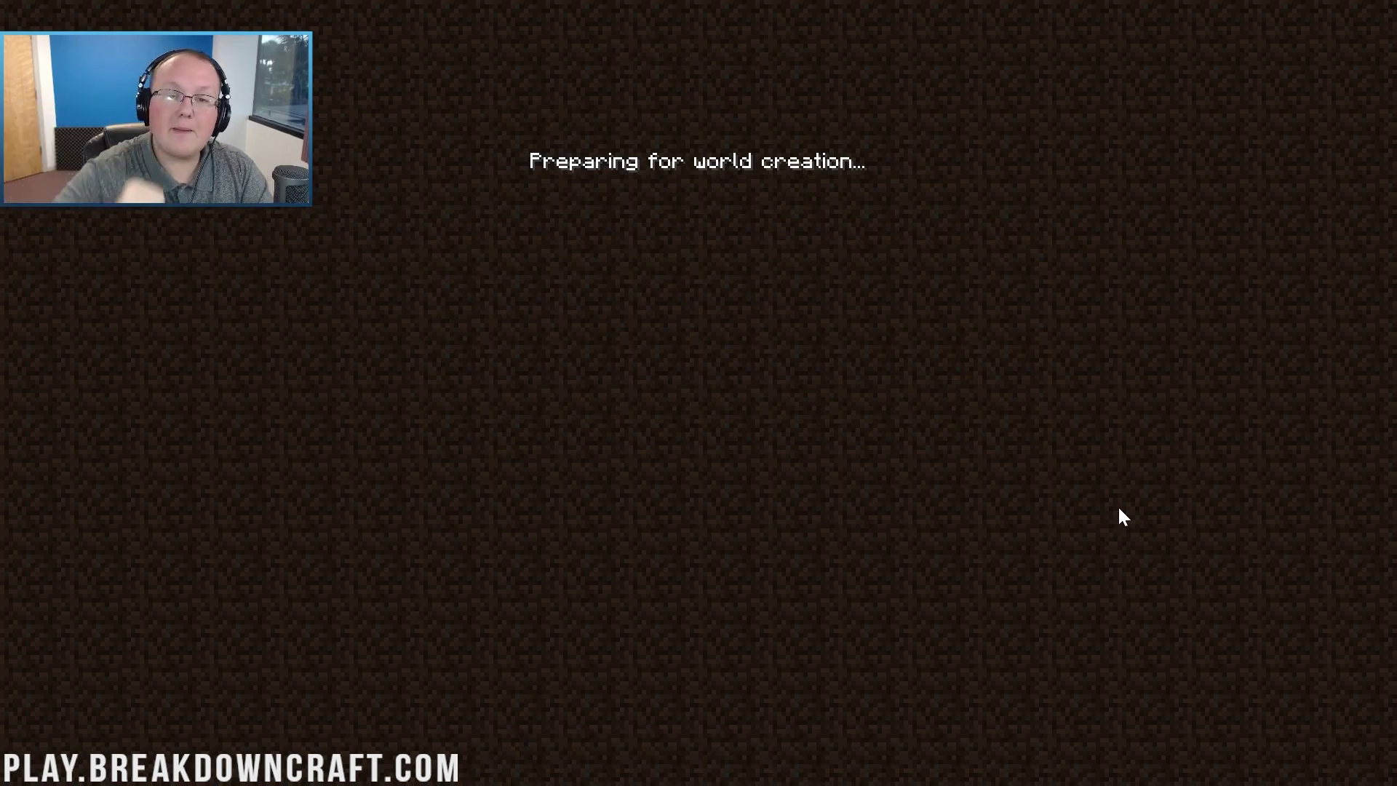
# Place the crafting table from the hotbar on the ground and open it
pyautogui.scroll(-3, 699, 393)
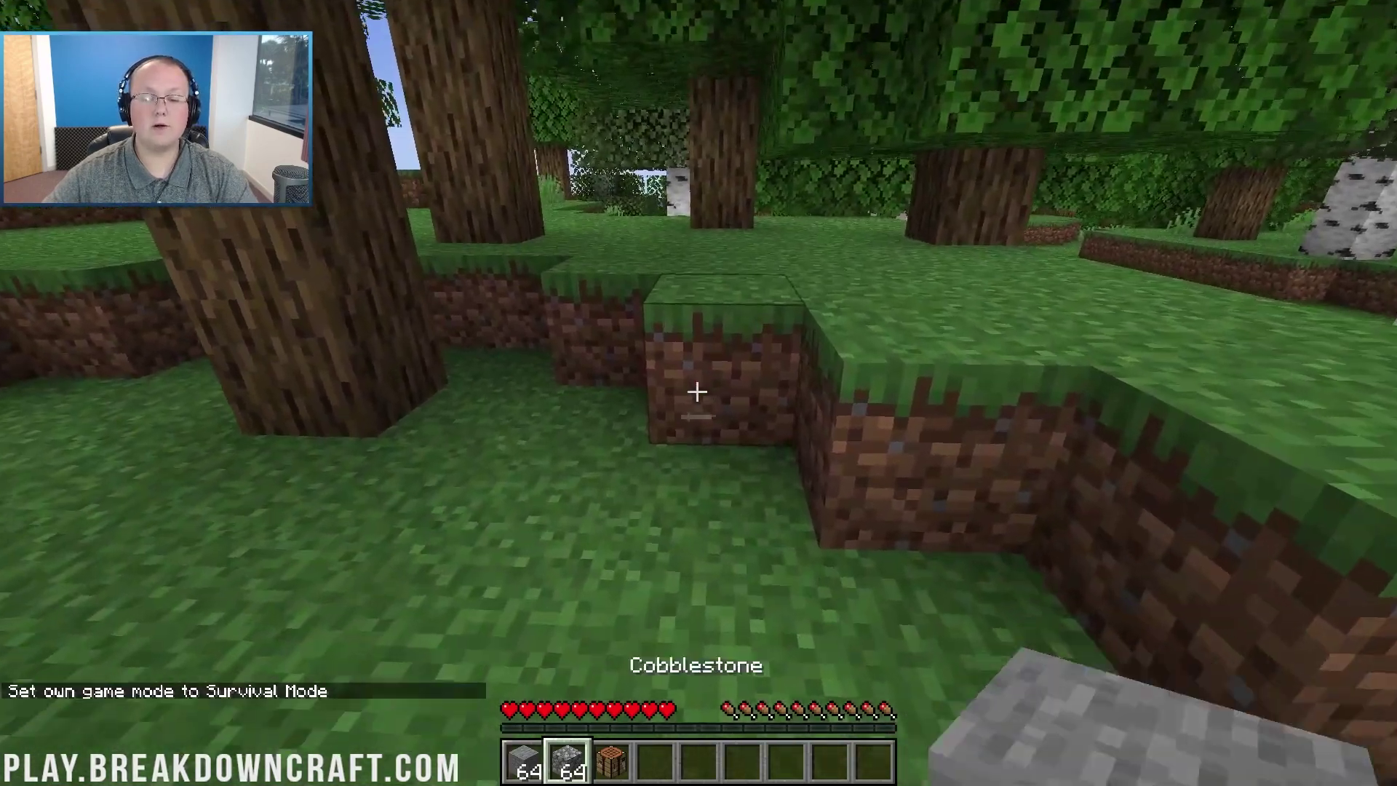
pyautogui.scroll(1, 696, 393)
pyautogui.rightClick(697, 393)
pyautogui.rightClick(697, 393)
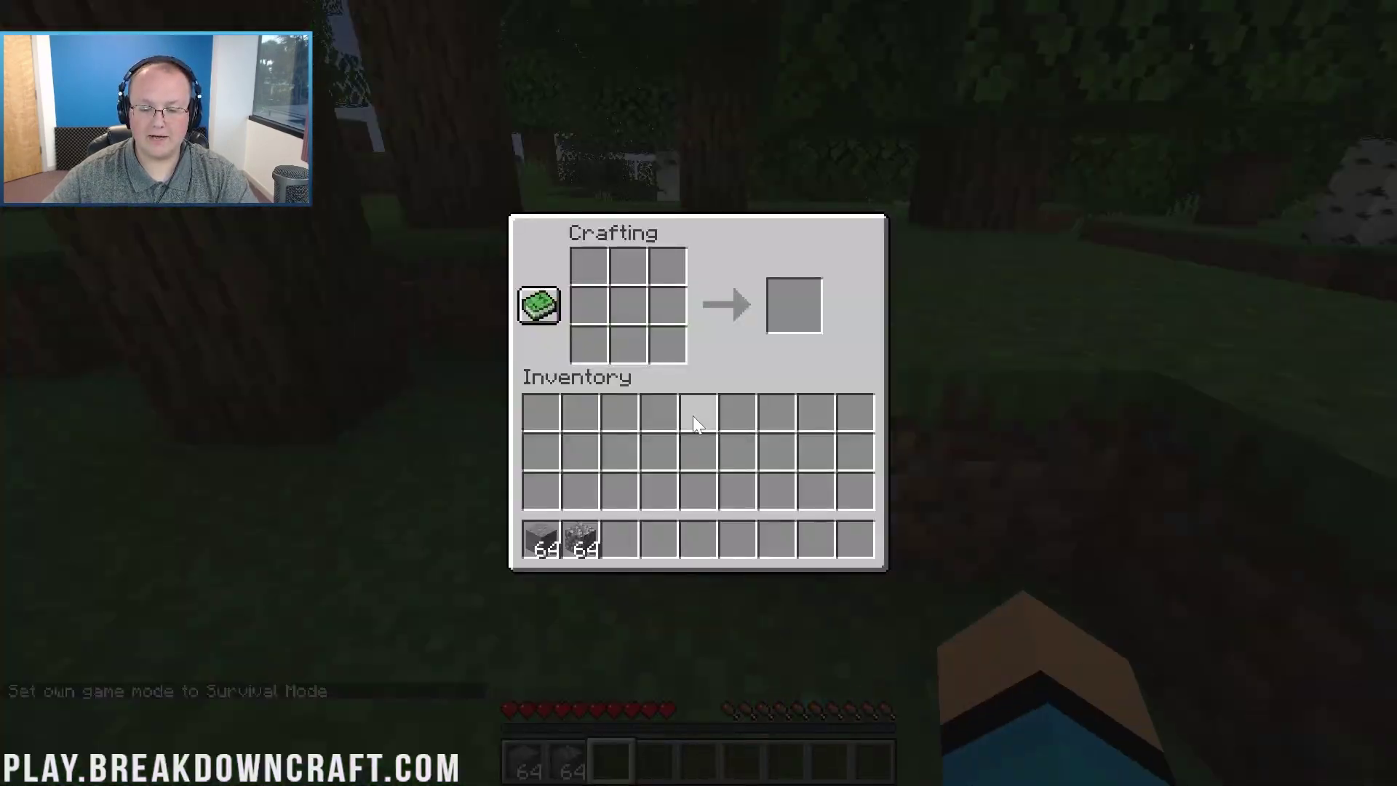
# Distribute the stack of 64 cobblestone across all nine slots of the crafting grid
pyautogui.click(592, 542)
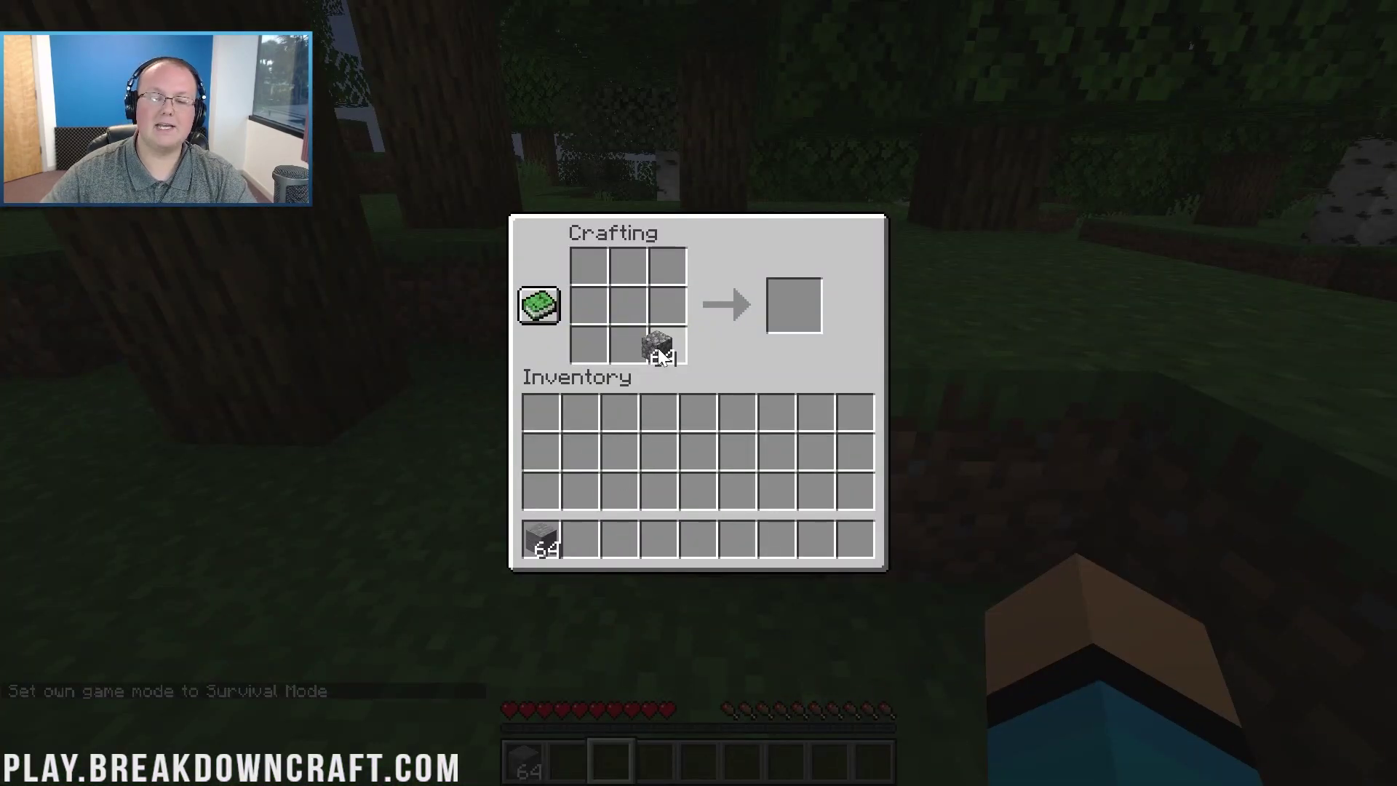
pyautogui.moveTo(661, 341)
pyautogui.mouseDown()
pyautogui.moveTo(591, 268)
pyautogui.moveTo(664, 343)
pyautogui.moveTo(607, 266)
pyautogui.moveTo(633, 272)
pyautogui.moveTo(592, 275)
pyautogui.moveTo(588, 349)
pyautogui.moveTo(662, 353)
pyautogui.moveTo(640, 271)
pyautogui.moveTo(592, 333)
pyautogui.moveTo(666, 342)
pyautogui.moveTo(609, 273)
pyautogui.moveTo(630, 346)
pyautogui.moveTo(666, 273)
pyautogui.moveTo(590, 309)
pyautogui.moveTo(675, 312)
pyautogui.moveTo(589, 269)
pyautogui.moveTo(655, 348)
pyautogui.moveTo(626, 248)
pyautogui.moveTo(644, 338)
pyautogui.moveTo(602, 274)
pyautogui.moveTo(621, 364)
pyautogui.moveTo(635, 355)
pyautogui.mouseUp()
pyautogui.rightClick(633, 272)
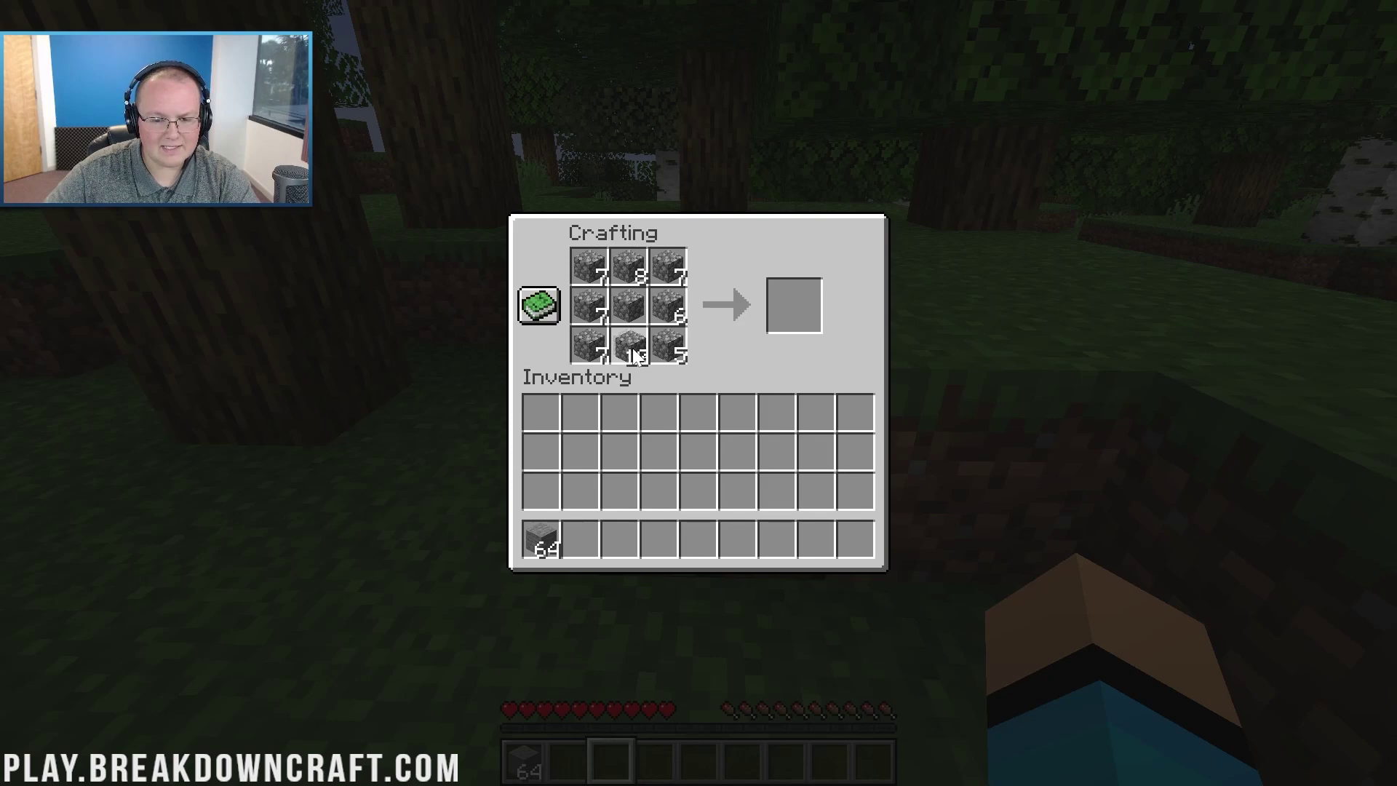
# Gather the cobblestone from the crafting grid back into one inventory stack and leave the crafting table
pyautogui.moveTo(635, 355); pyautogui.dragTo(667, 348)
pyautogui.keyDown('shift'); pyautogui.click(669, 347); pyautogui.keyUp('shift')
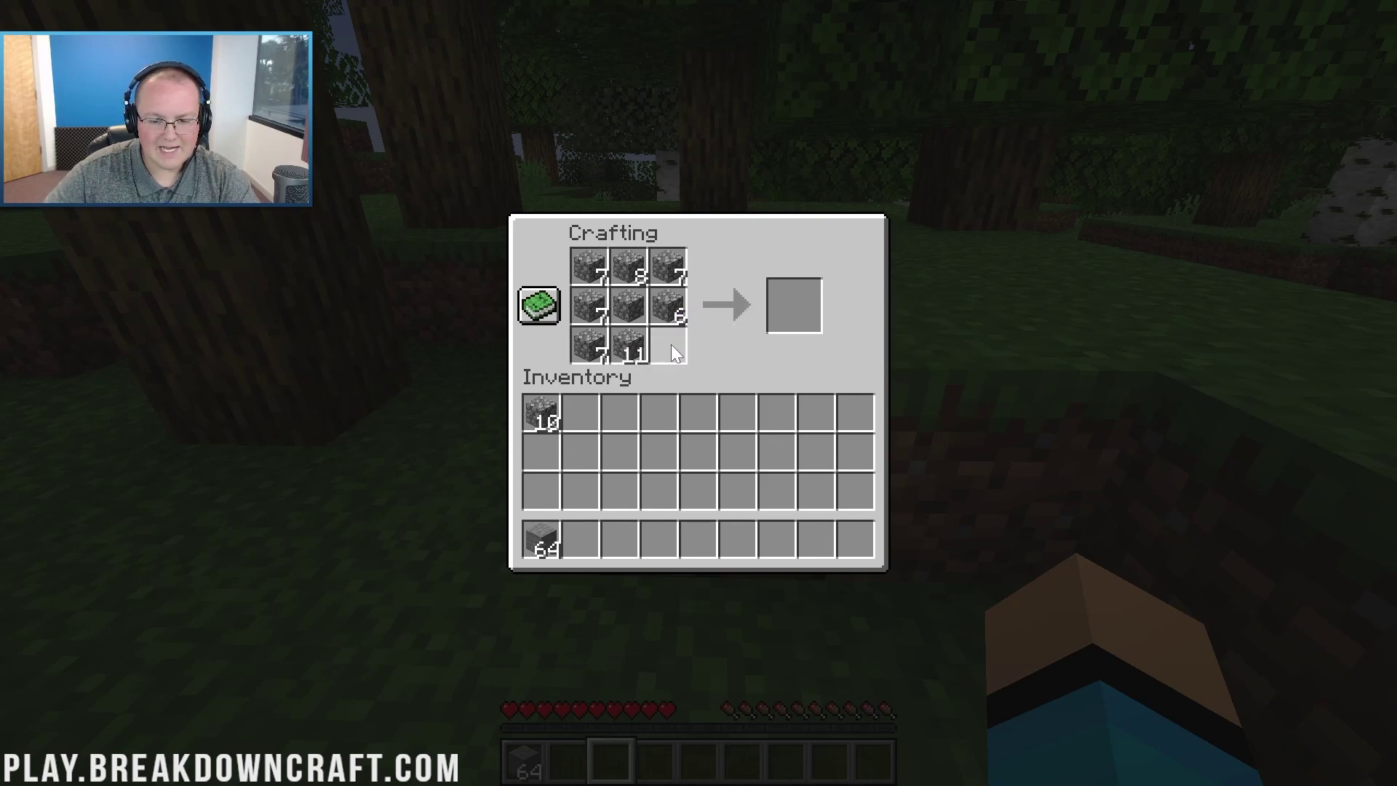
pyautogui.doubleClick(592, 345)
pyautogui.click(574, 459)
pyautogui.press('e')
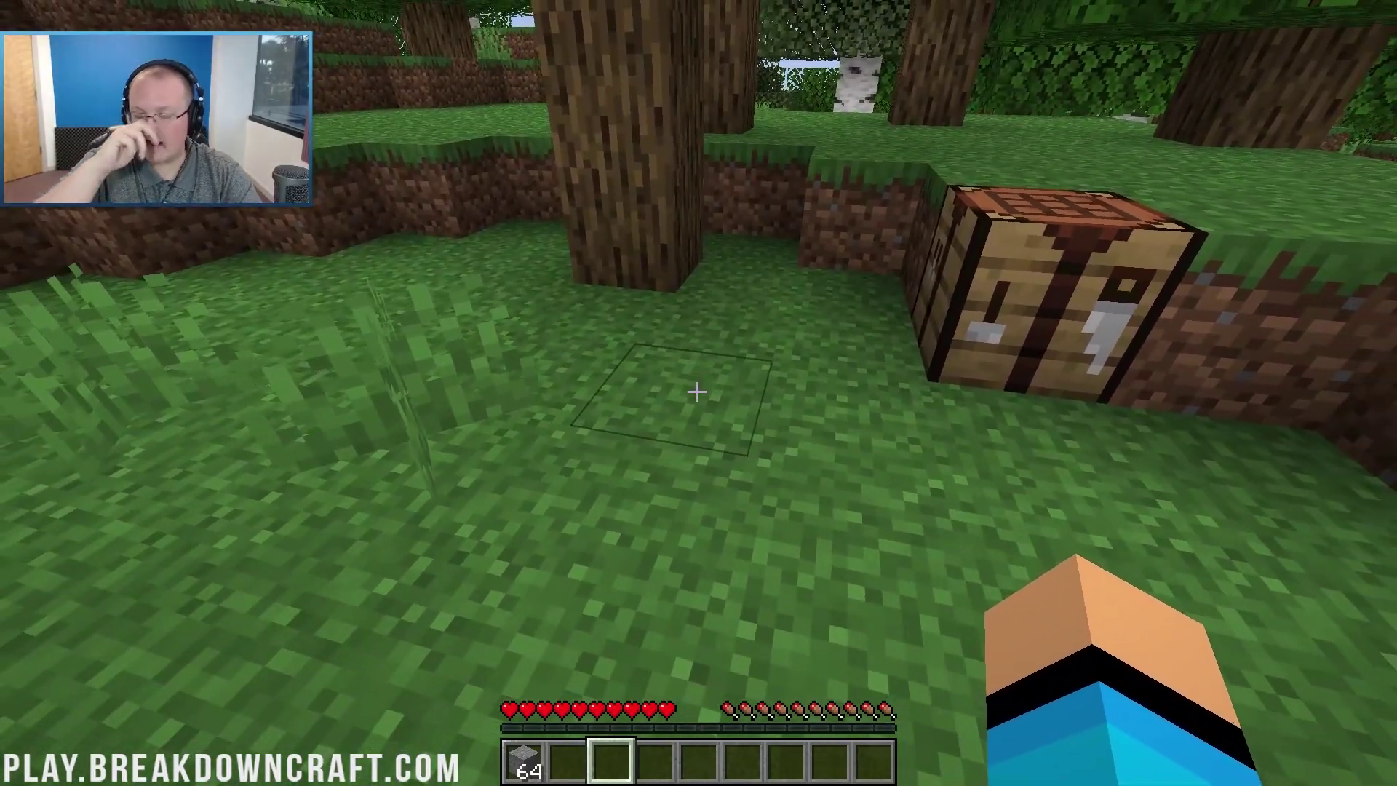
# Switch the game to creative mode with the command /gamemode creative
pyautogui.press('e')
pyautogui.press('e')
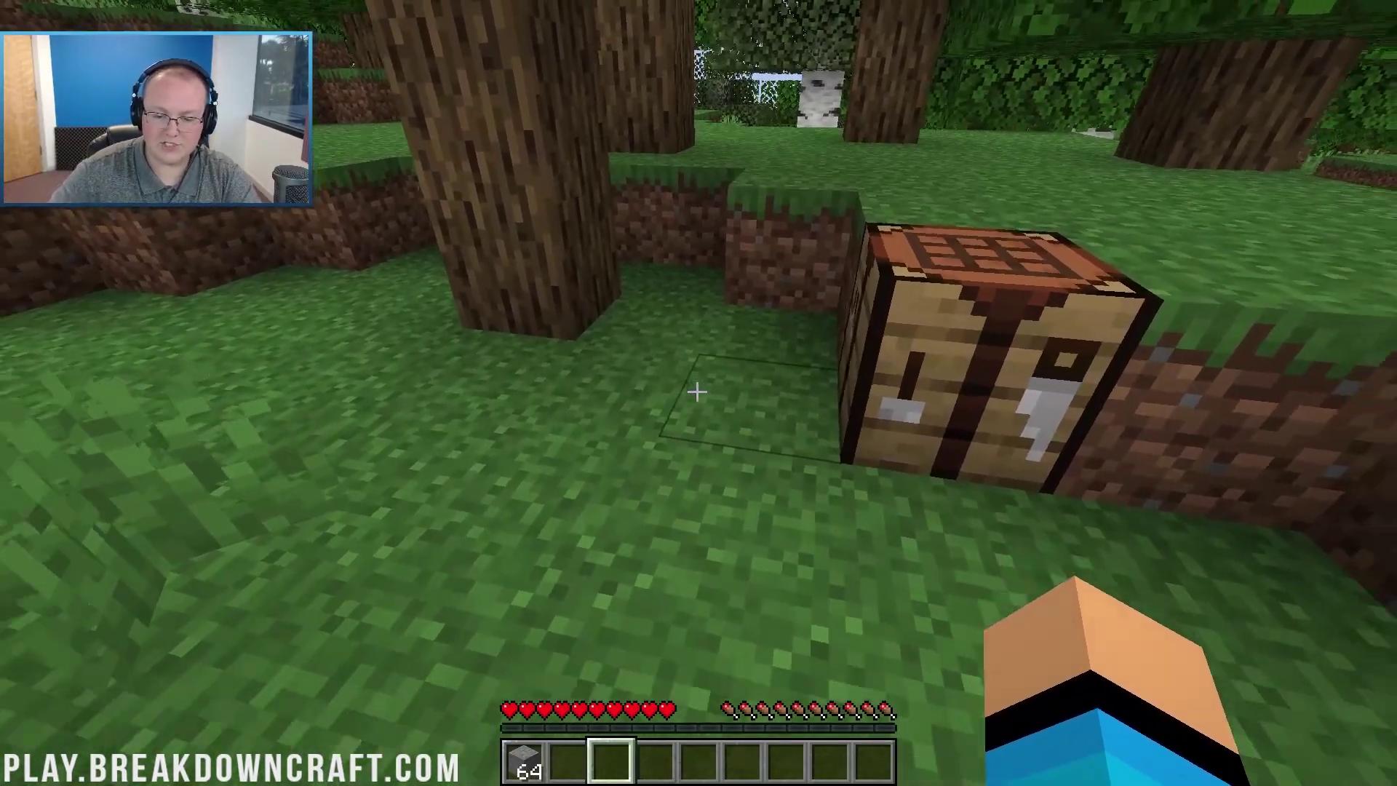
pyautogui.write('t/gamemode creative')
pyautogui.press('Return')
pyautogui.press('t')
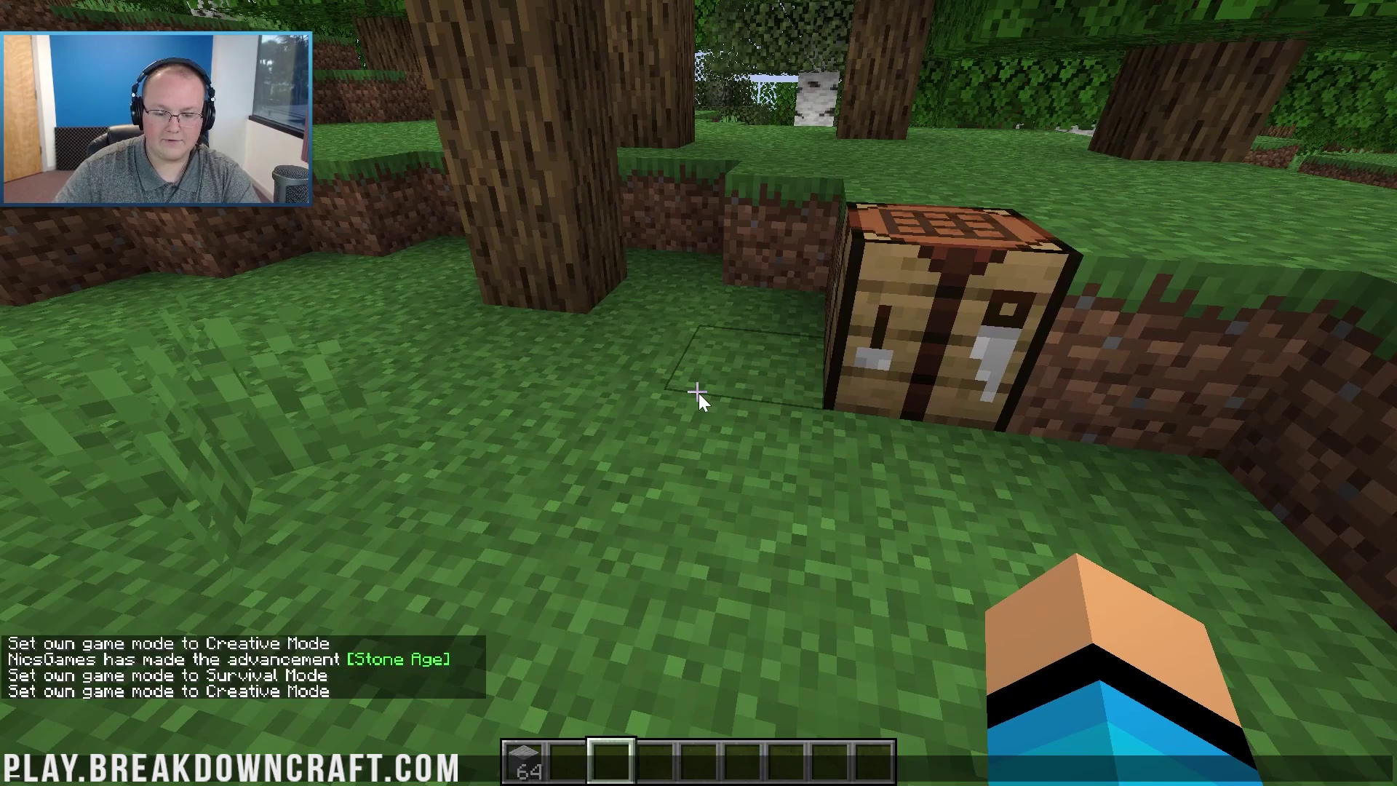
pyautogui.press('Escape')
# Search the creative inventory for "che" and put a chest in the second hotbar slot
pyautogui.write('e')
pyautogui.write('c')
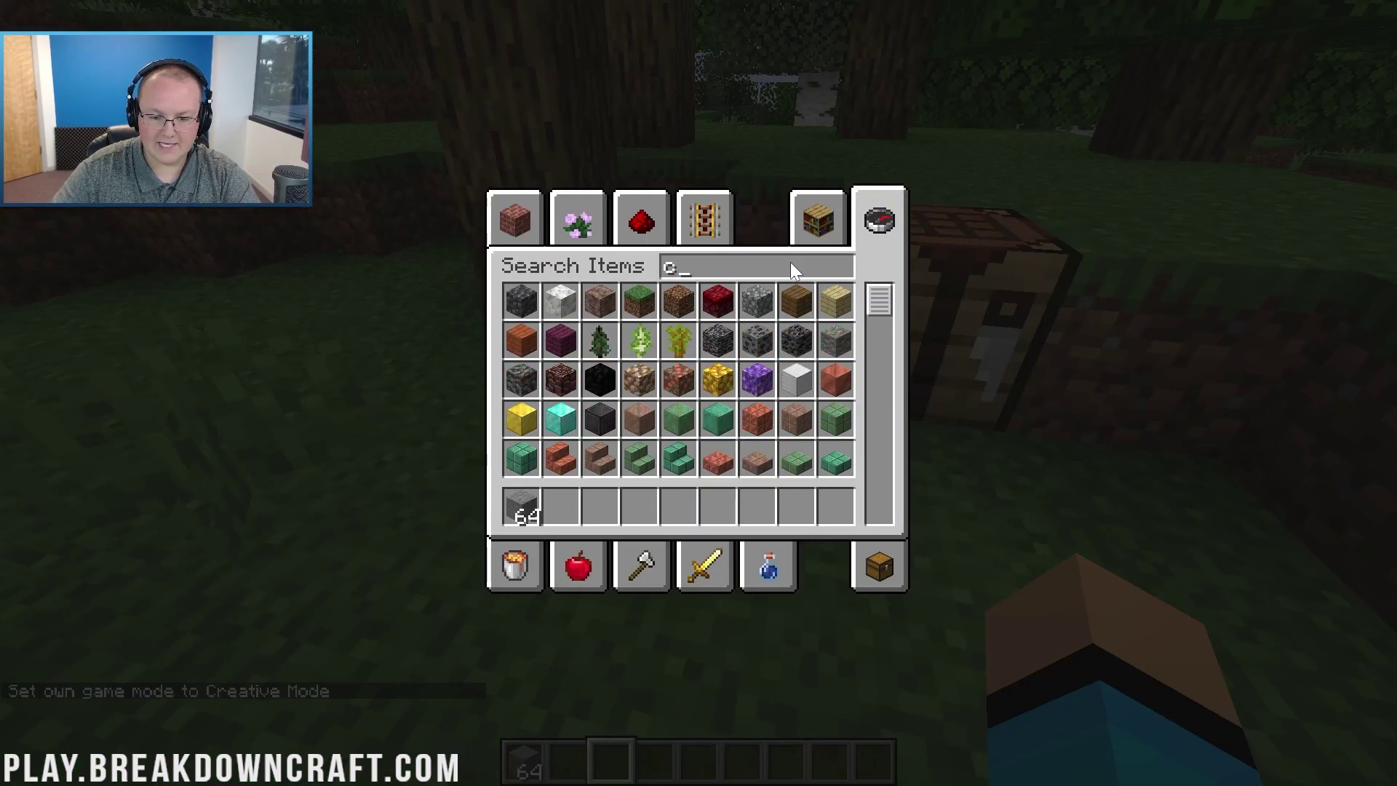
pyautogui.write('he')
pyautogui.click(519, 302)
pyautogui.click(557, 510)
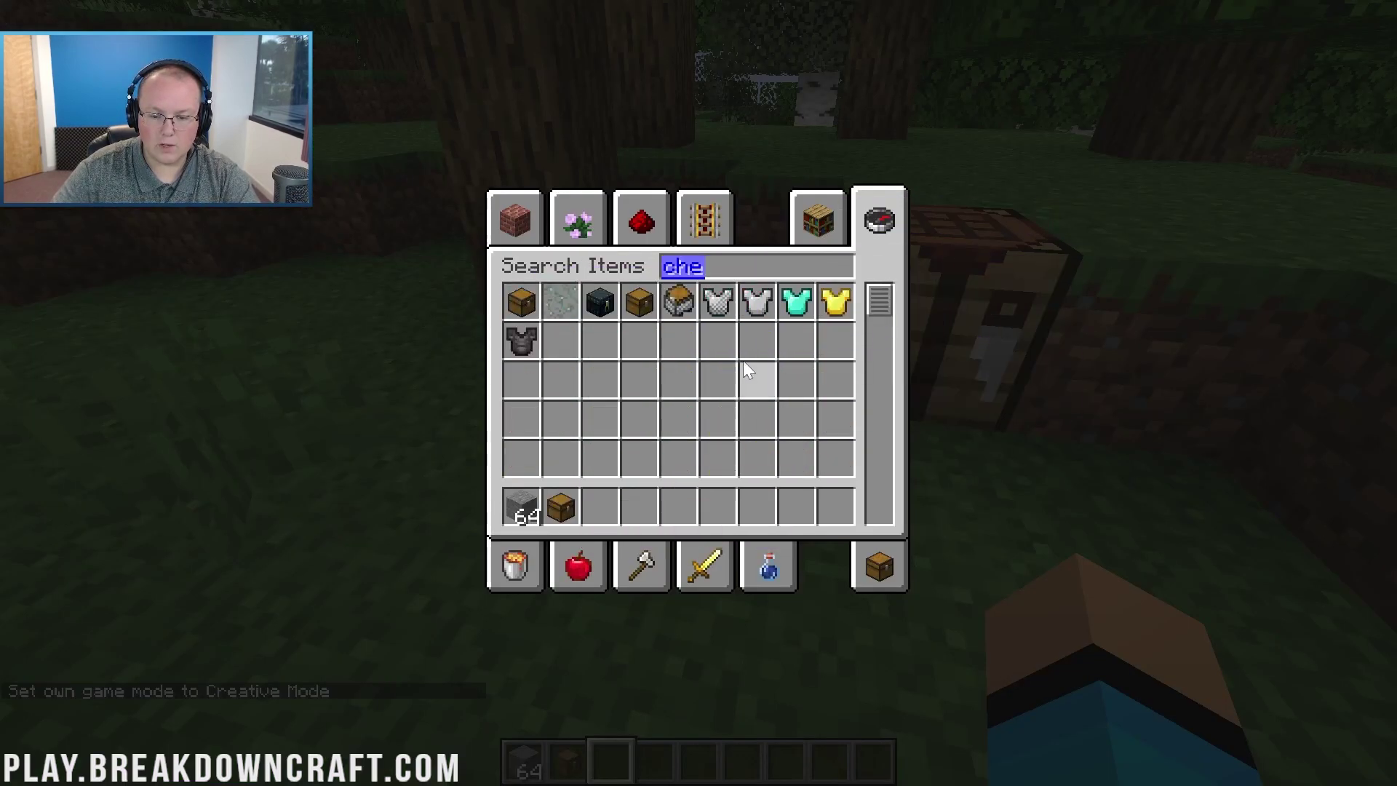
# Put a stack of 64 grass blocks from the building blocks in the fifth hotbar slot
pyautogui.click(518, 218)
pyautogui.click(667, 343)
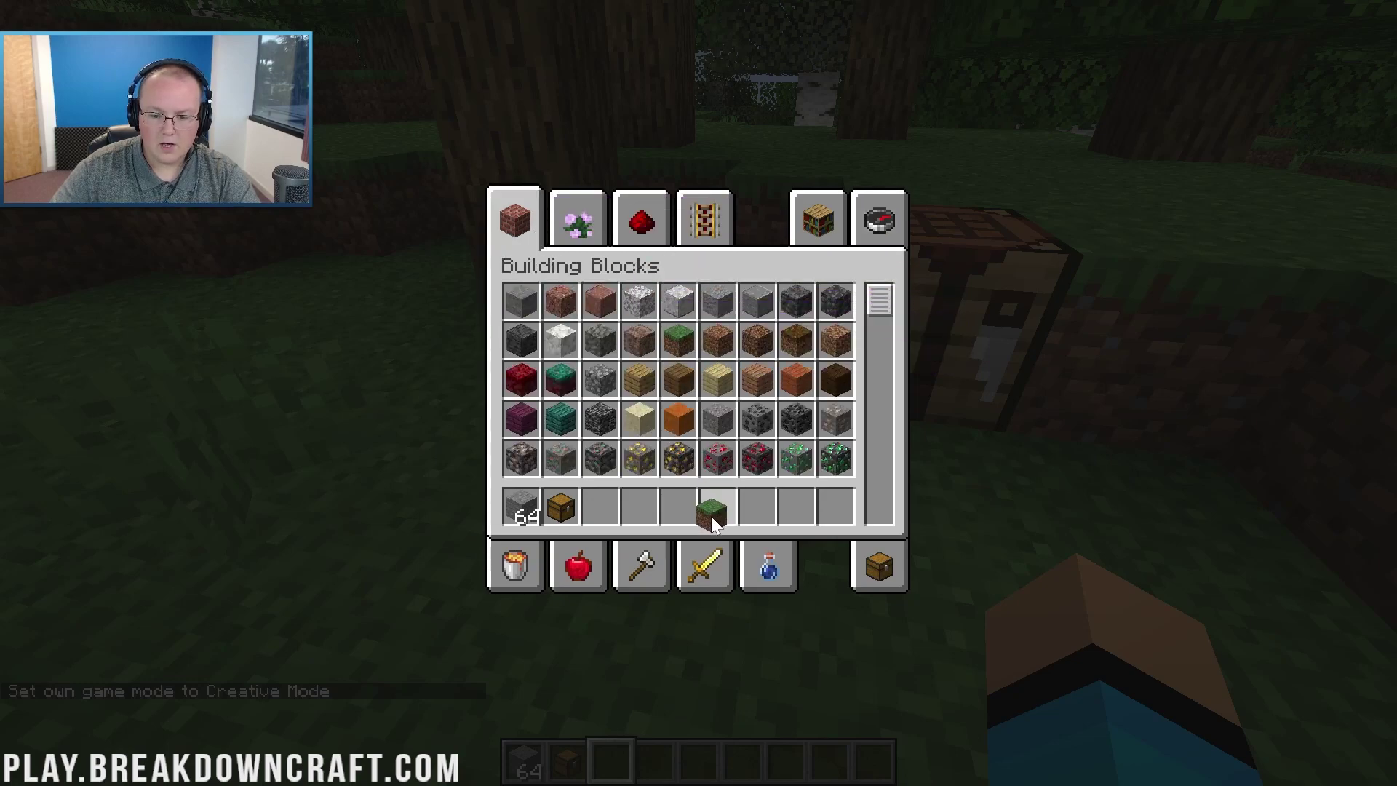
pyautogui.click(678, 507)
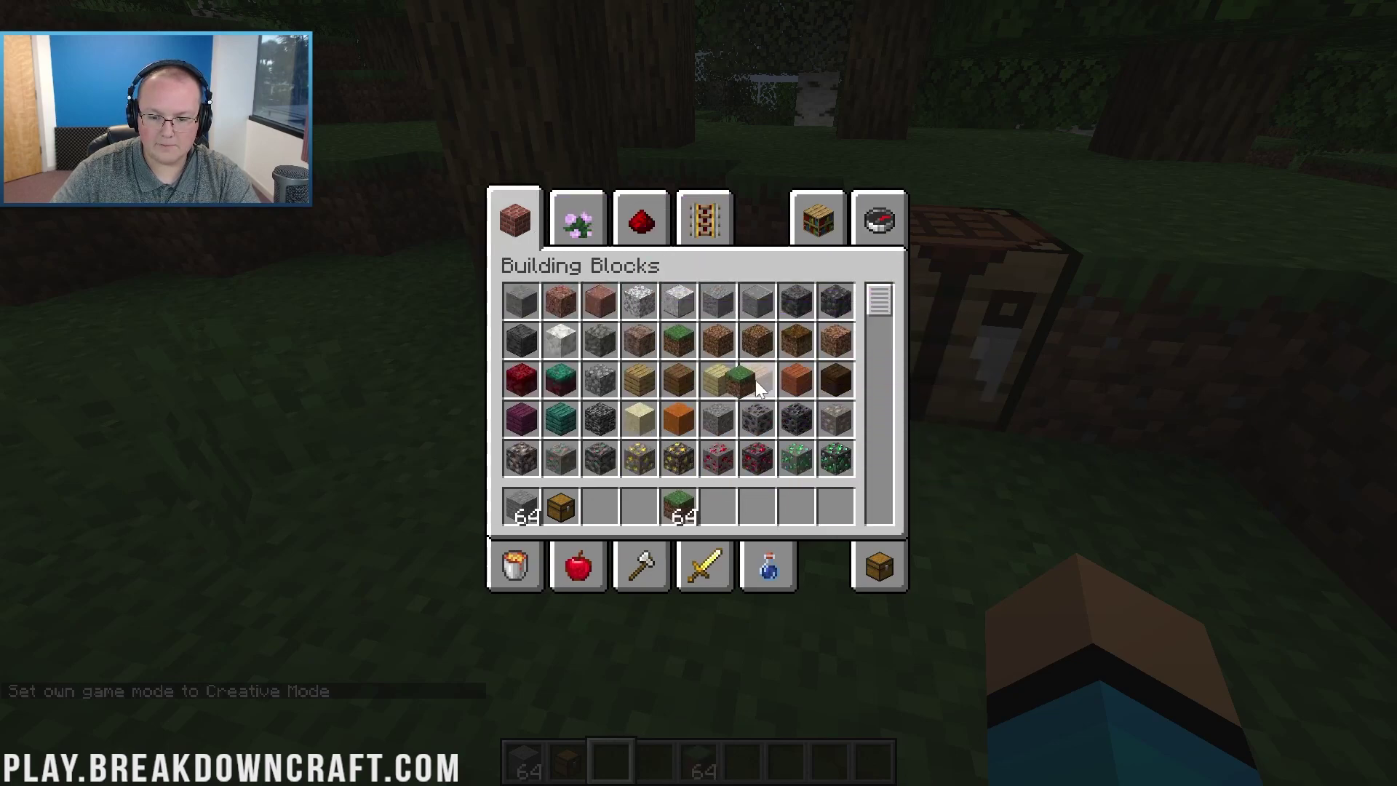
pyautogui.click(755, 380)
# Fill the last four hotbar slots with stacks of 64 spruce planks each
pyautogui.click(678, 379)
pyautogui.click(717, 507)
pyautogui.click(678, 379)
pyautogui.click(760, 507)
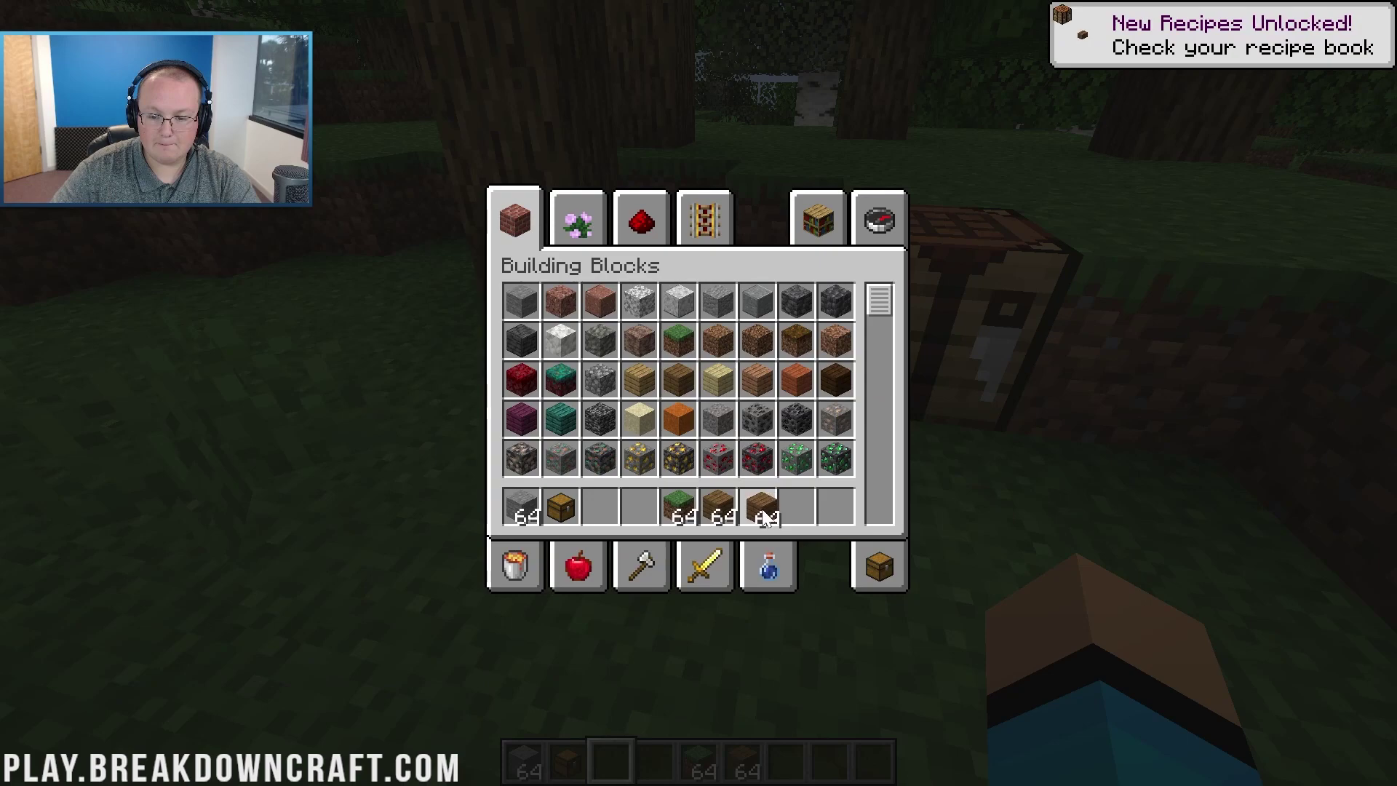
pyautogui.click(678, 380)
pyautogui.click(797, 507)
pyautogui.click(678, 380)
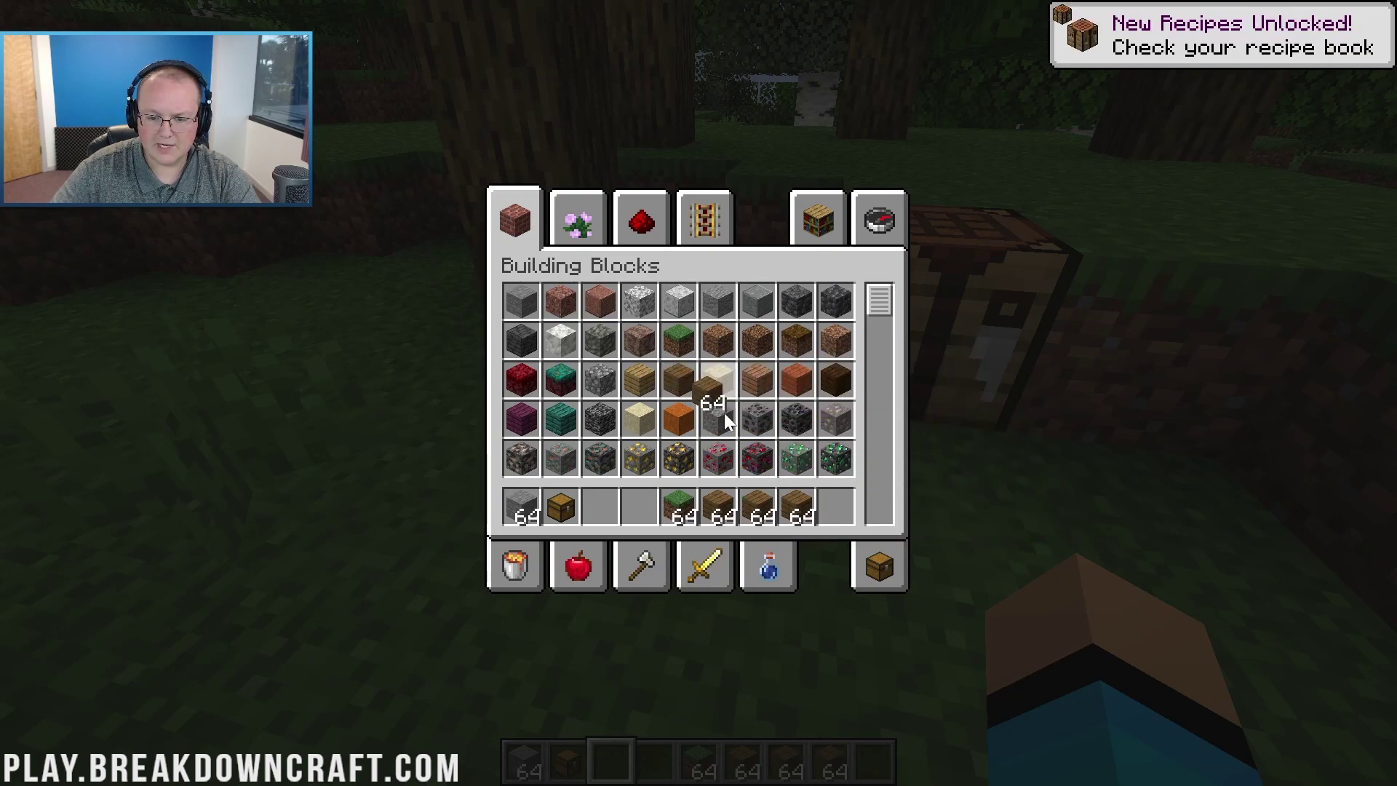
pyautogui.click(833, 517)
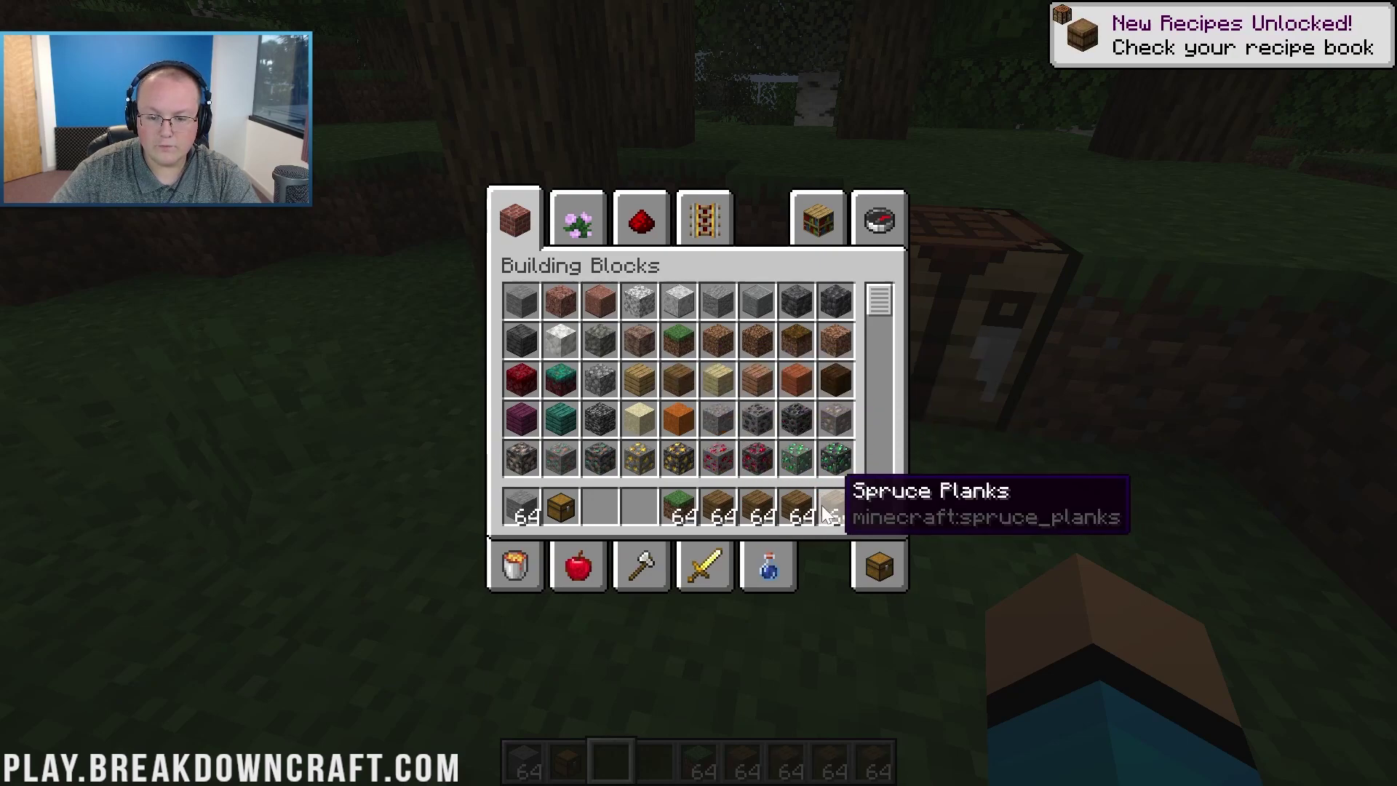
# Add stacks of 64 granite and 64 diorite to the third and fourth hotbar slots, and close the inventory
pyautogui.click(566, 313)
pyautogui.click(600, 509)
pyautogui.click(640, 306)
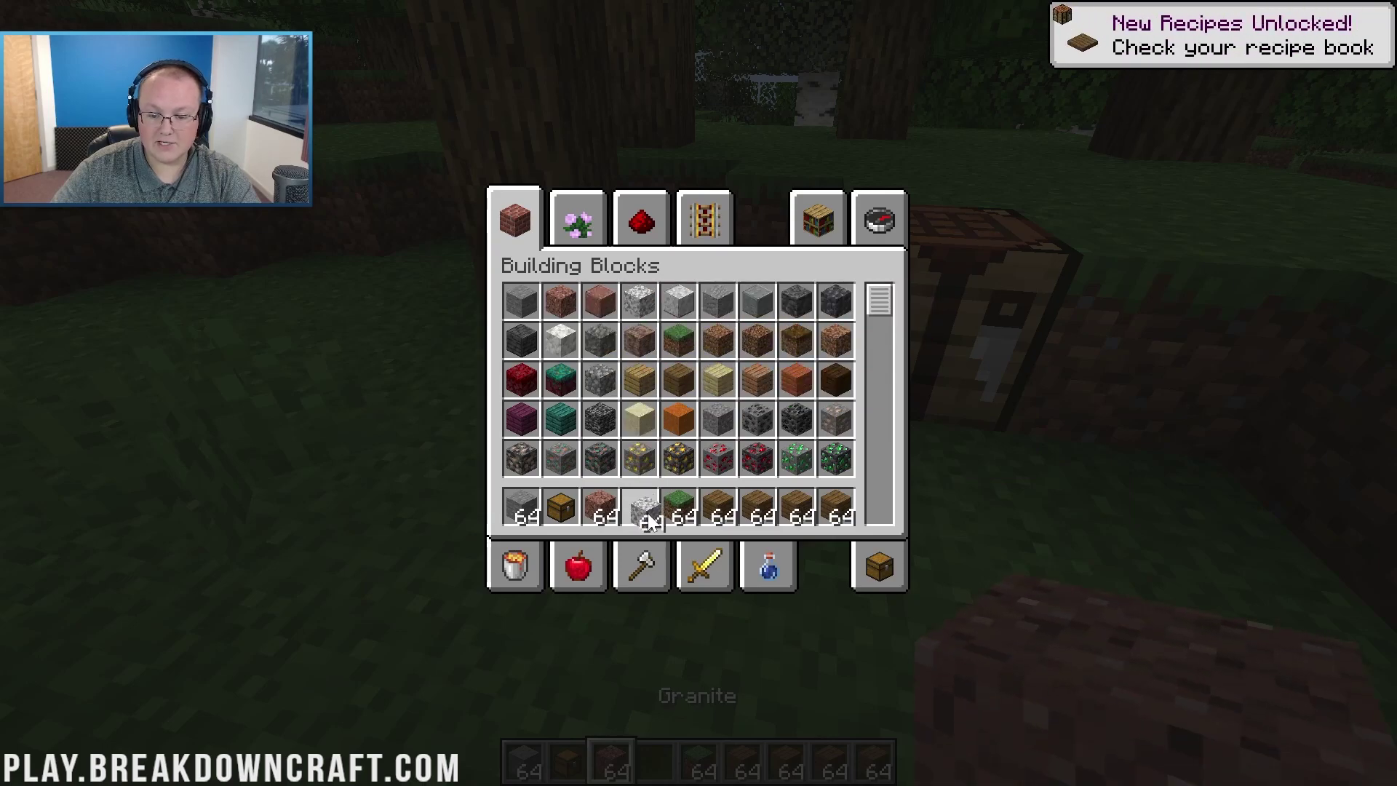
pyautogui.click(649, 518)
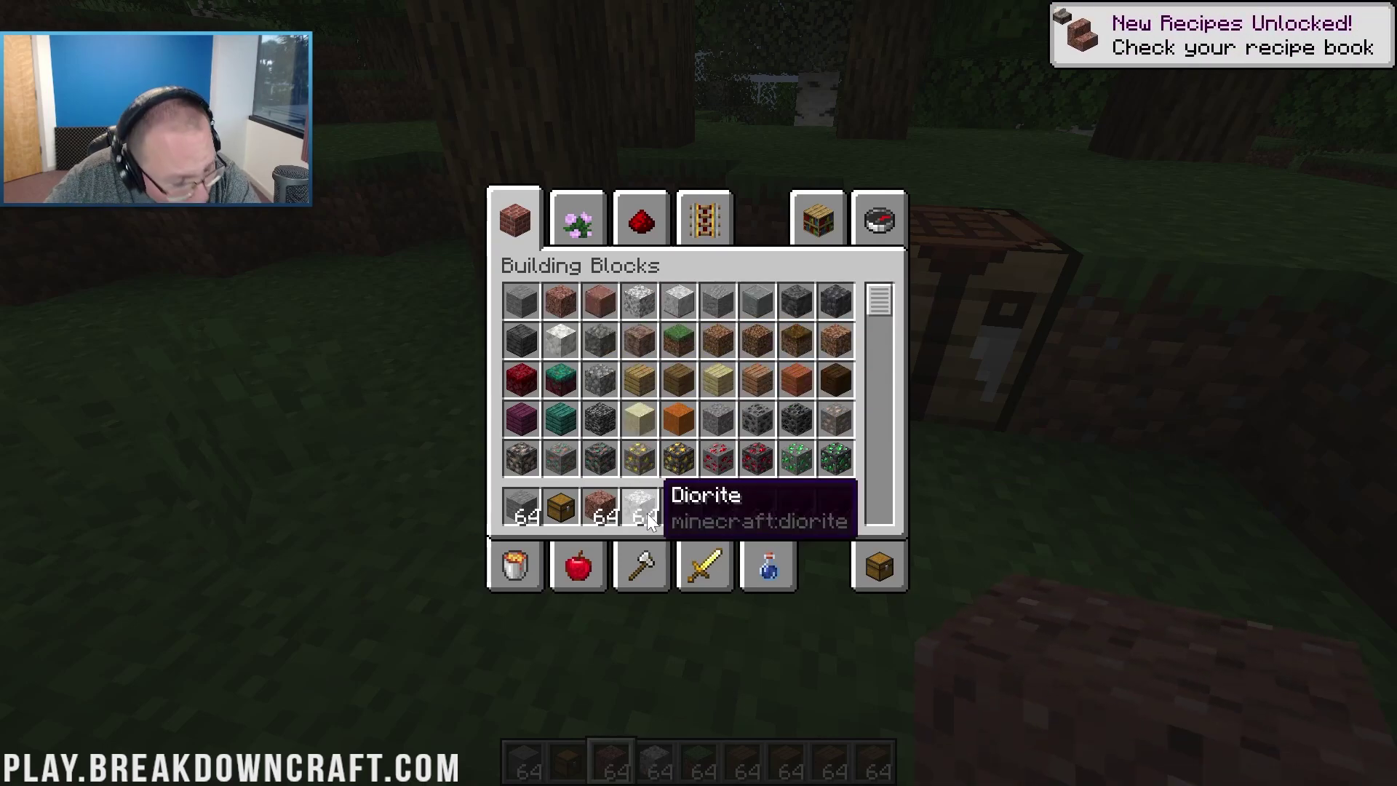
pyautogui.press('e')
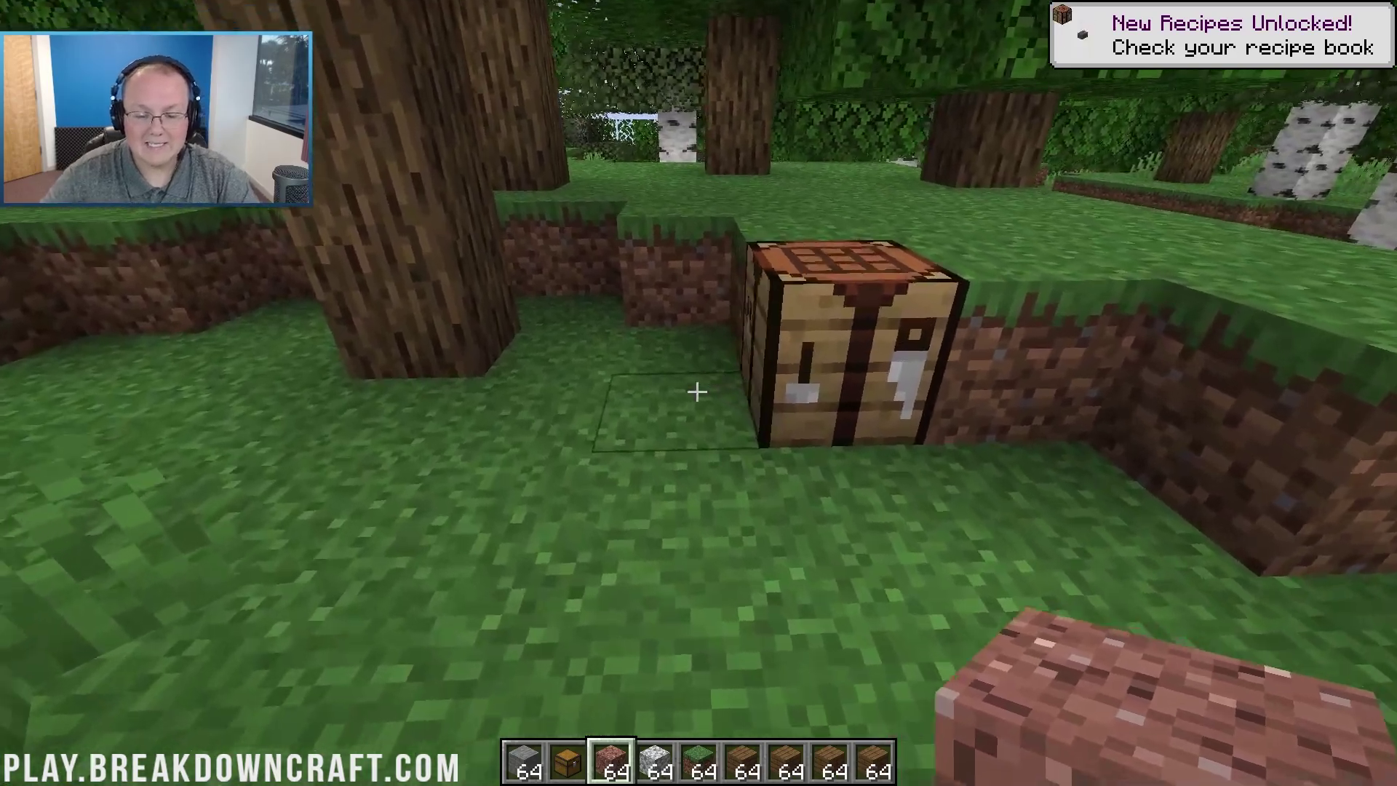
# Place a large chest beside the crafting table and open it in survival mode, set with /gamemode survival
pyautogui.press('2')
pyautogui.rightClick(697, 392)
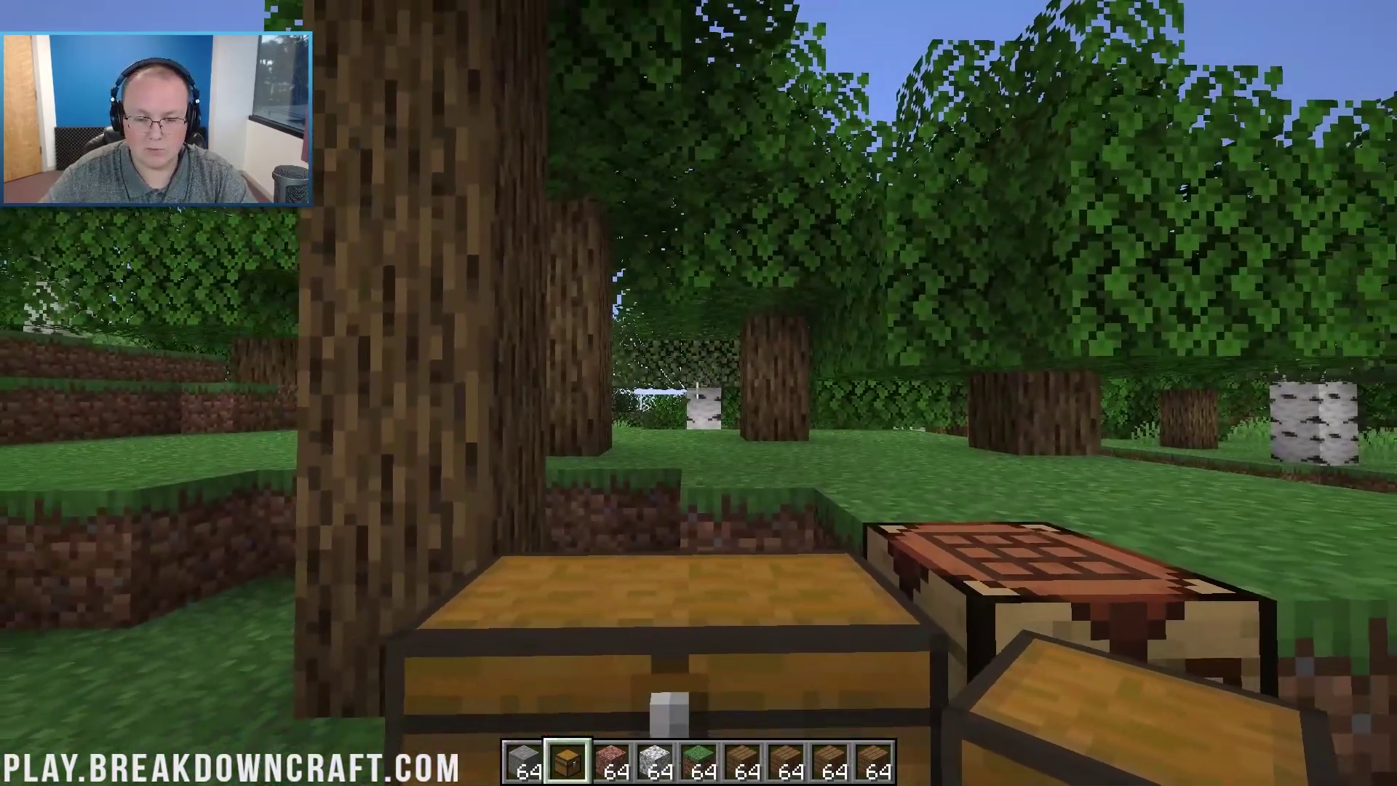
pyautogui.write('t')
pyautogui.write('/gamemode survival')
pyautogui.press('Return')
pyautogui.rightClick(698, 393)
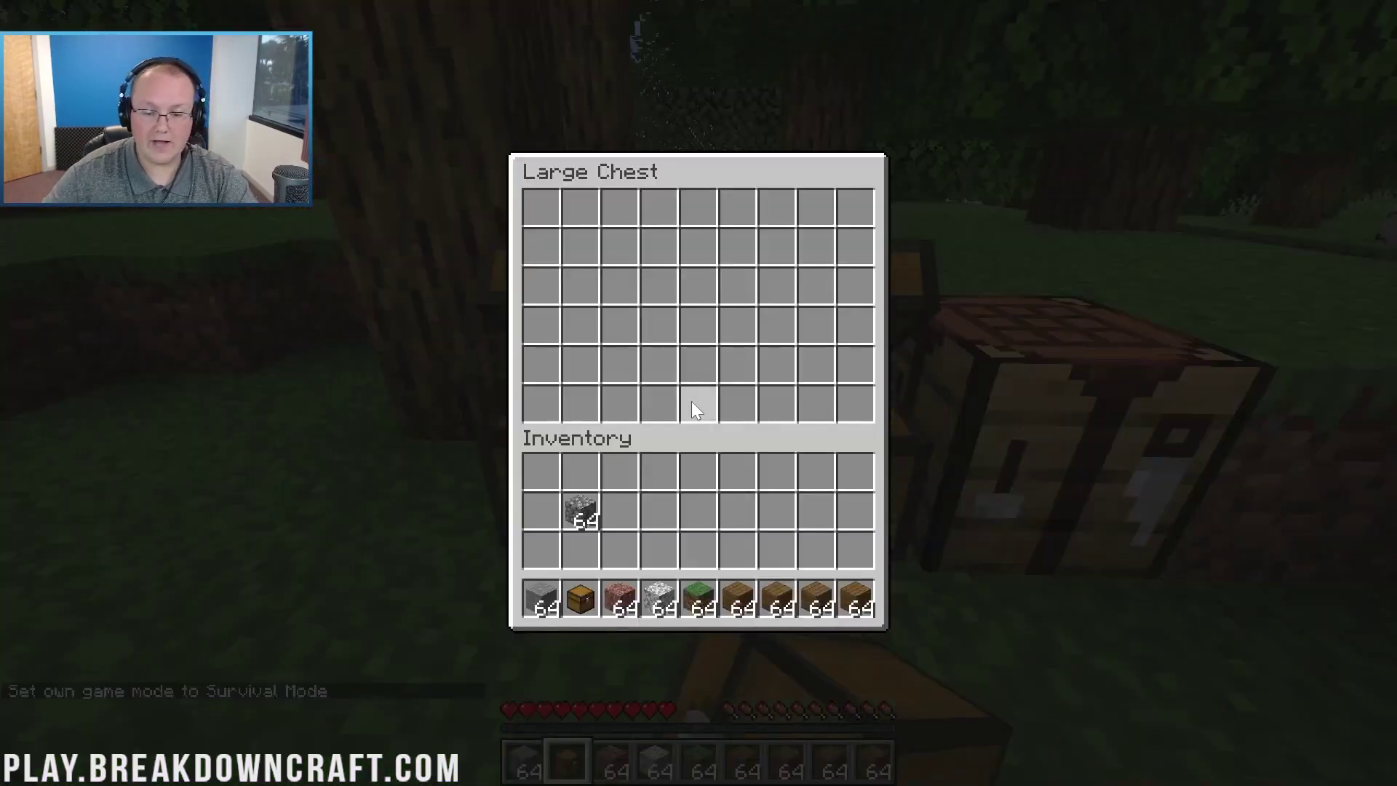
# Split one spruce plank stack into 32 each in the chest's bottom-row slots one and three, and put a full stack in slot five
pyautogui.click(738, 598)
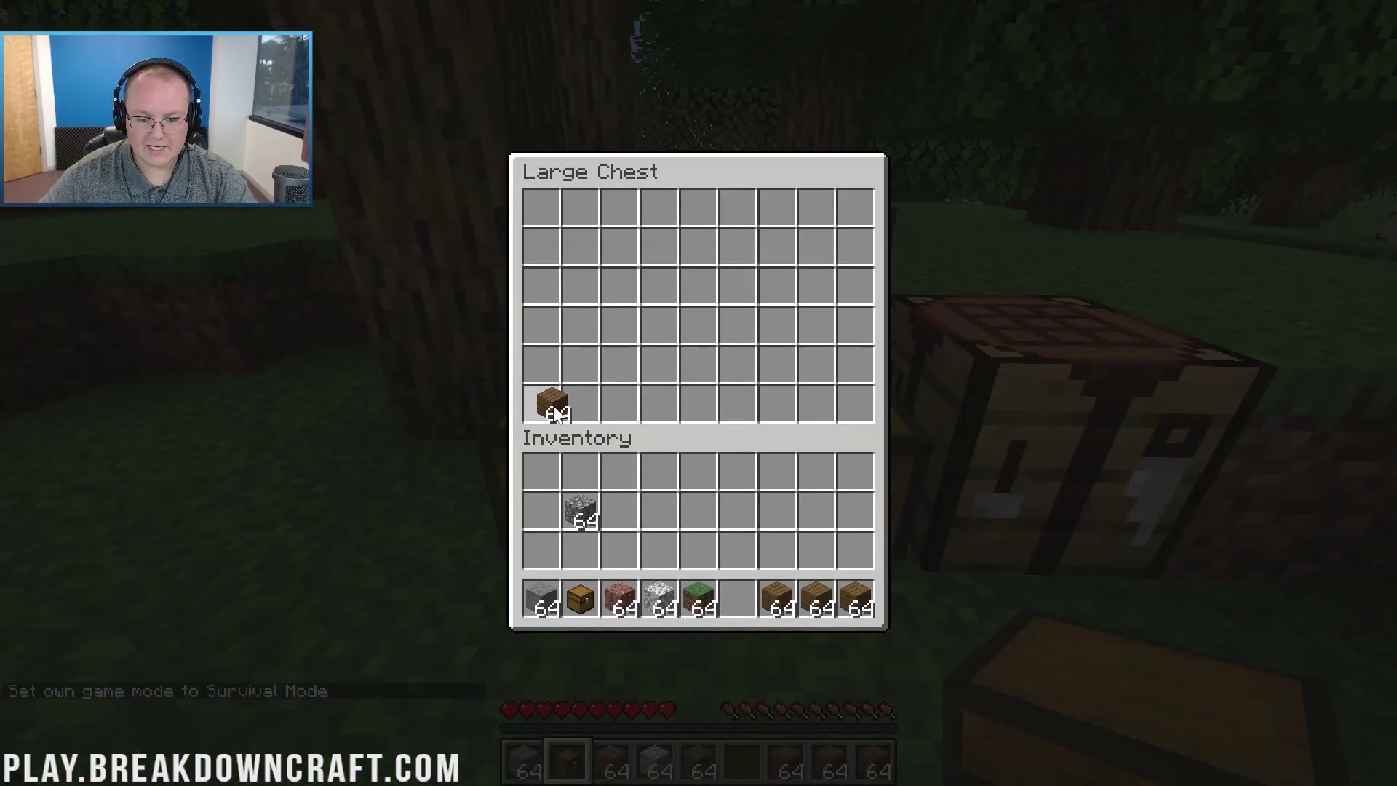
pyautogui.click(541, 403)
pyautogui.rightClick(541, 404)
pyautogui.click(619, 404)
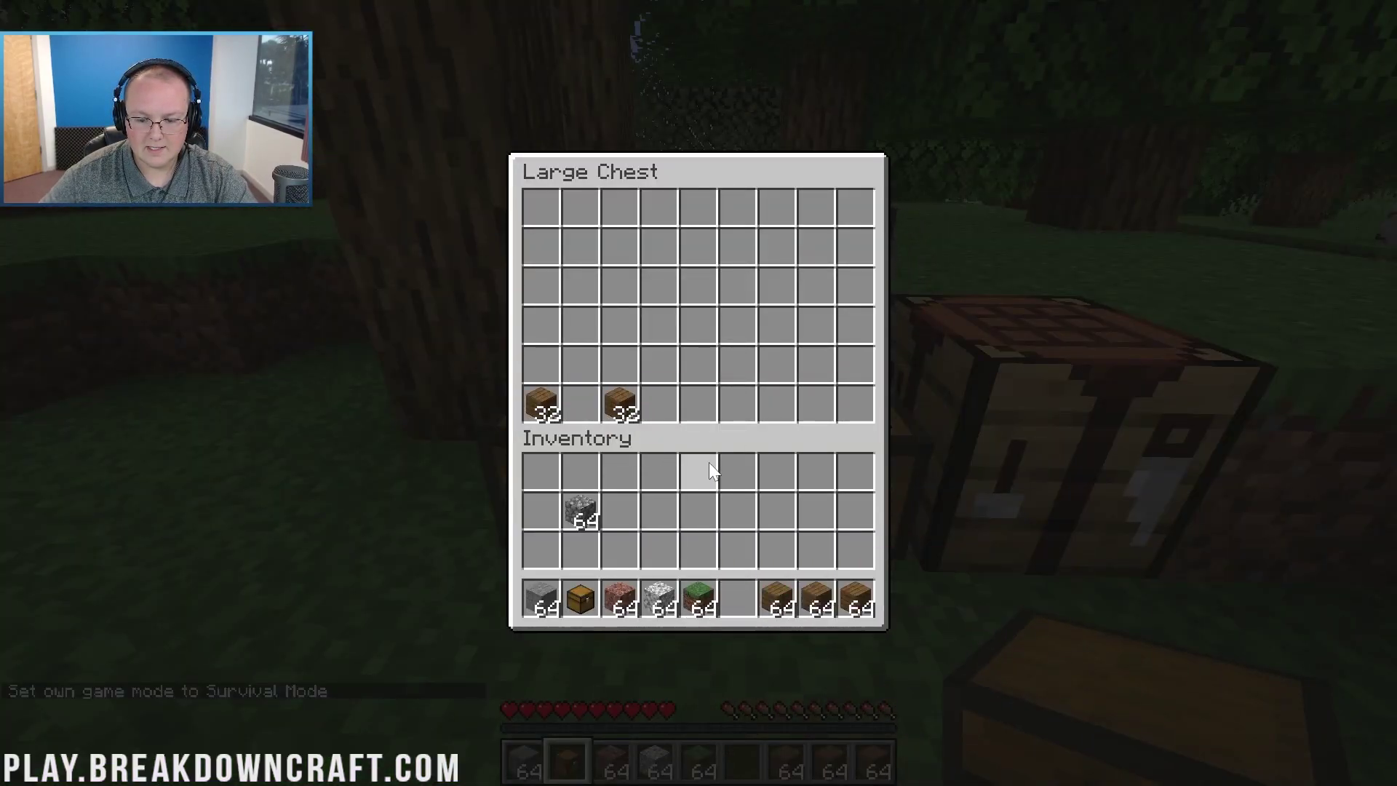
pyautogui.click(776, 598)
pyautogui.click(698, 404)
# Distribute the grass blocks evenly, 21 each, over bottom-row slots two, four and six, and put the leftover block in the inventory
pyautogui.click(698, 598)
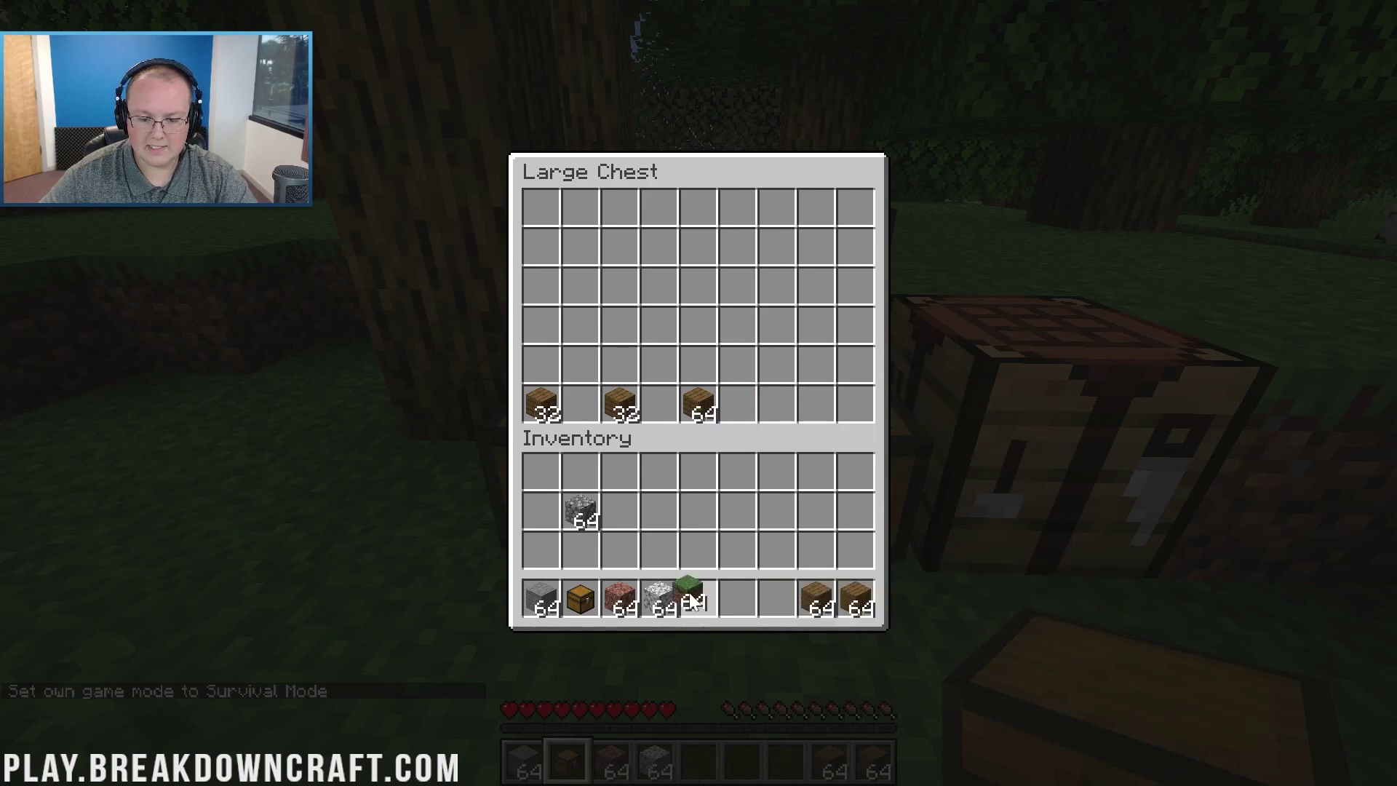
pyautogui.click(580, 403)
pyautogui.click(593, 417)
pyautogui.moveTo(593, 417); pyautogui.dragTo(738, 404)
pyautogui.click(737, 509)
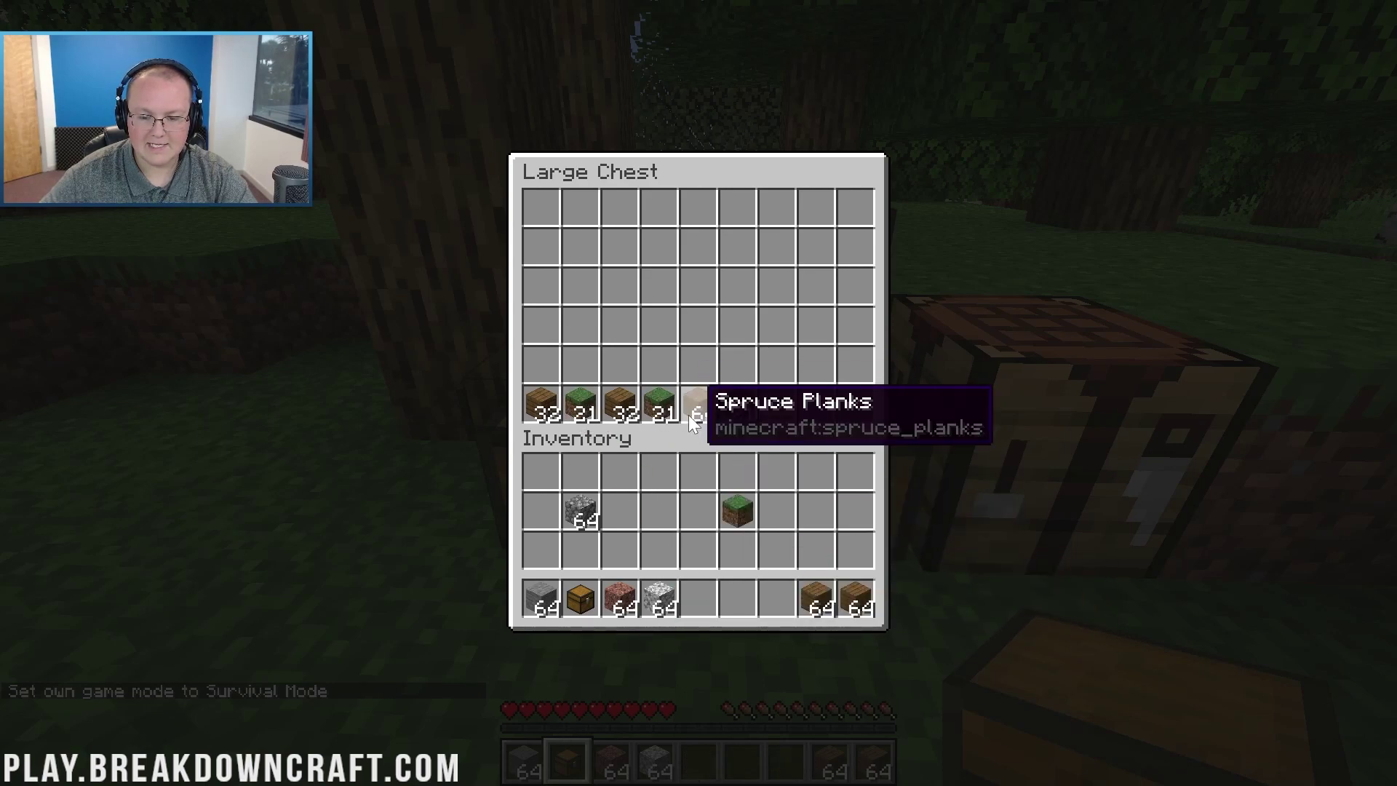
# Move half of the spruce planks in the chest's fifth bottom-row slot onto the stack in the third slot
pyautogui.rightClick(697, 408)
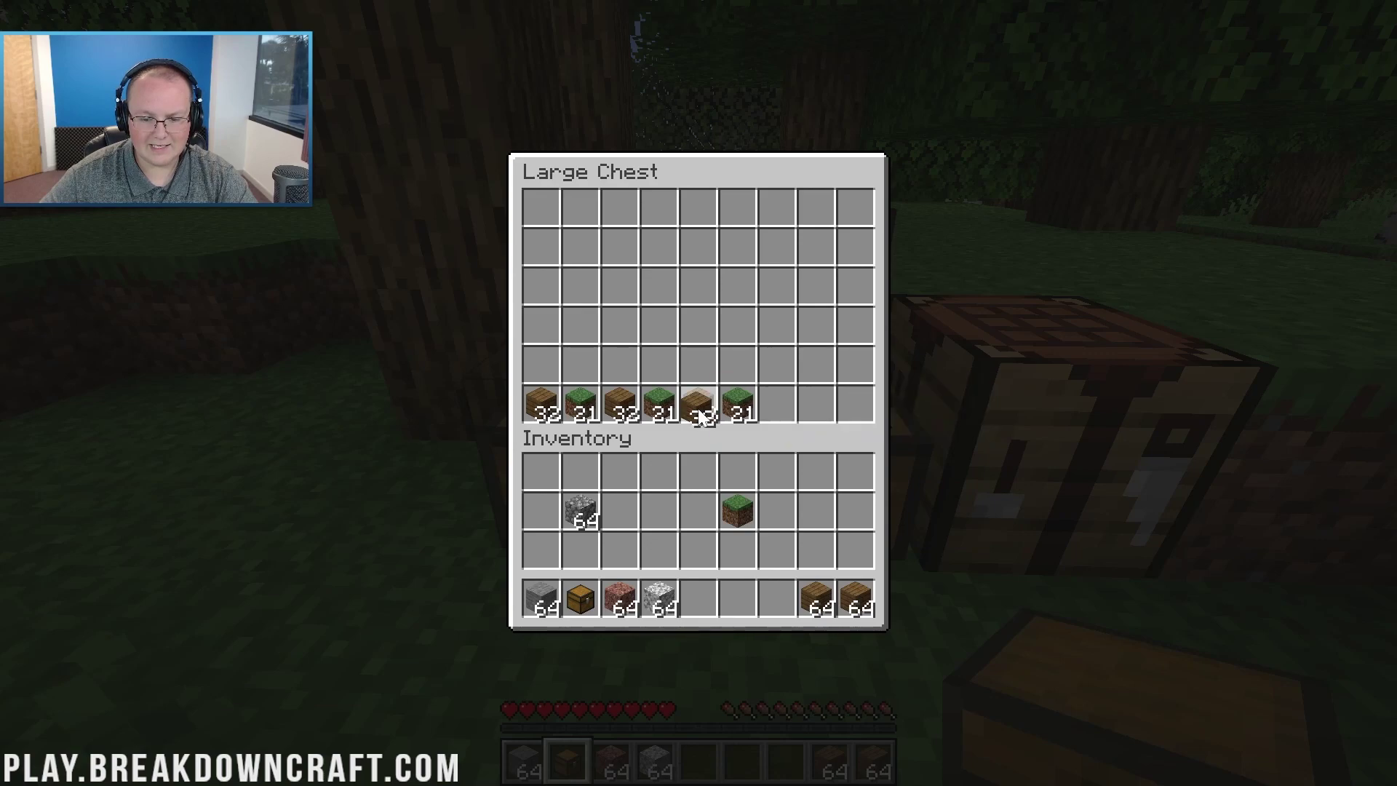
pyautogui.click(693, 405)
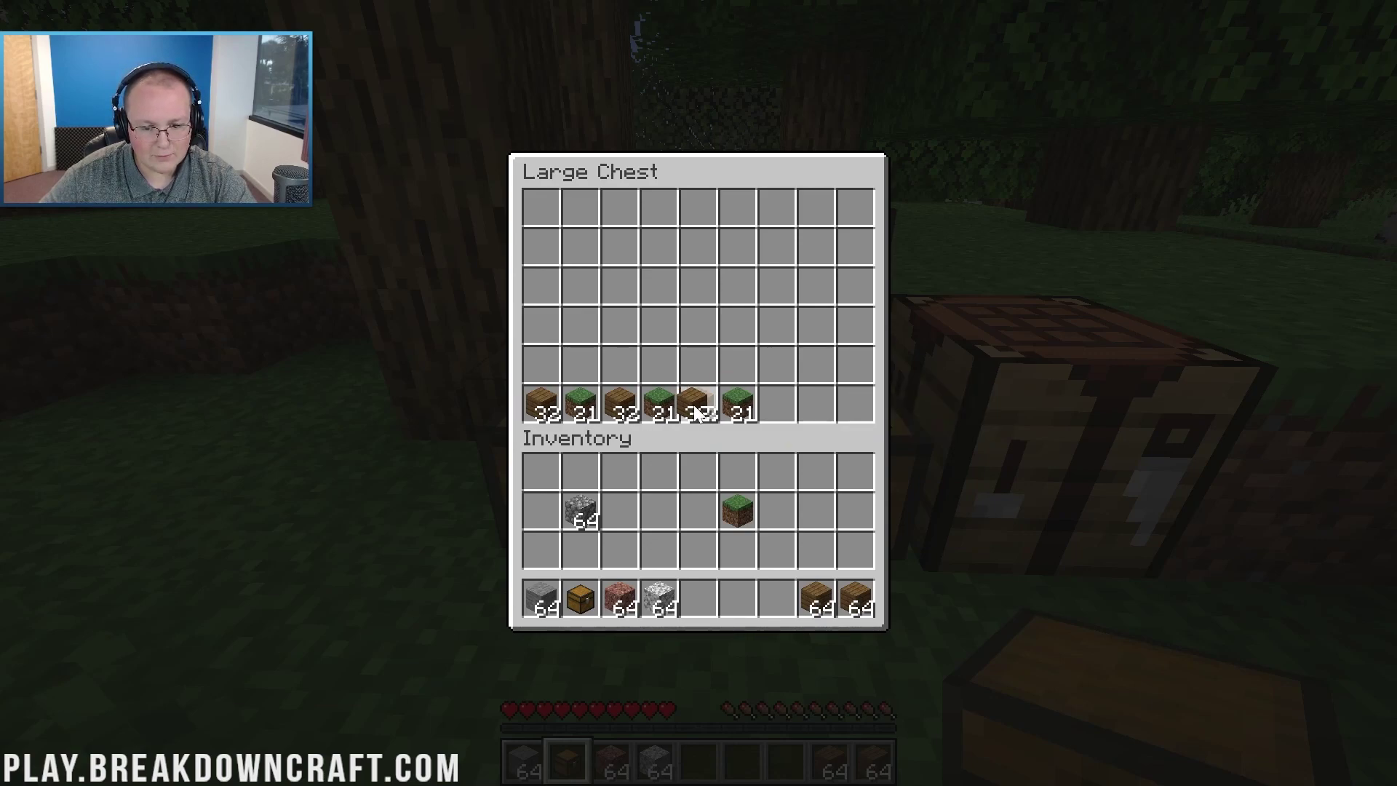
pyautogui.rightClick(692, 404)
pyautogui.click(619, 408)
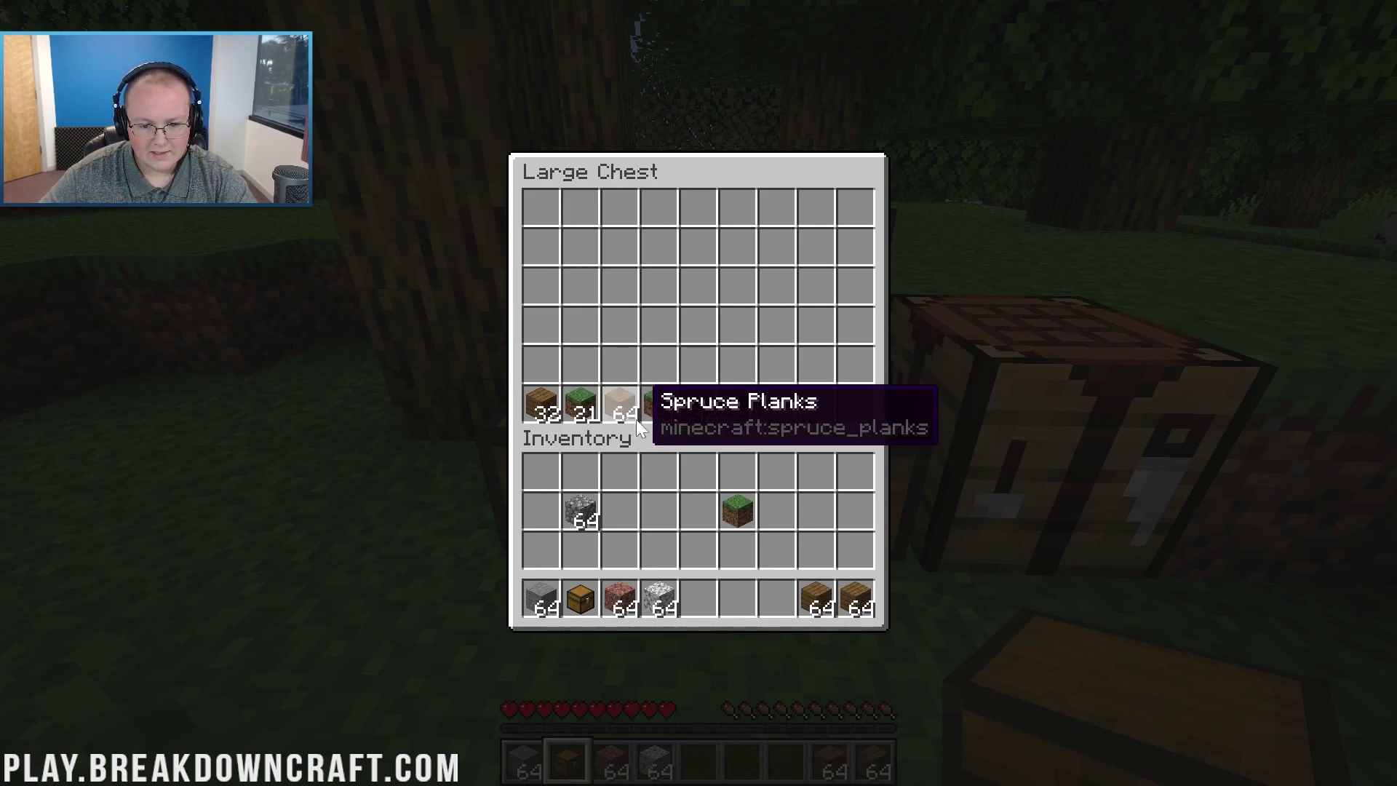
# Transfer spruce planks one at a time from the fifth bottom-row slot to the first, making 44 in slot one and 20 in slot five
pyautogui.click(713, 409)
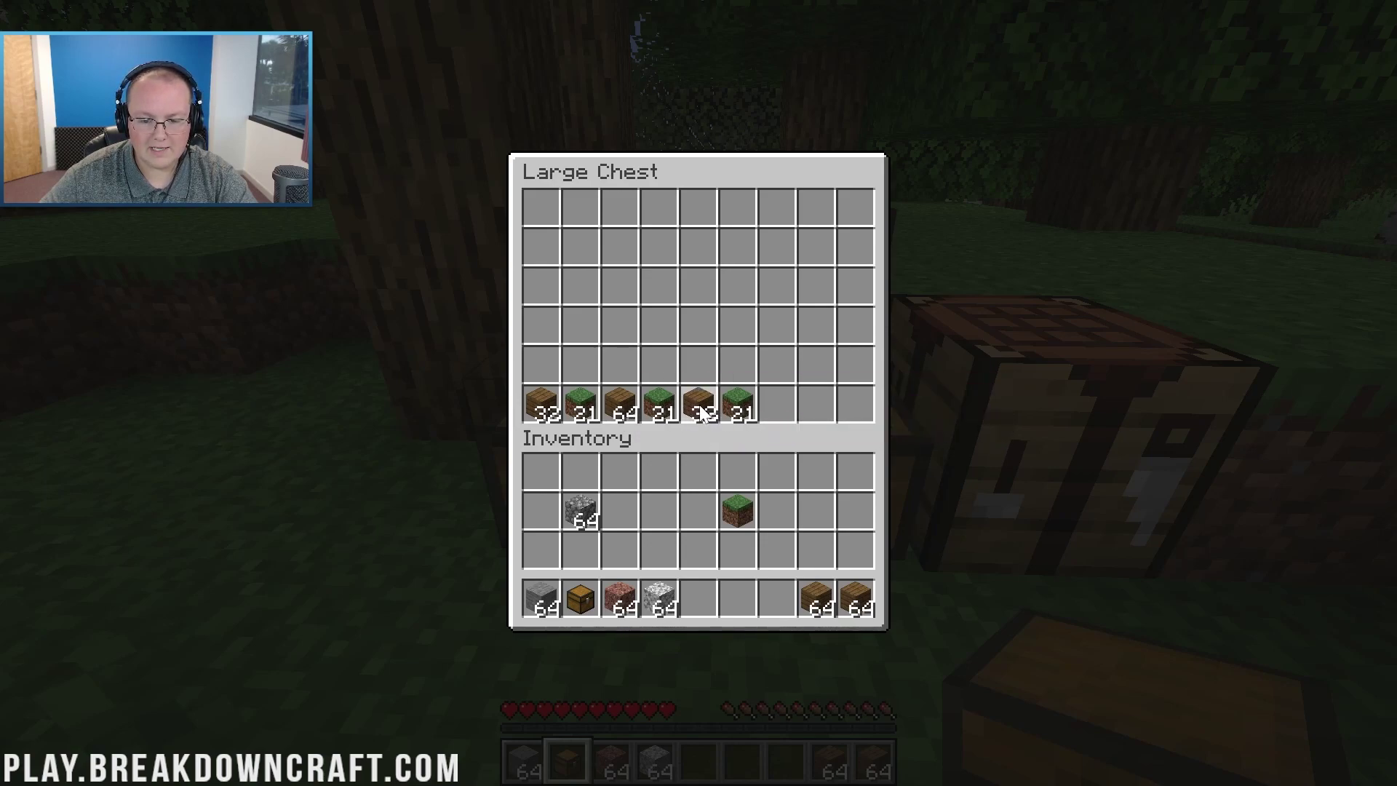
pyautogui.rightClick(541, 405)
pyautogui.rightClick(541, 404)
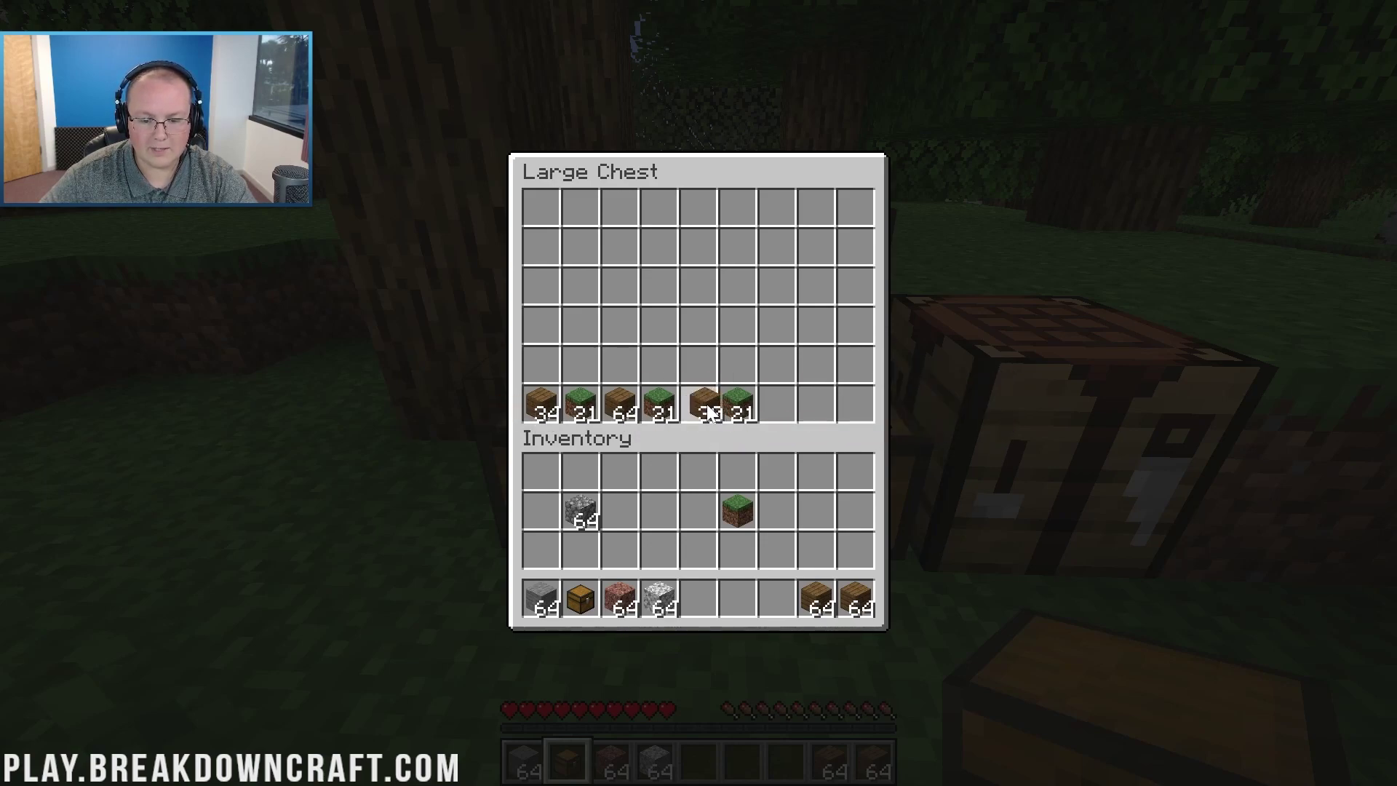
pyautogui.rightClick(541, 405)
pyautogui.rightClick(541, 404)
pyautogui.rightClick(542, 405)
pyautogui.rightClick(541, 404)
pyautogui.rightClick(541, 404)
pyautogui.click(695, 405)
# Redistribute the third bottom-row slot's spruce planks so that slots one, three and five hold 45, 35 and 48
pyautogui.click(622, 404)
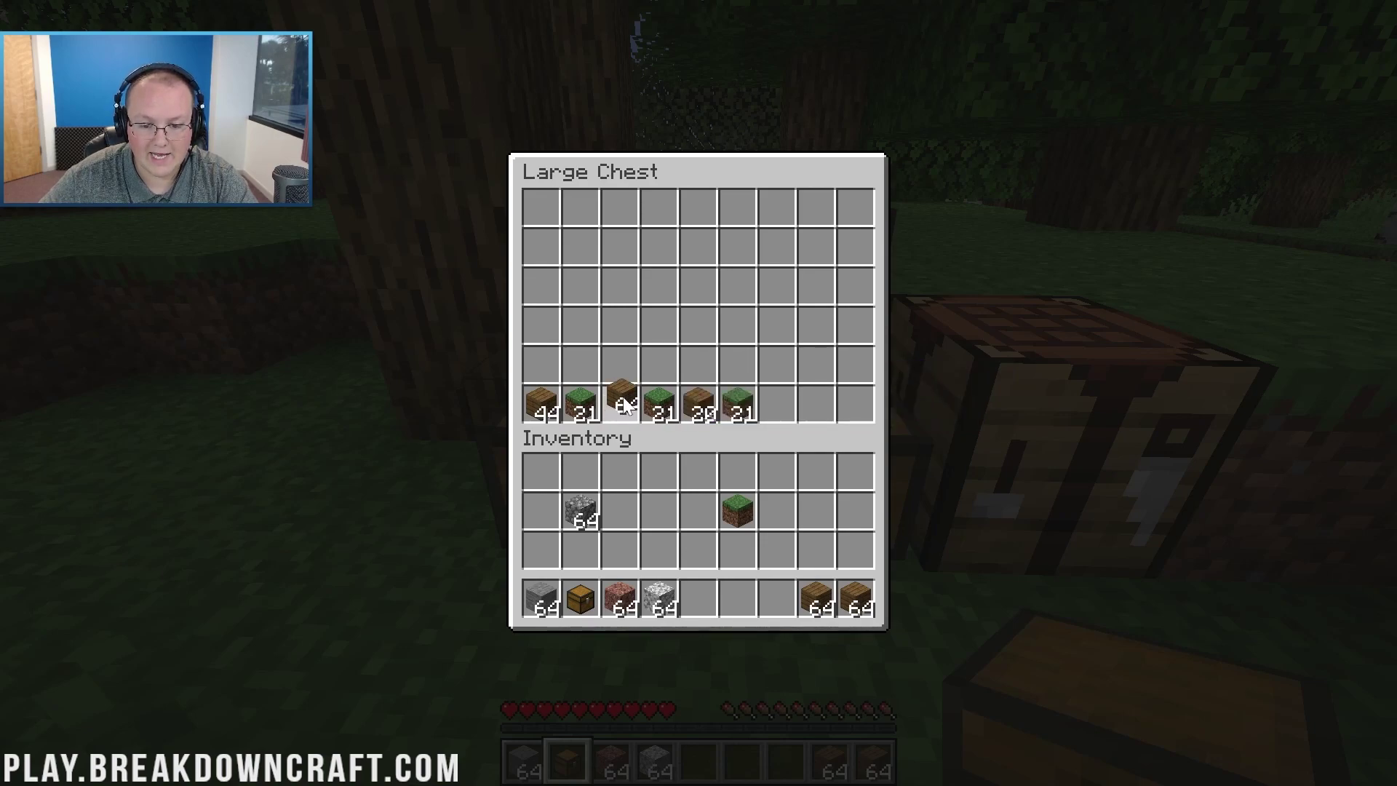
pyautogui.click(622, 407)
pyautogui.rightClick(622, 408)
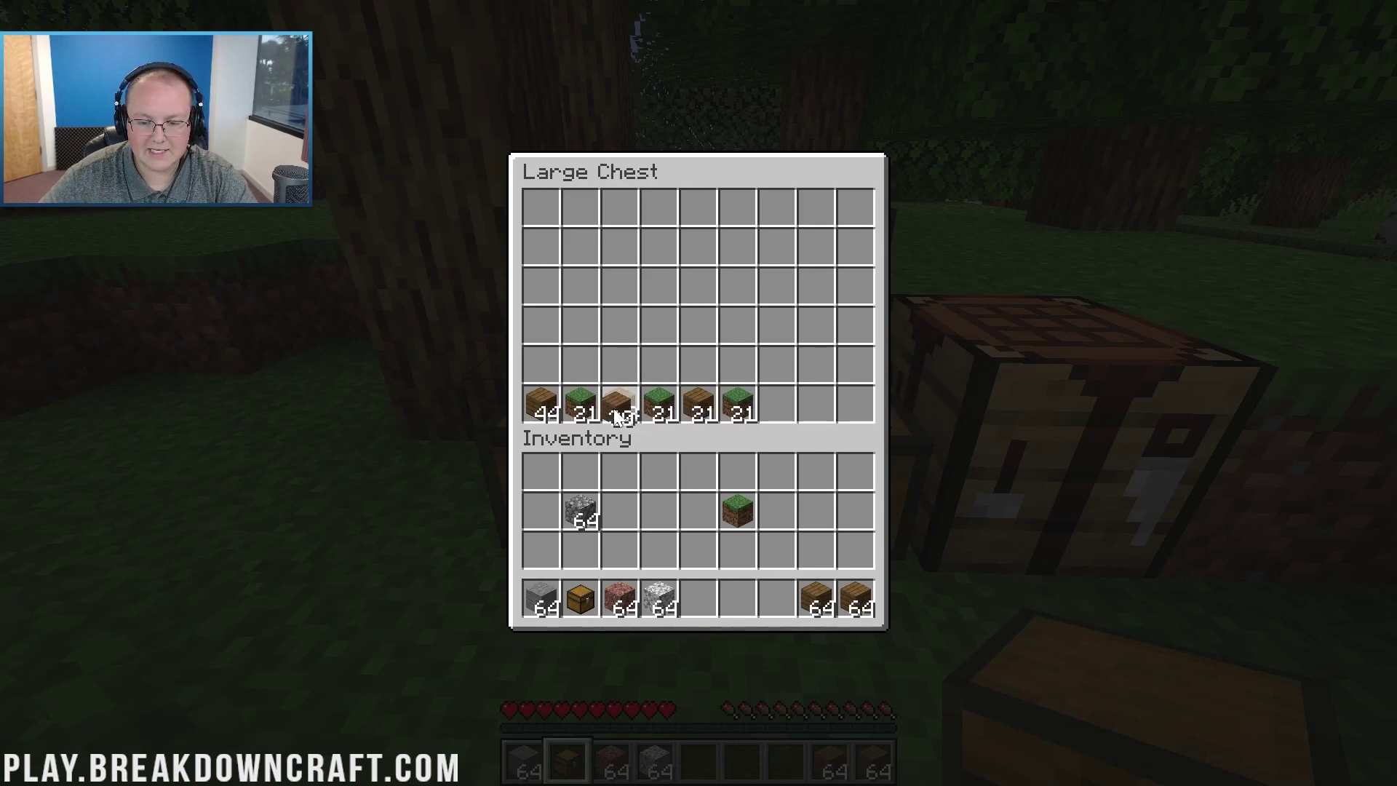
pyautogui.rightClick(541, 405)
pyautogui.rightClick(619, 404)
pyautogui.rightClick(619, 404)
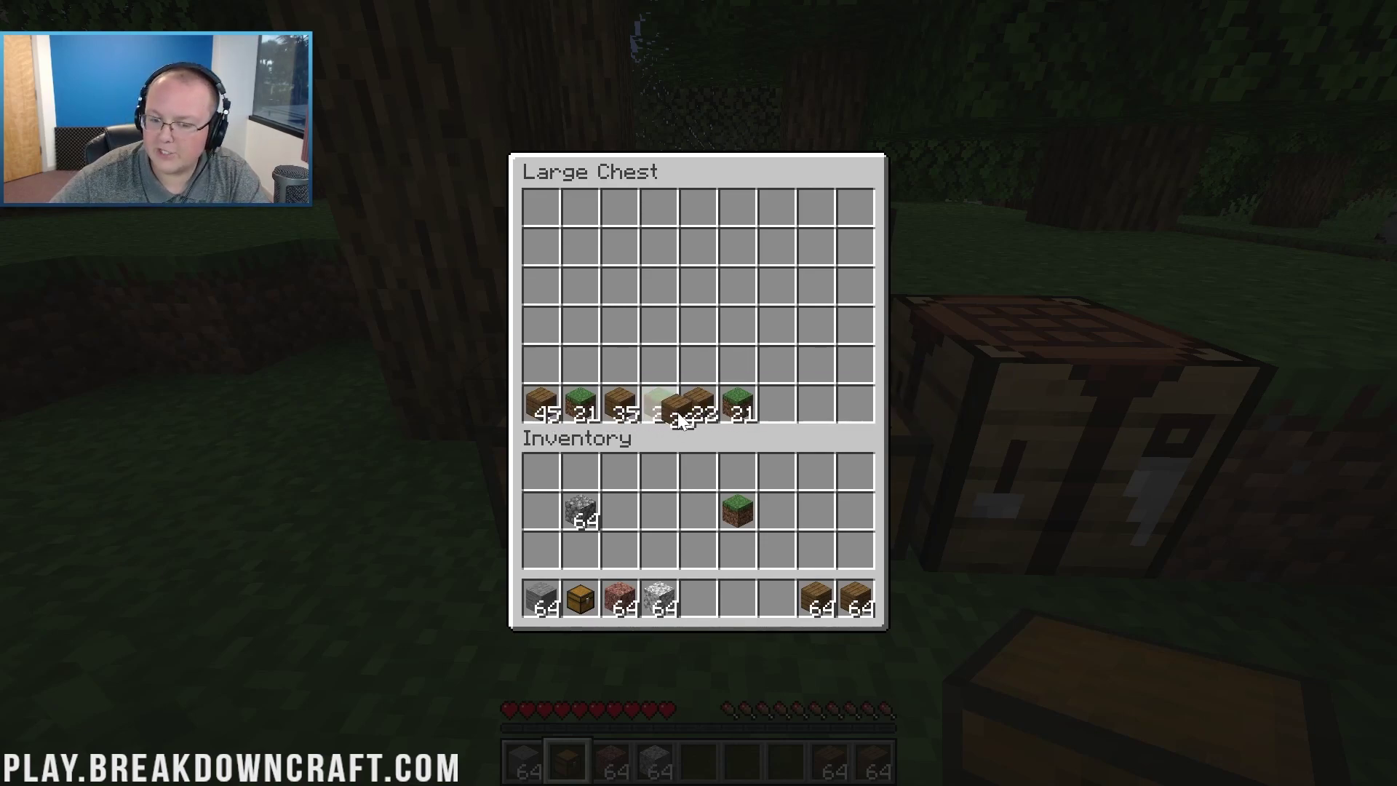
pyautogui.click(703, 412)
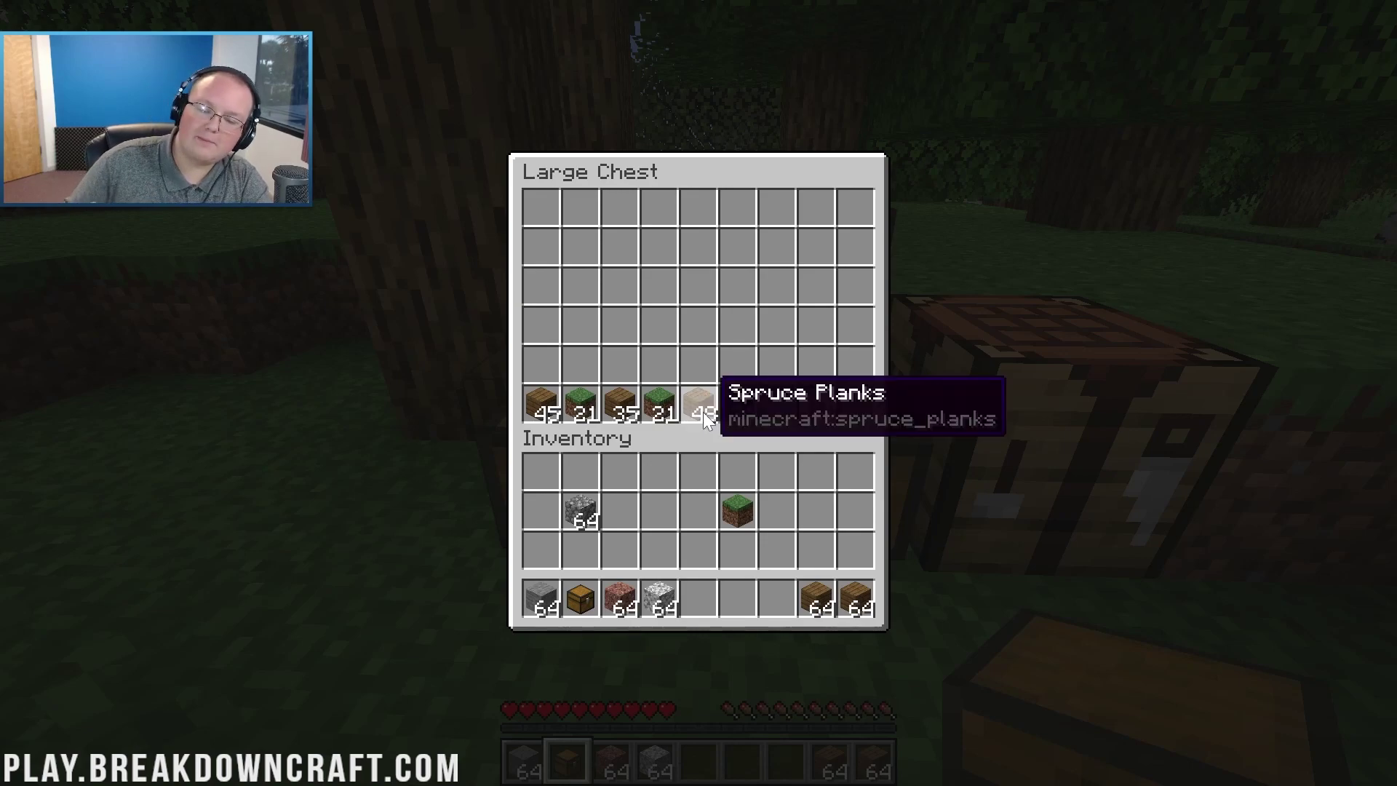
# Gather 64 spruce planks into the inventory's top row and spread the rest, 16 each, over the chest's bottom-row slots one, three, five and seven
pyautogui.doubleClick(703, 412)
pyautogui.click(697, 470)
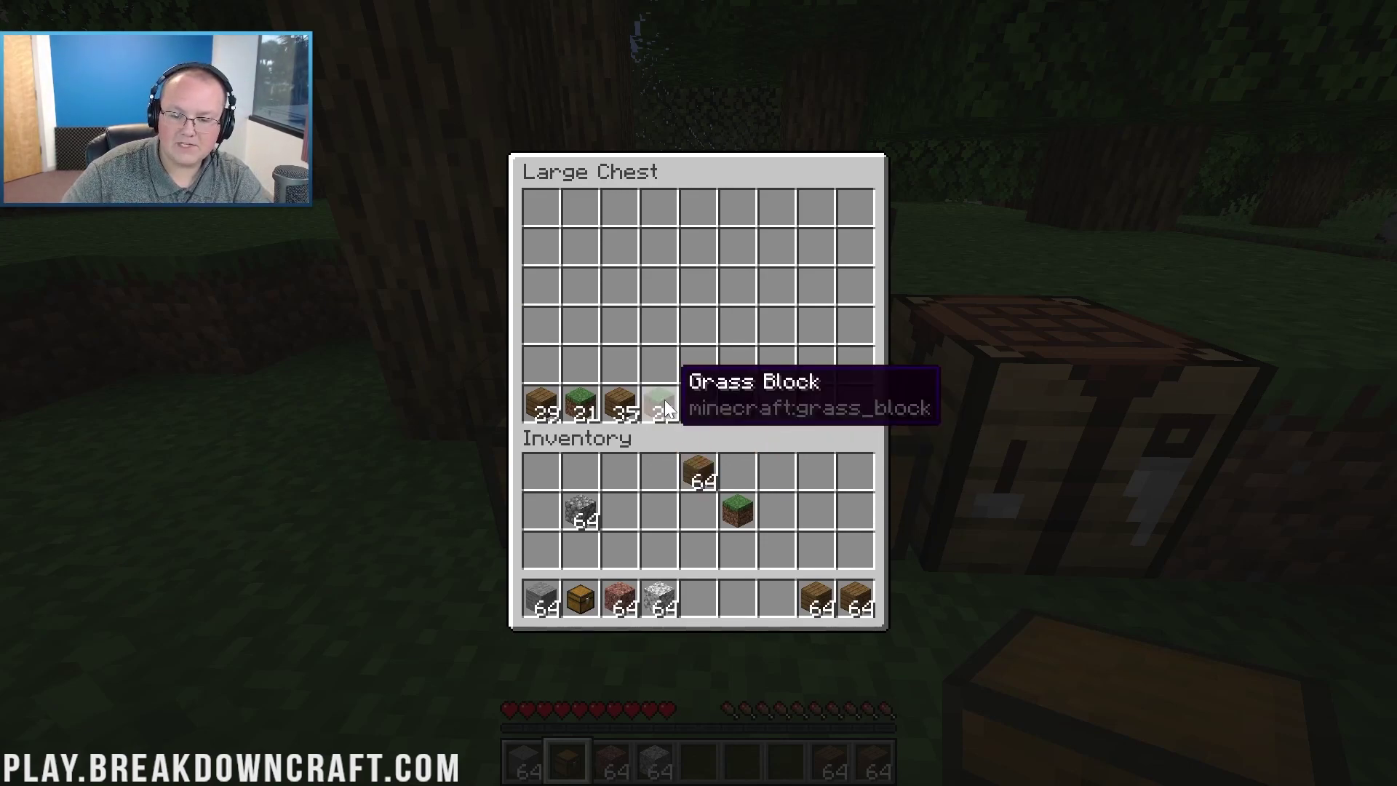
pyautogui.rightClick(664, 408)
pyautogui.click(737, 405)
pyautogui.click(633, 408)
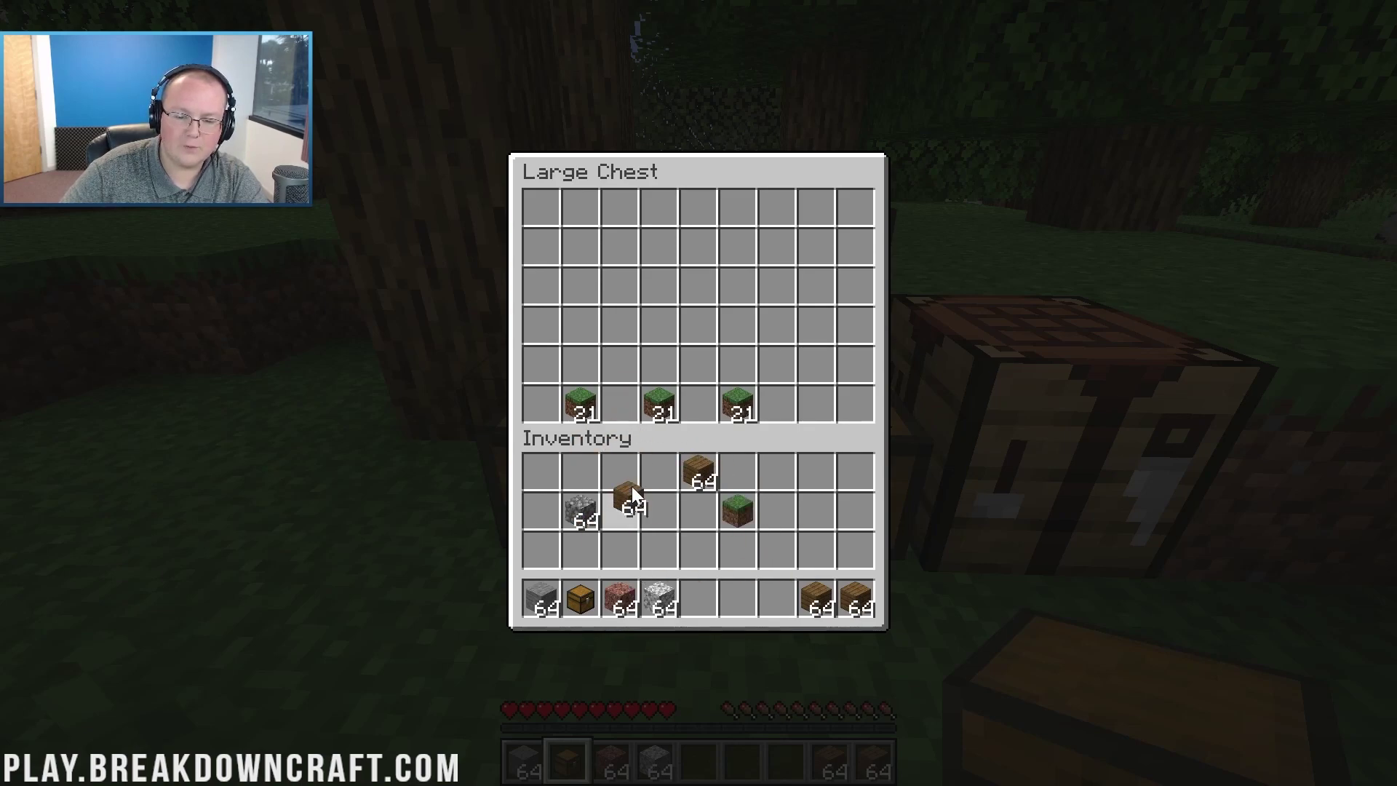
pyautogui.moveTo(619, 404)
pyautogui.mouseDown()
pyautogui.moveTo(580, 404)
pyautogui.moveTo(764, 406)
pyautogui.moveTo(717, 411)
pyautogui.mouseUp()
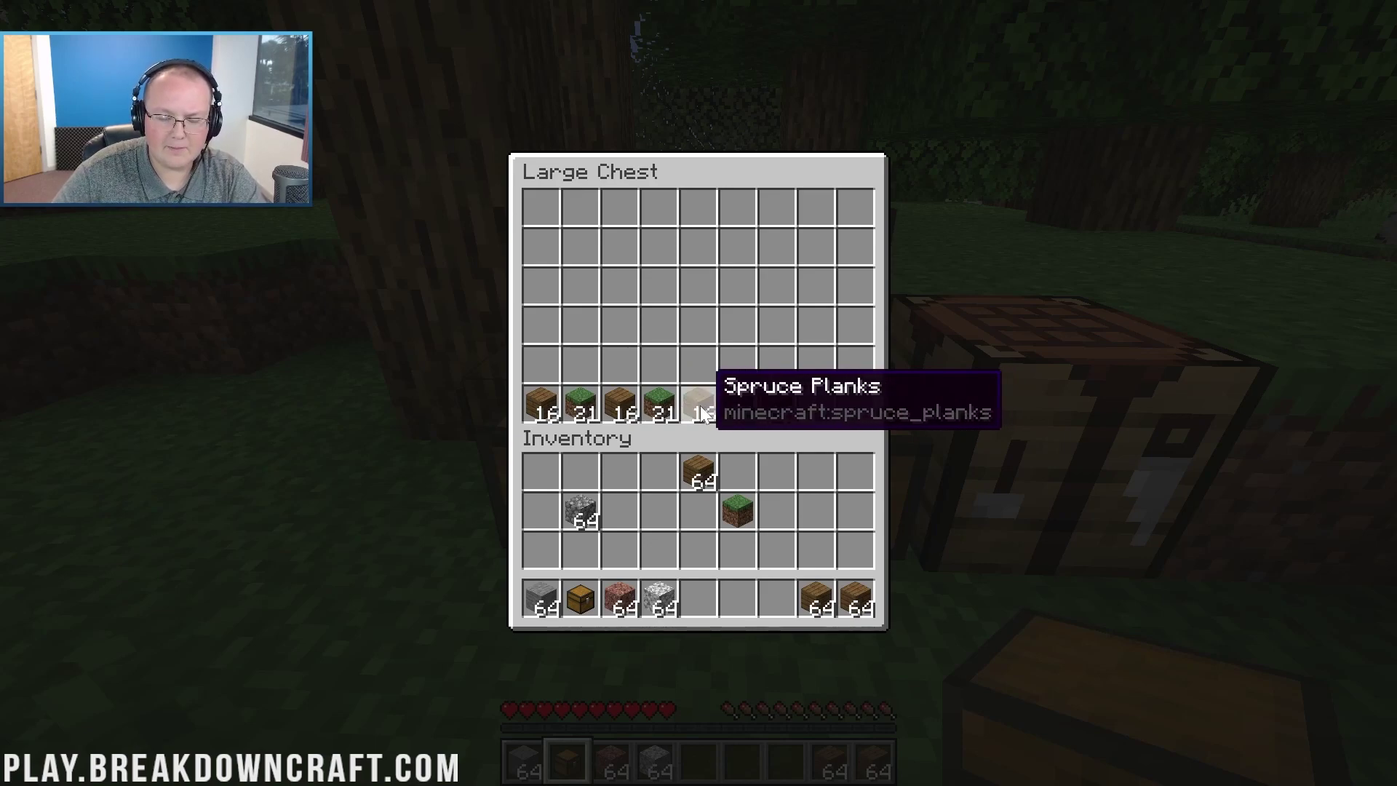
# Deal single spruce planks out of the fifth bottom-row slot, making 18 in slot one, 19 in slot three, 17 in slot seven and 10 in slot five
pyautogui.click(699, 405)
pyautogui.rightClick(776, 405)
pyautogui.rightClick(541, 405)
pyautogui.rightClick(541, 404)
pyautogui.rightClick(619, 405)
pyautogui.rightClick(619, 404)
pyautogui.rightClick(619, 405)
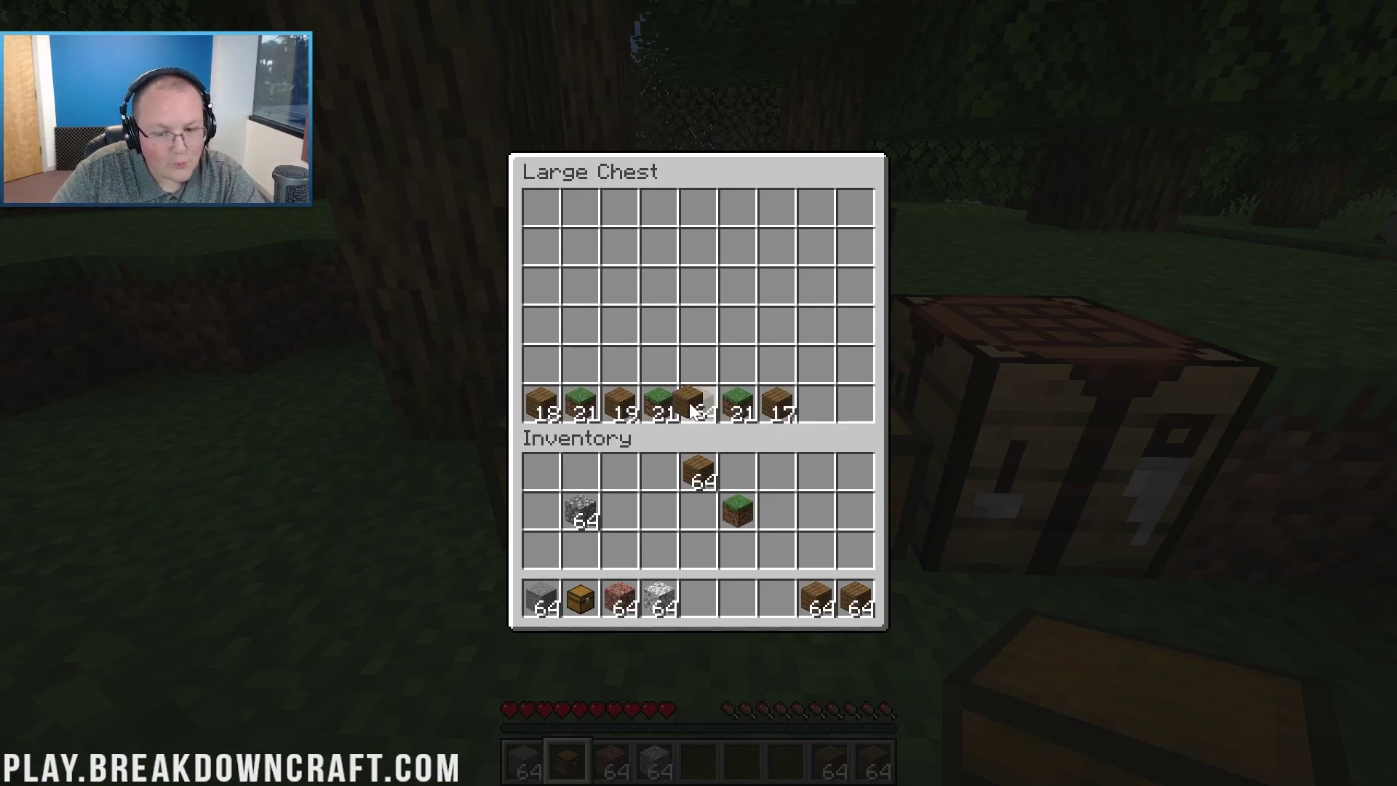
pyautogui.click(692, 407)
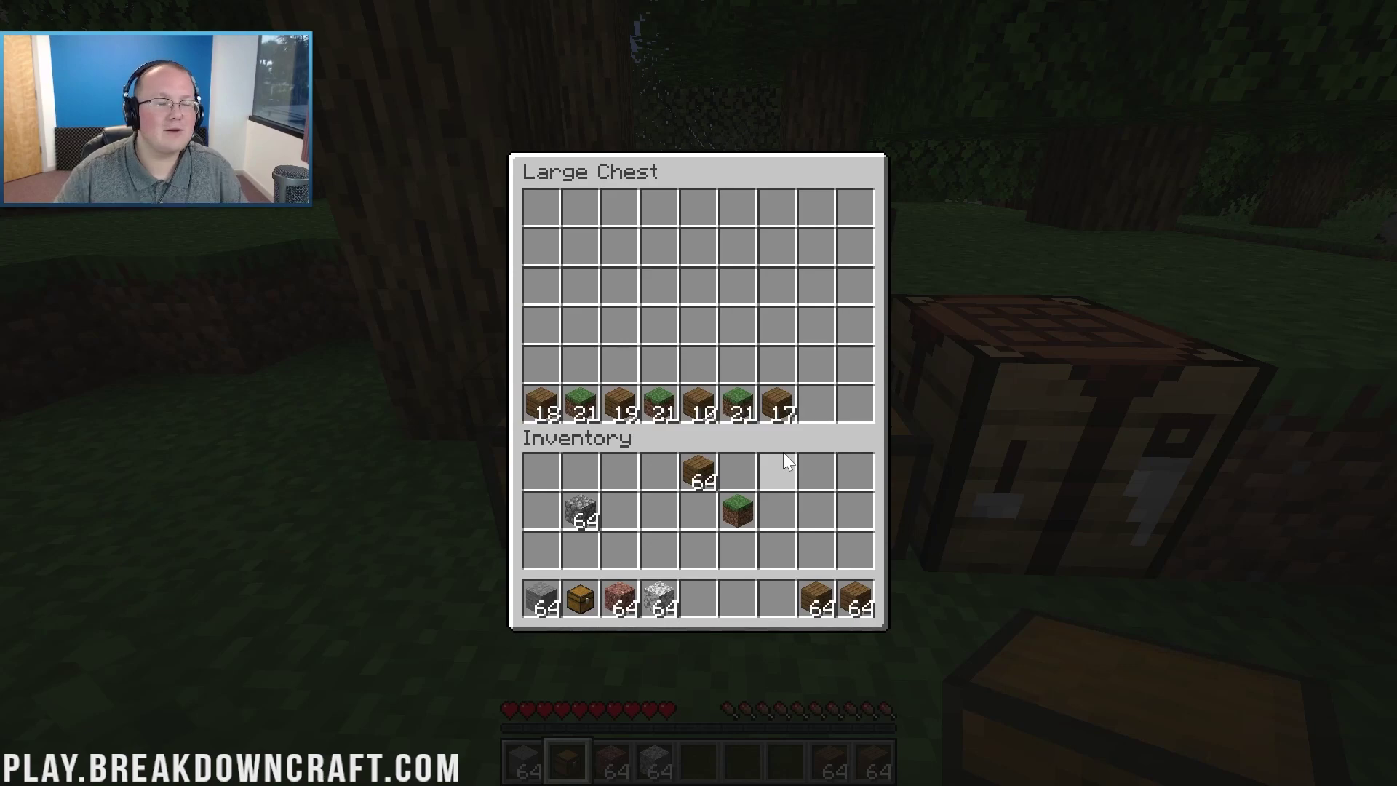